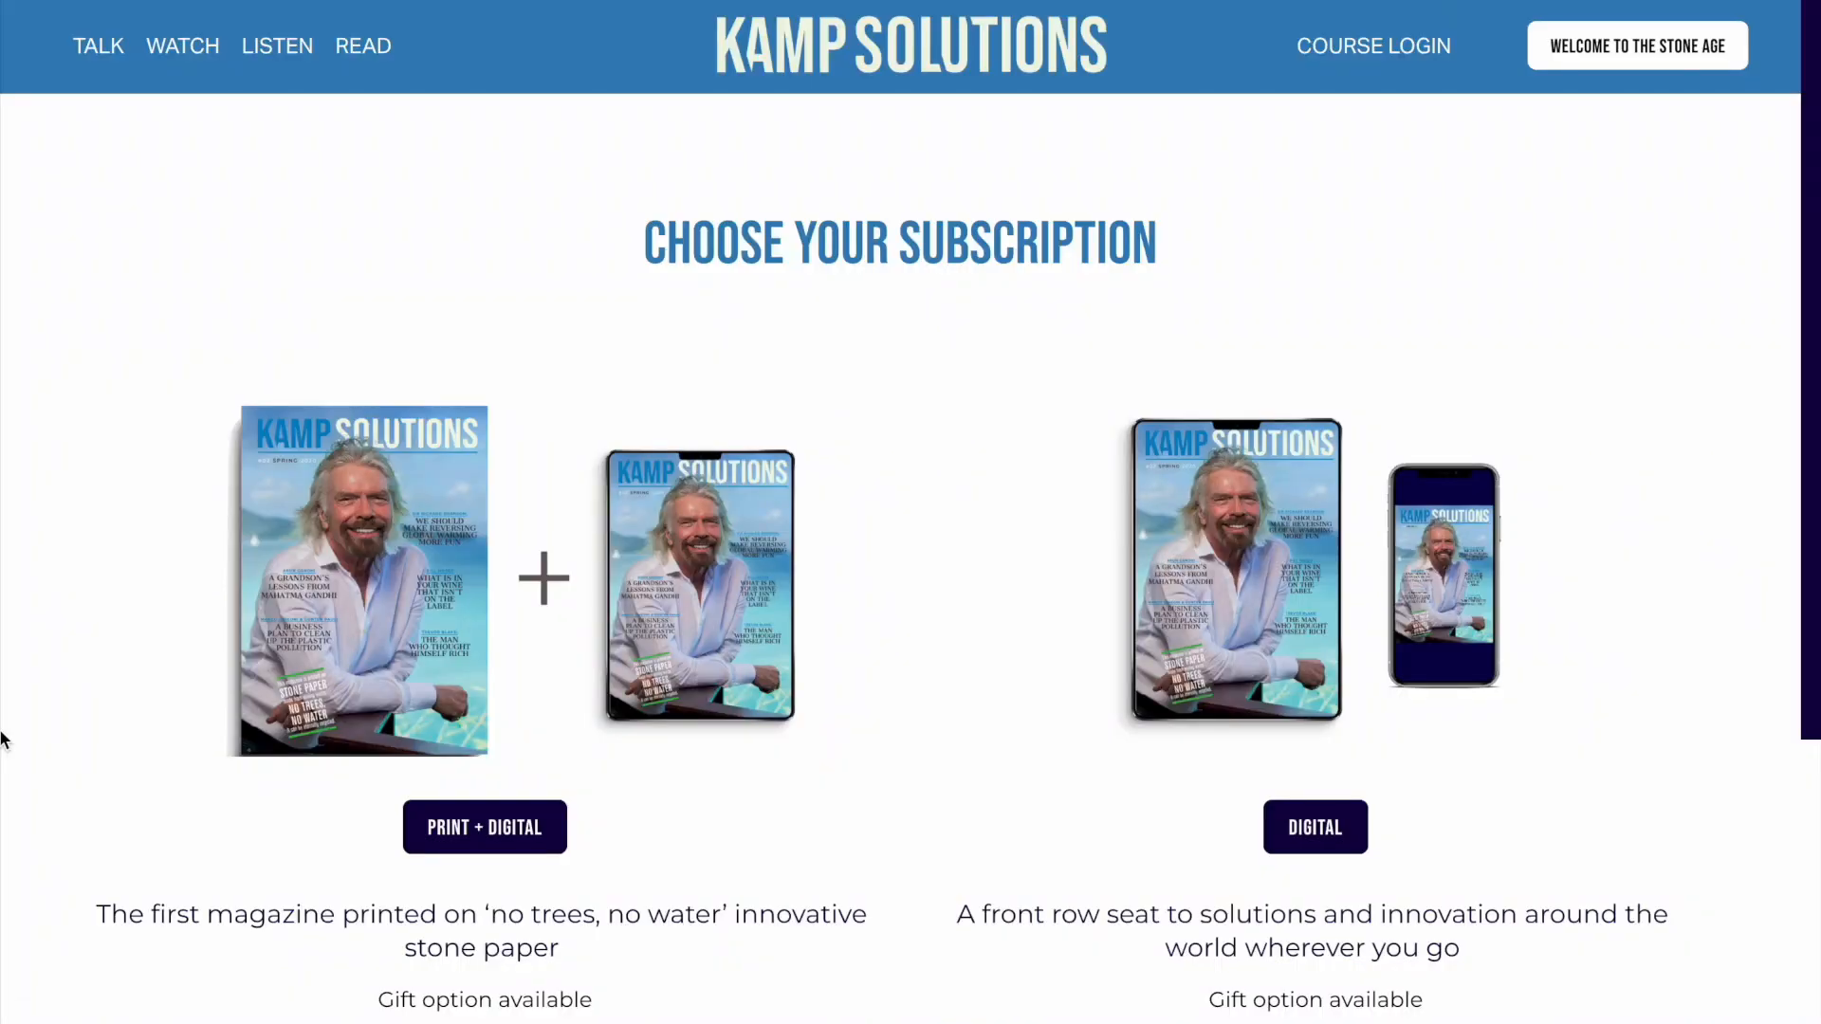
Choose the Print + Digital magazine subscription and look through its order summary and checkout form
{"action": "left_click", "coordinate": [510, 821]}
{"action": "scroll", "coordinate": [510, 822], "scroll_direction": "down", "scroll_amount": 5}
{"action": "left_click", "coordinate": [426, 761]}
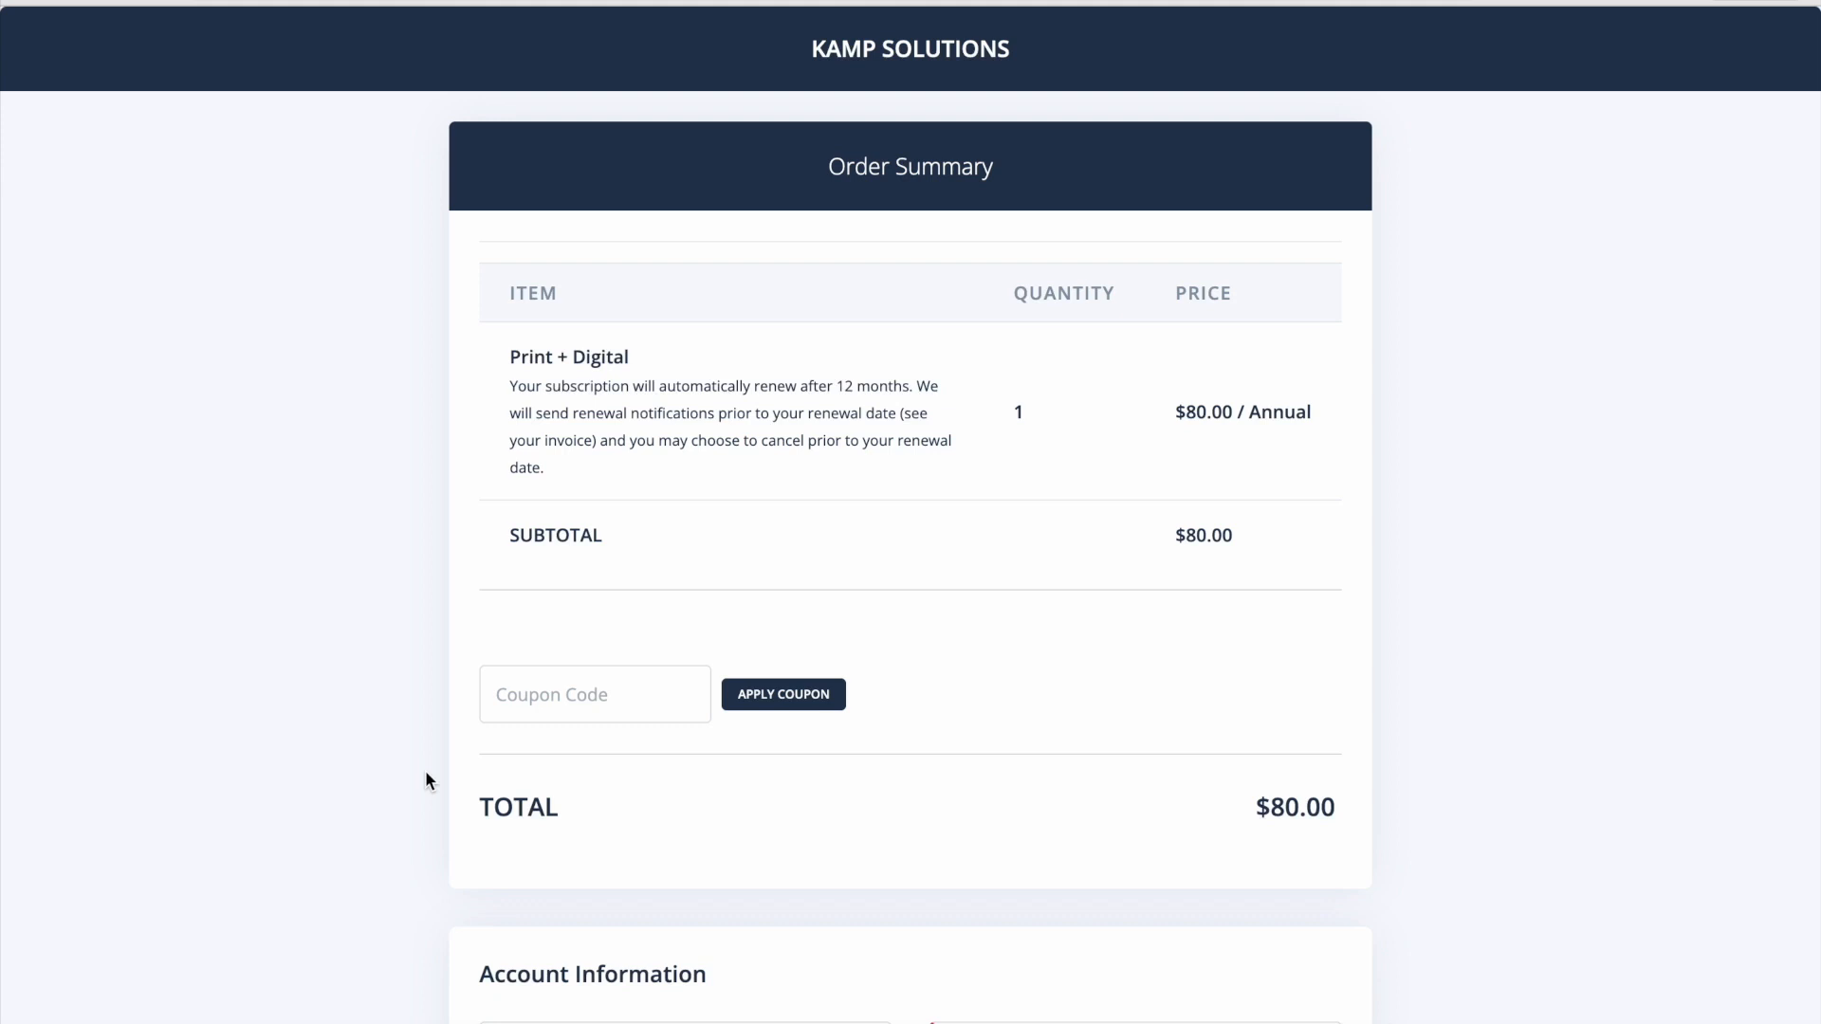
{"action": "scroll", "coordinate": [426, 779], "scroll_direction": "down", "scroll_amount": 15}
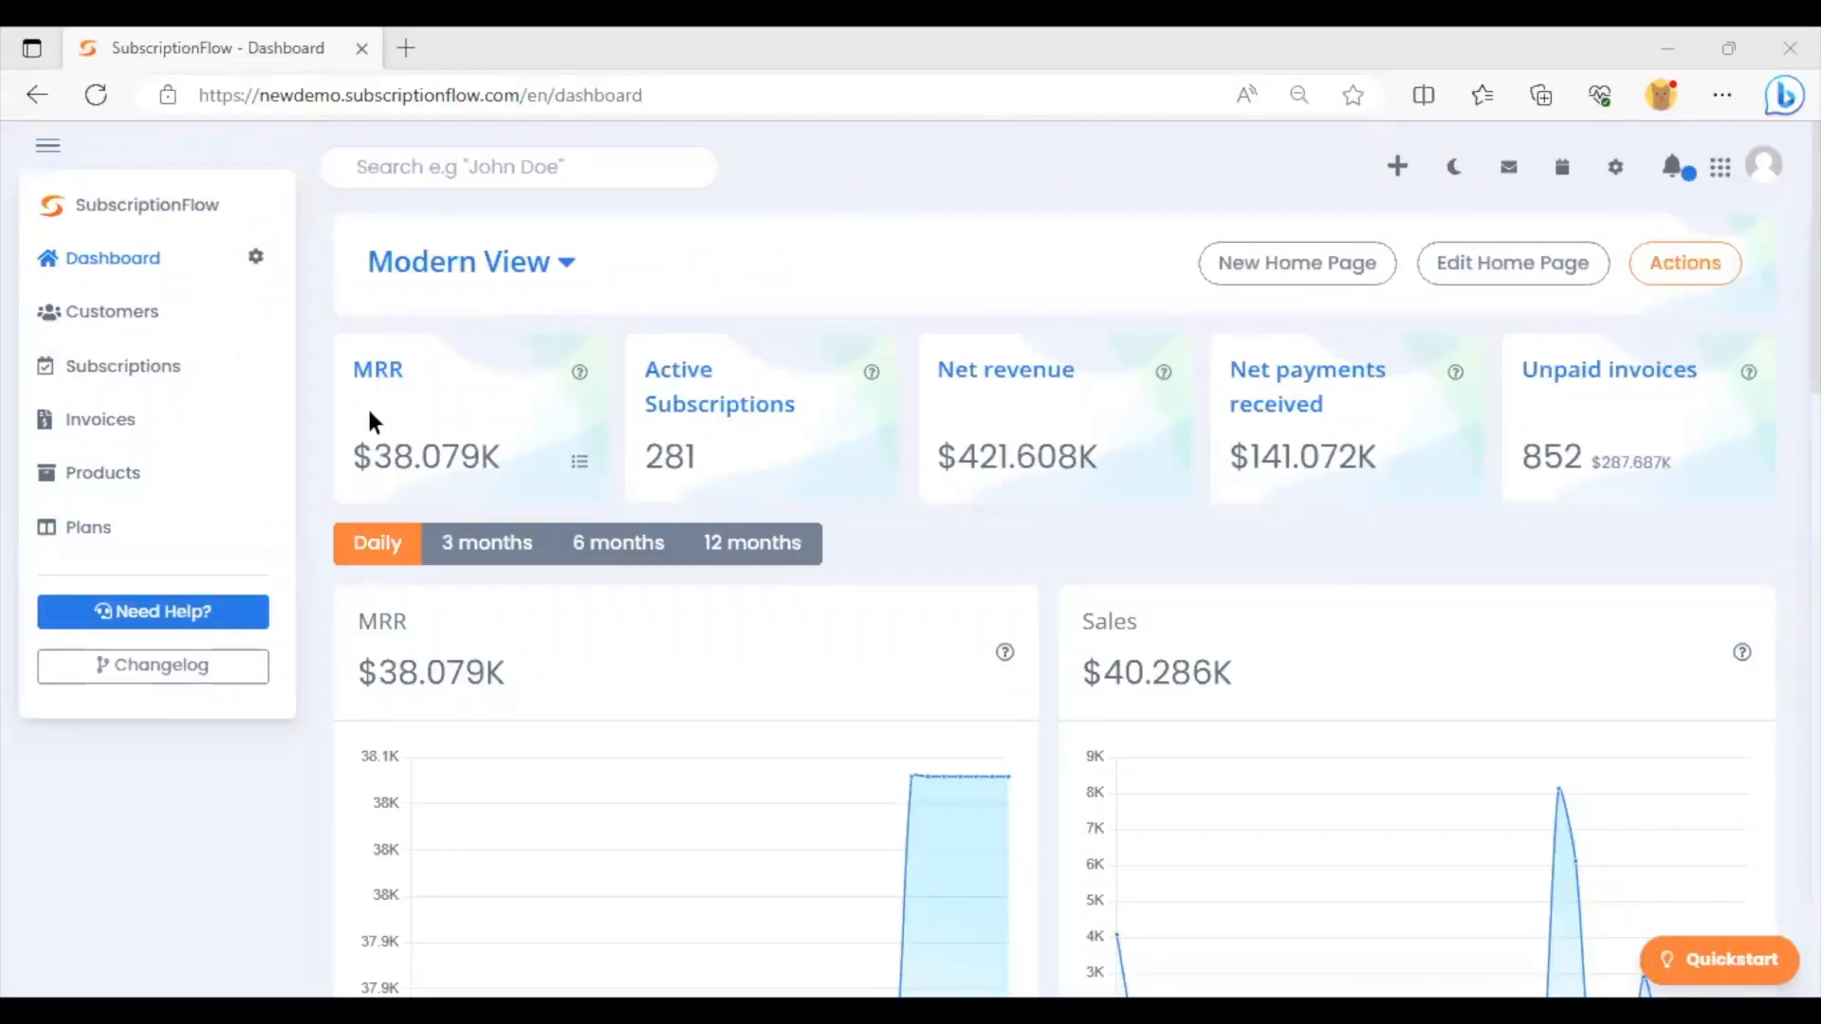
{"action": "left_click", "coordinate": [555, 270]}
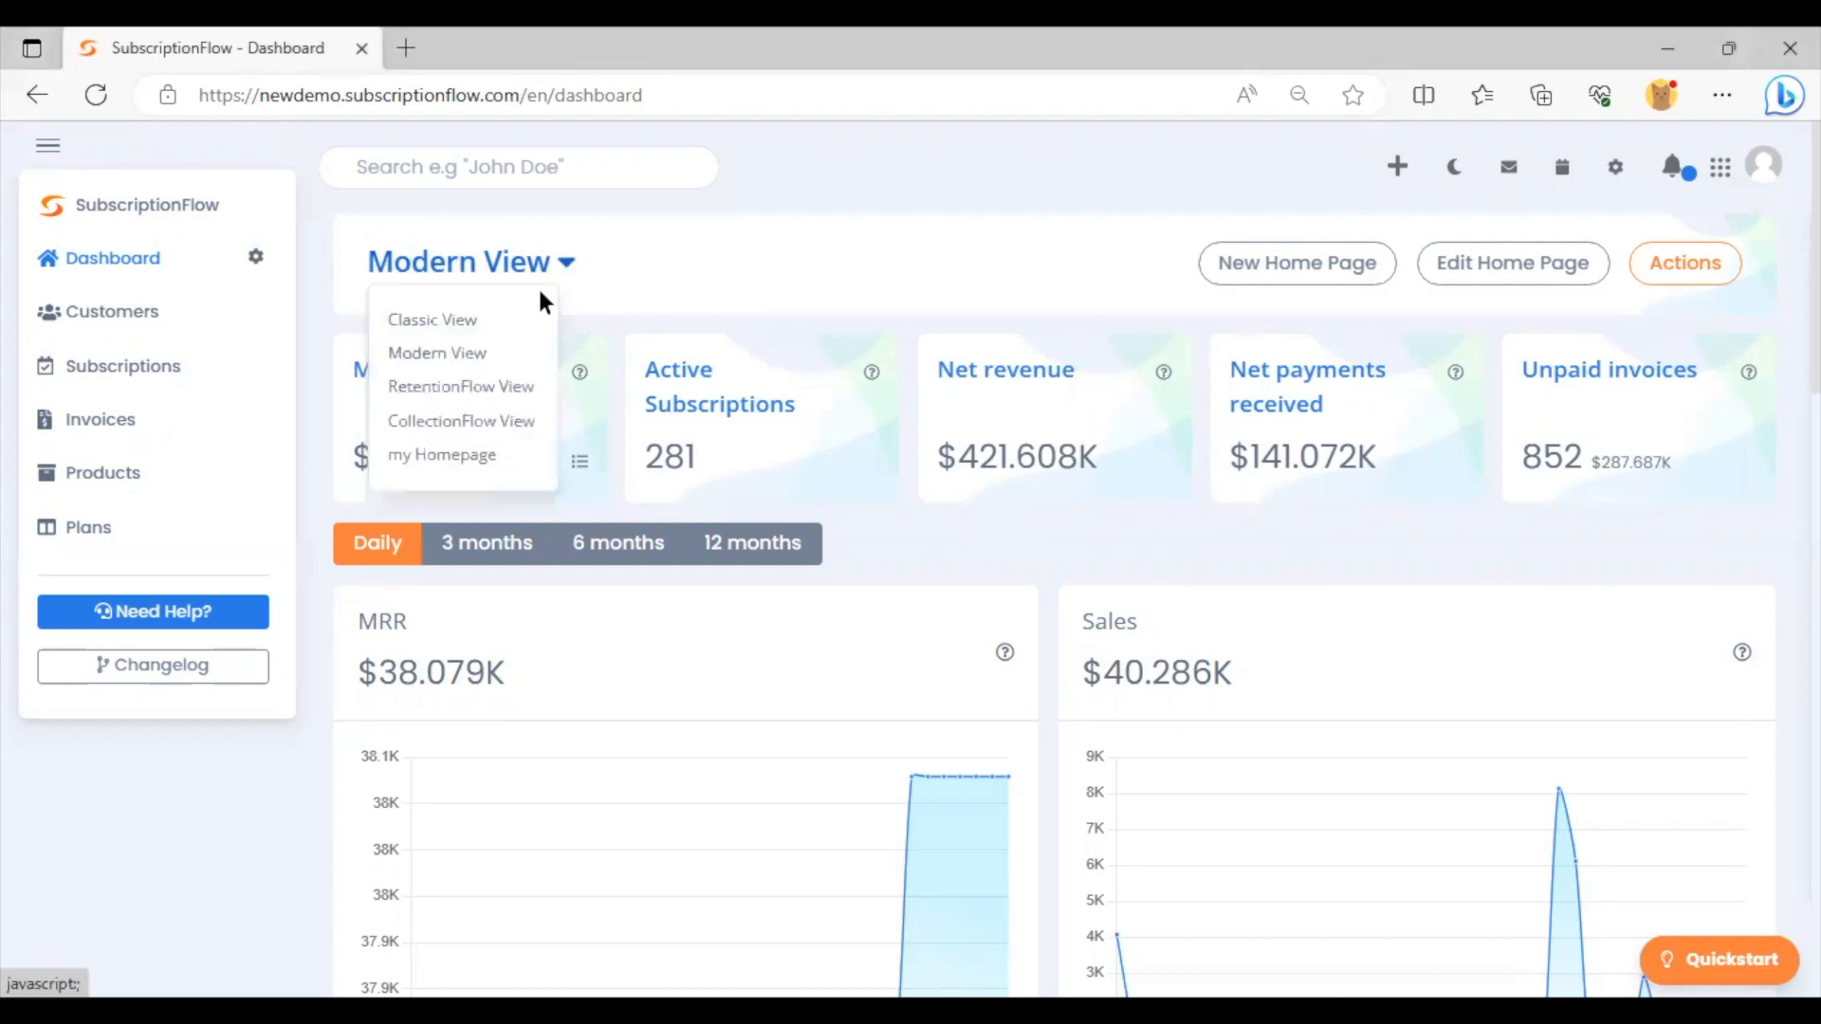
{"action": "left_click", "coordinate": [1600, 284]}
{"action": "left_click", "coordinate": [1655, 273]}
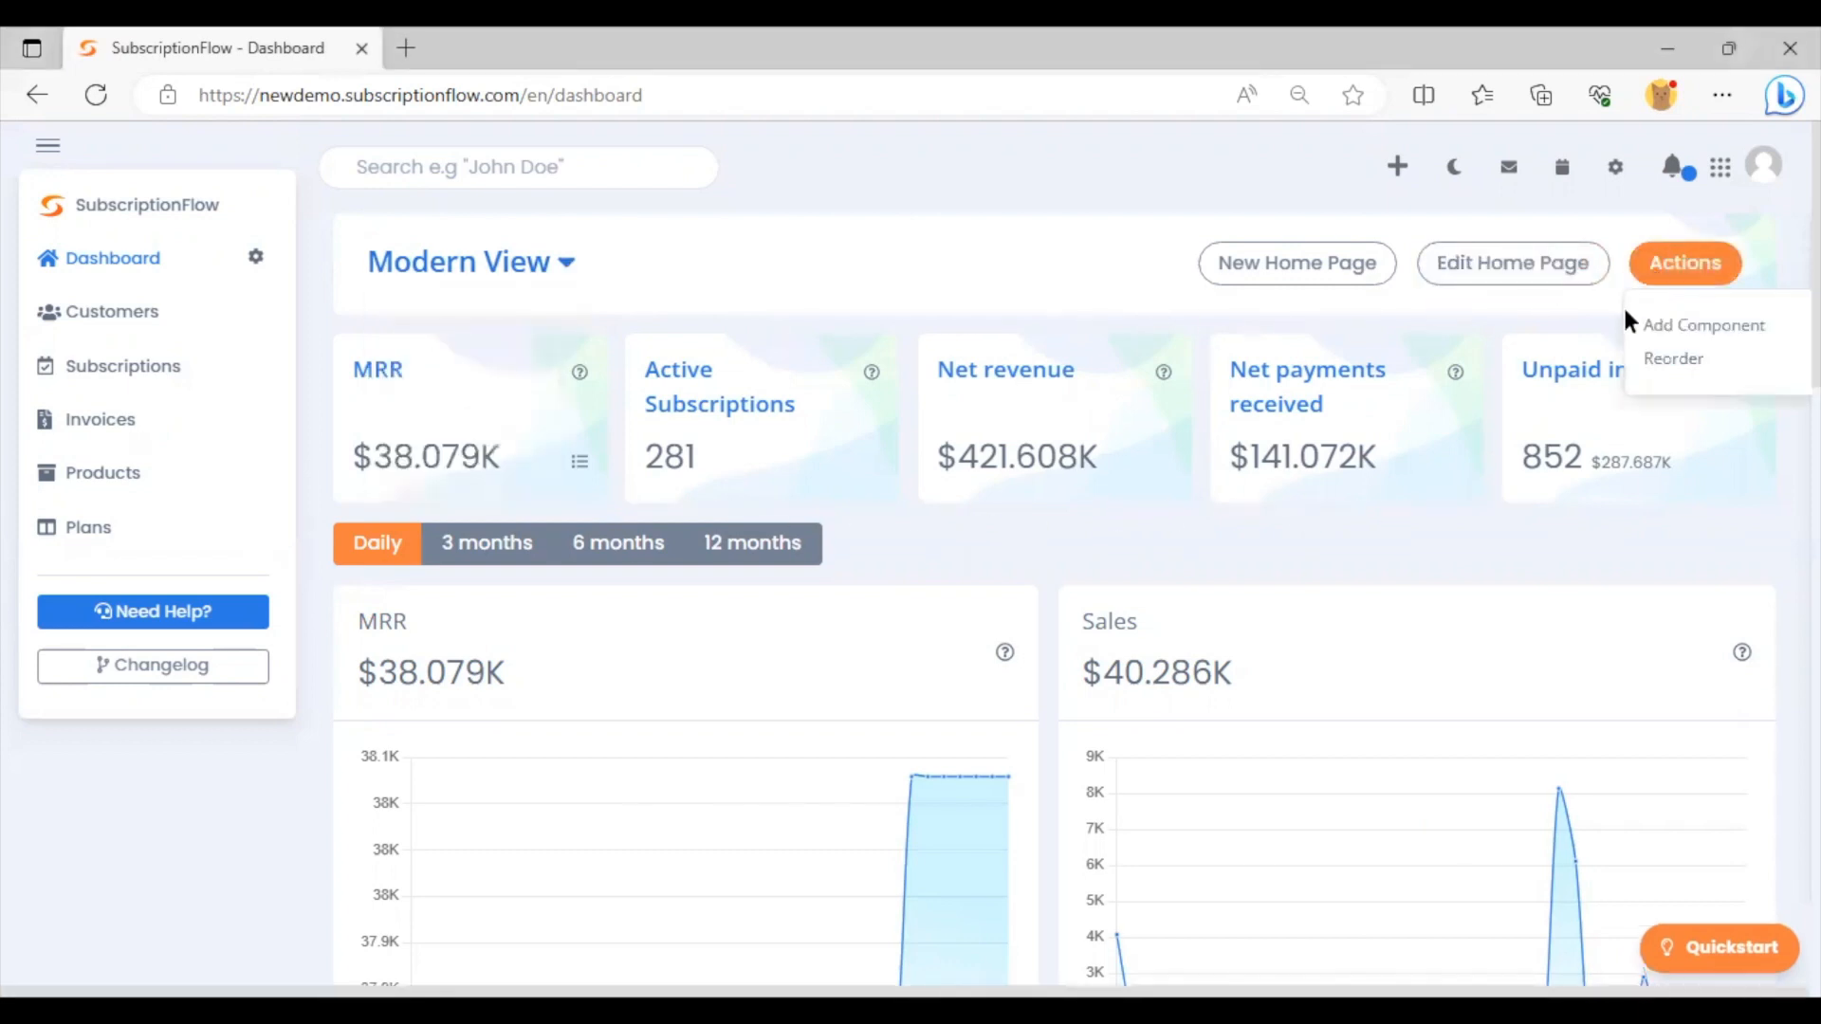
{"action": "left_click", "coordinate": [1318, 314]}
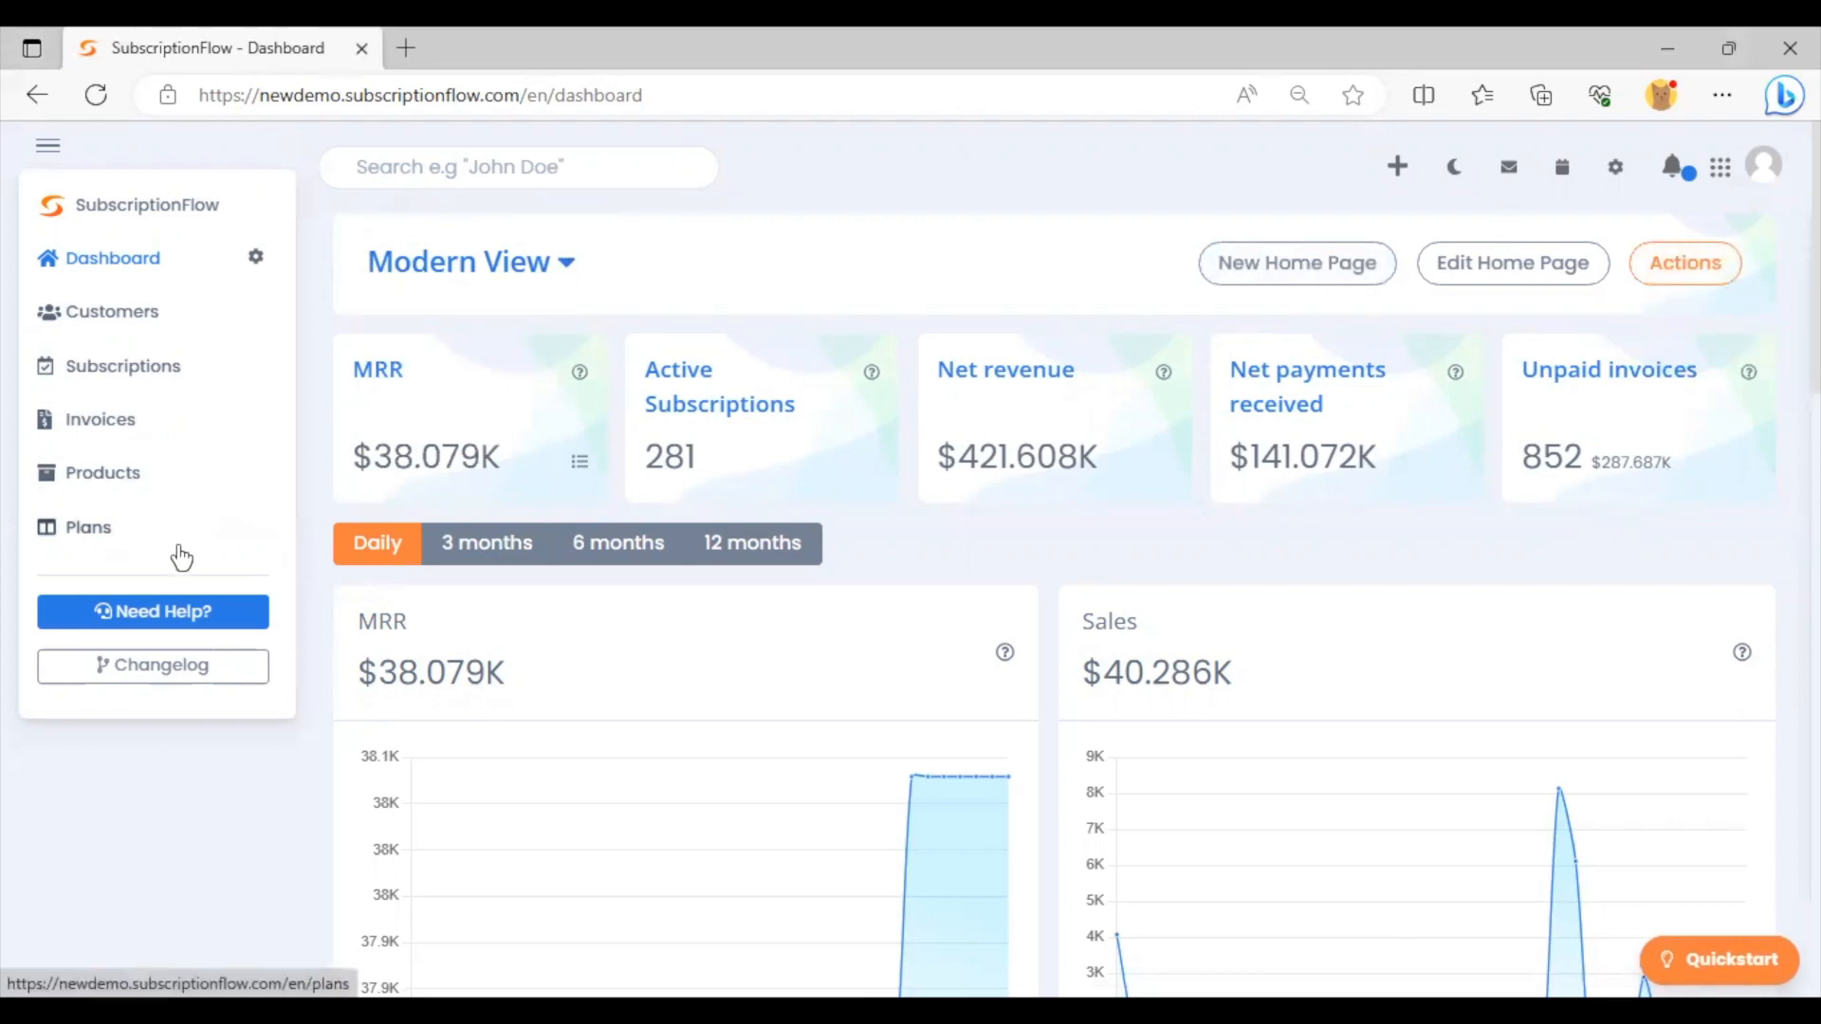
Add the Leads module to the visible navigation modules and save the change
{"action": "left_click", "coordinate": [256, 257]}
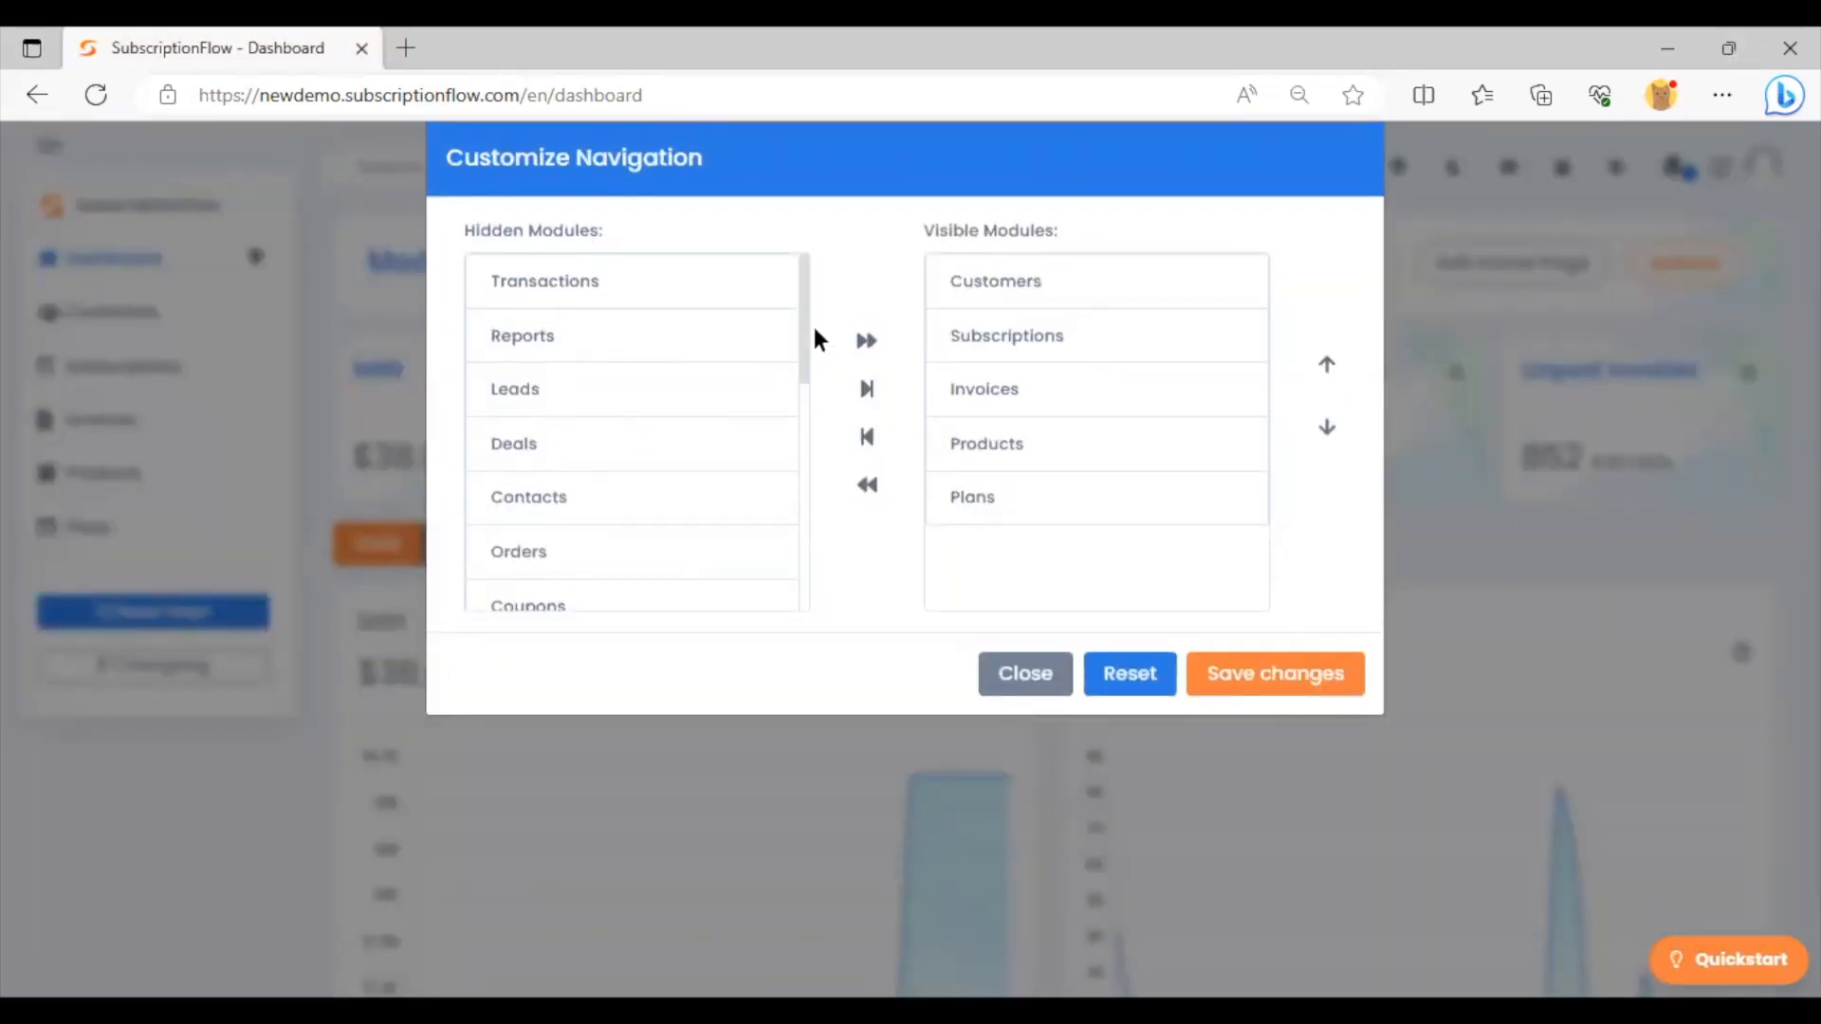
{"action": "left_click", "coordinate": [626, 389]}
{"action": "left_click", "coordinate": [865, 388]}
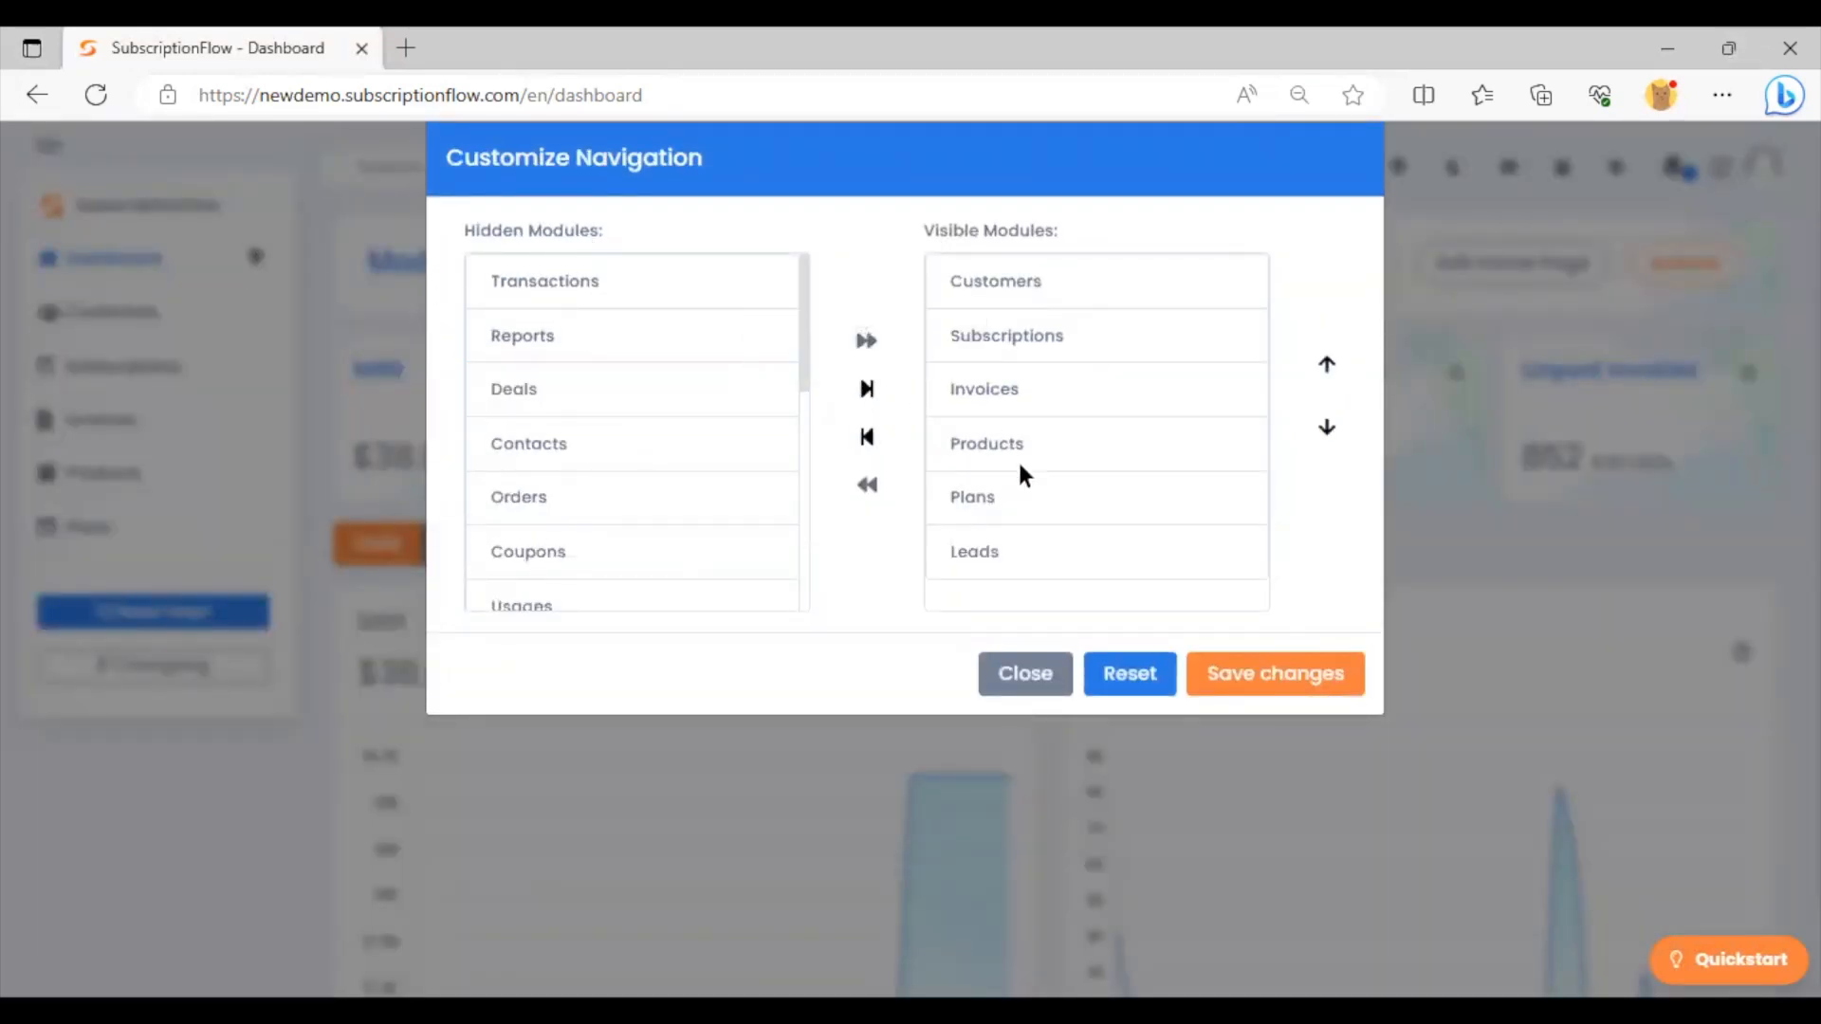
{"action": "left_click", "coordinate": [1242, 675]}
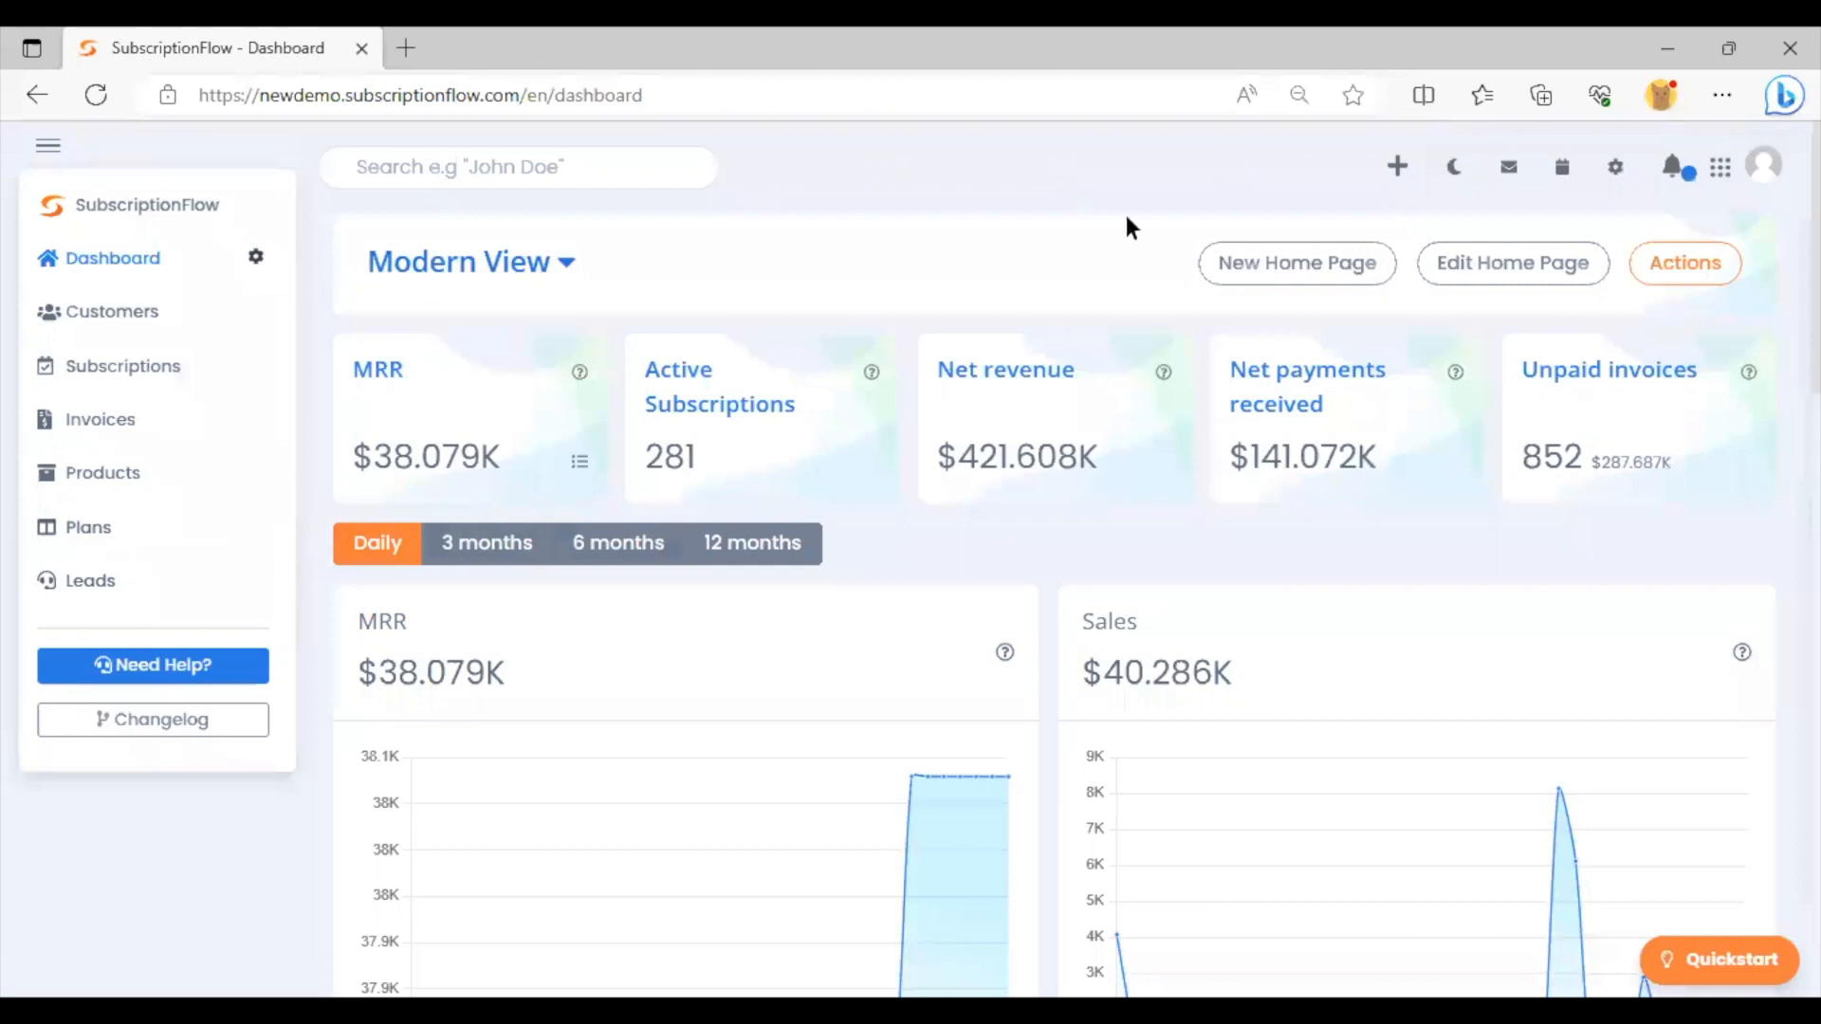
{"action": "left_click", "coordinate": [1399, 172]}
{"action": "left_click", "coordinate": [1401, 172]}
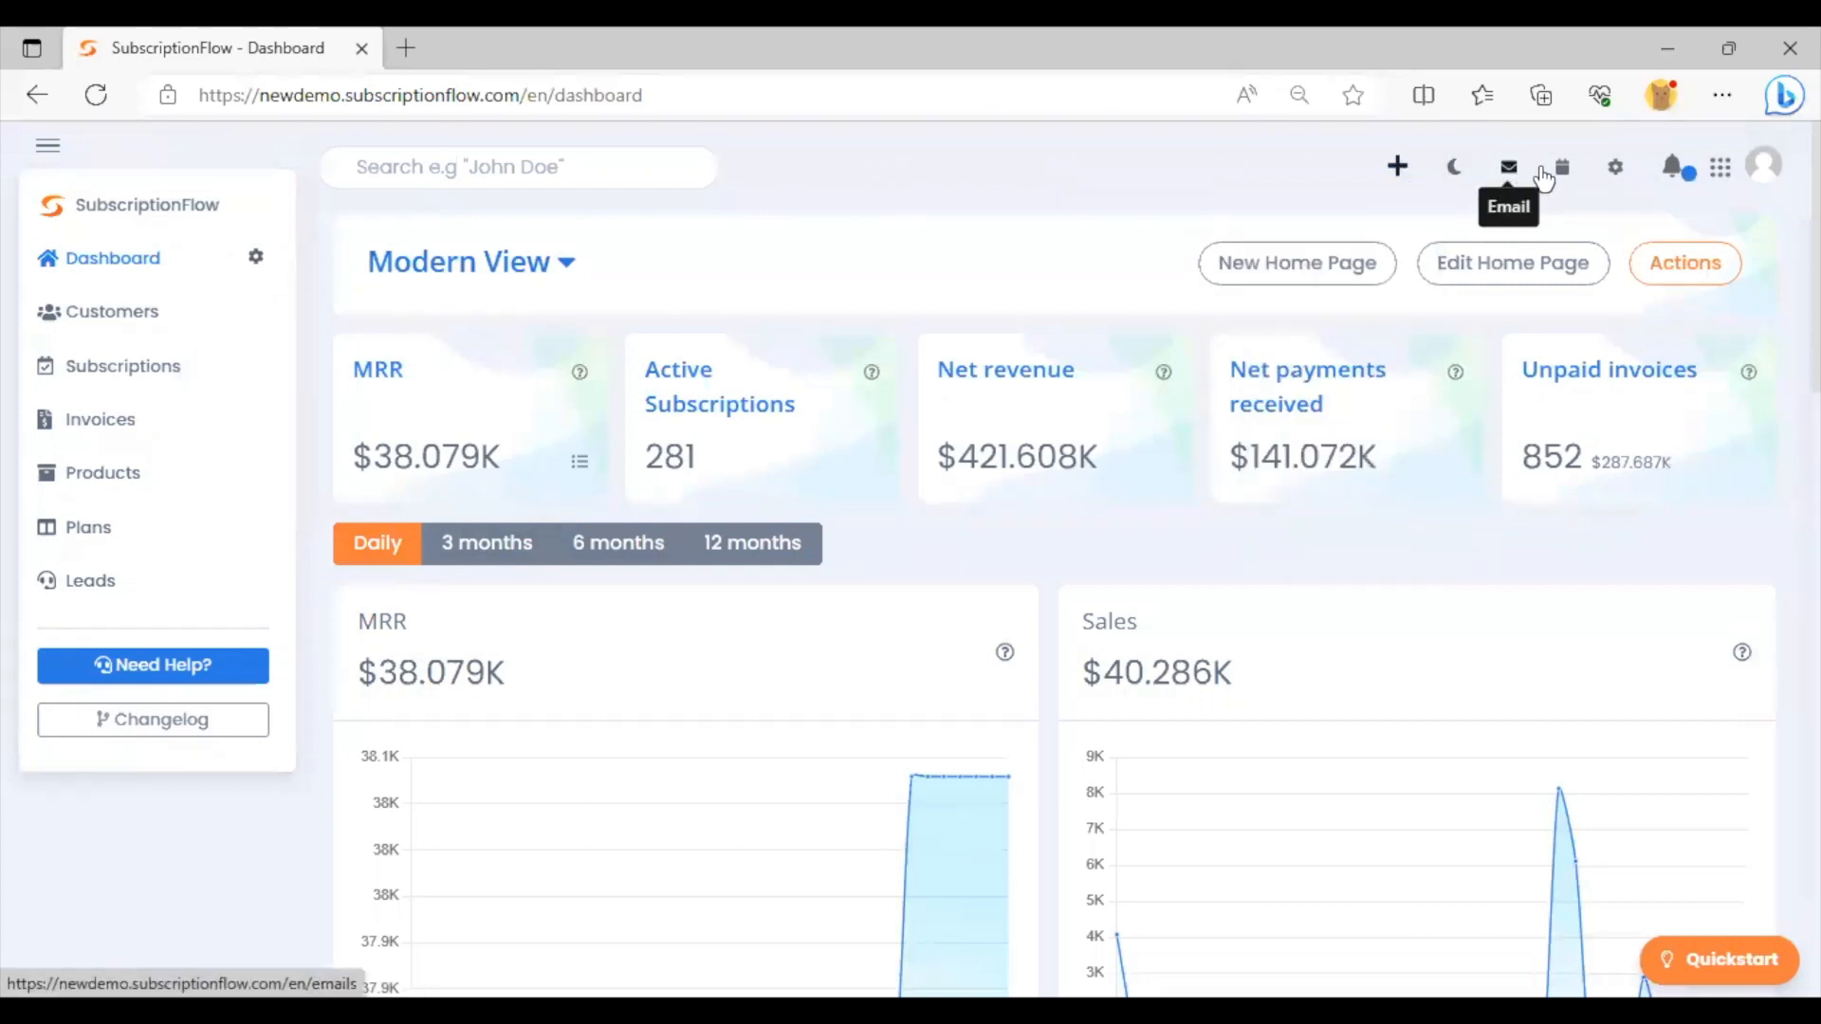
{"action": "left_click", "coordinate": [1614, 167]}
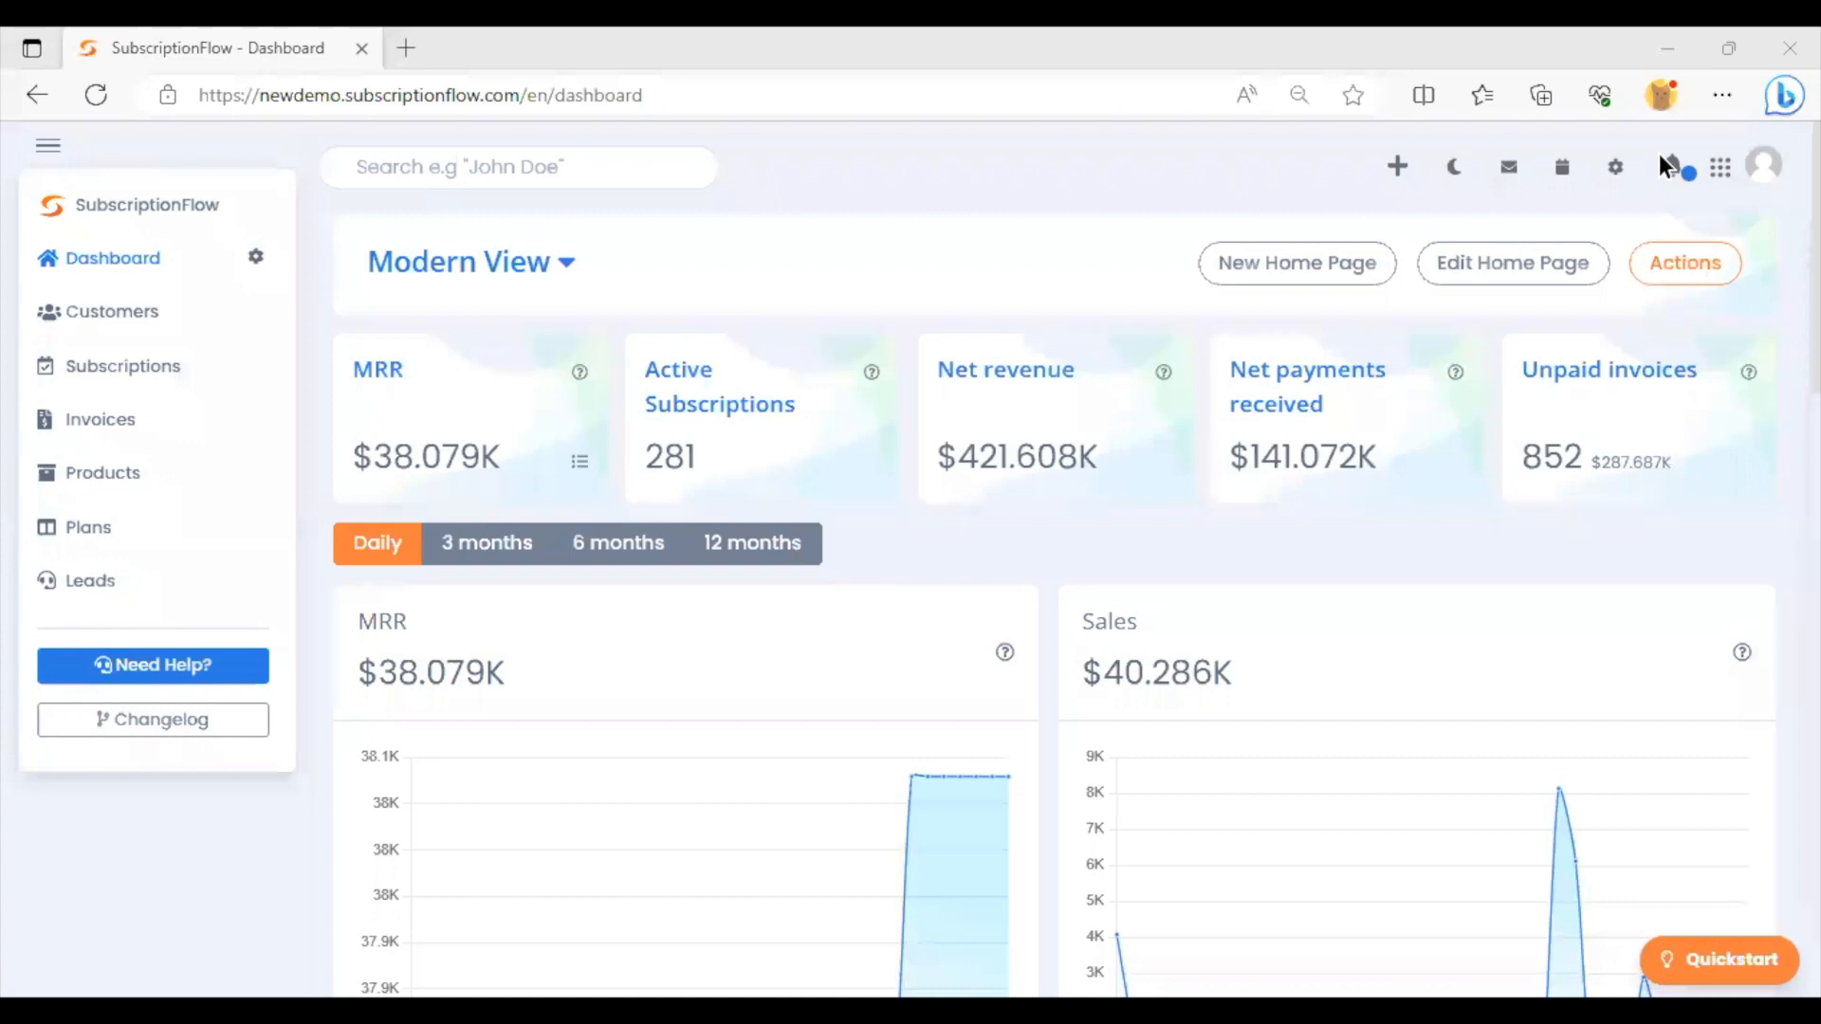
Start a new product in the Products module and name it Standard Magazine
{"action": "left_click", "coordinate": [109, 484]}
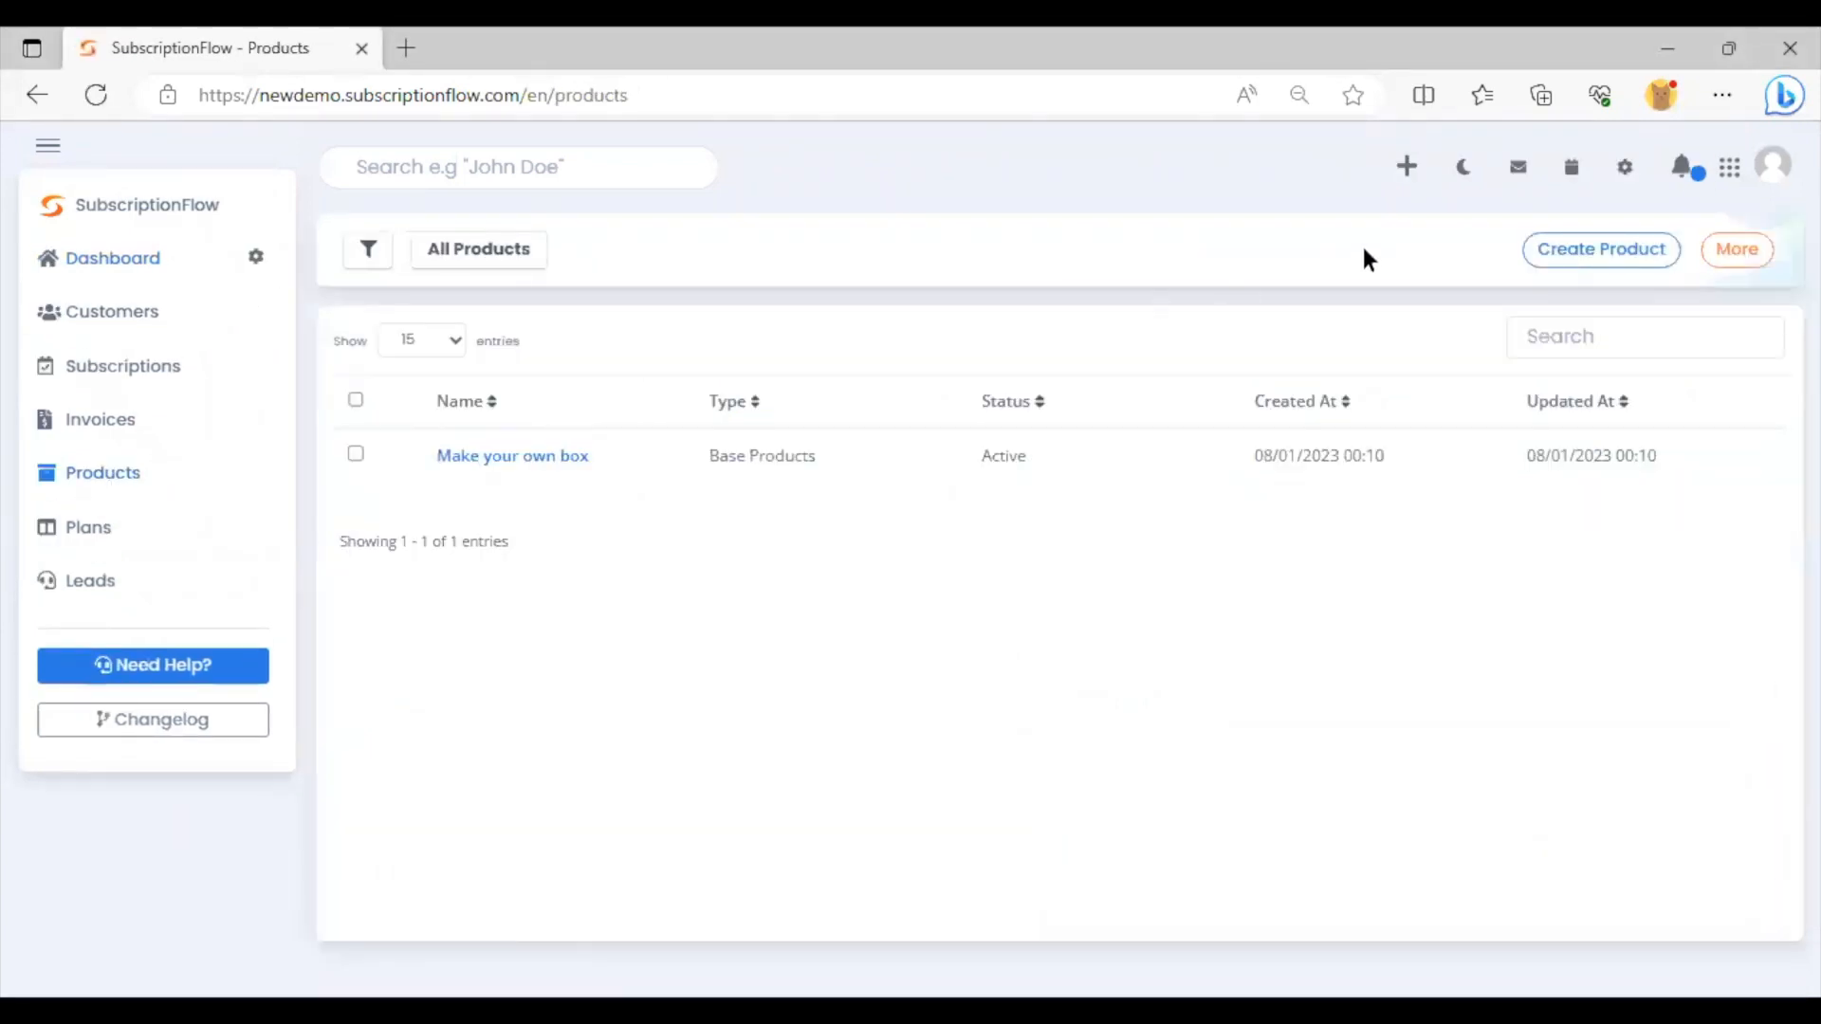
{"action": "left_click", "coordinate": [1595, 252]}
{"action": "left_click", "coordinate": [922, 380]}
{"action": "type", "text": "Standard Magazine"}
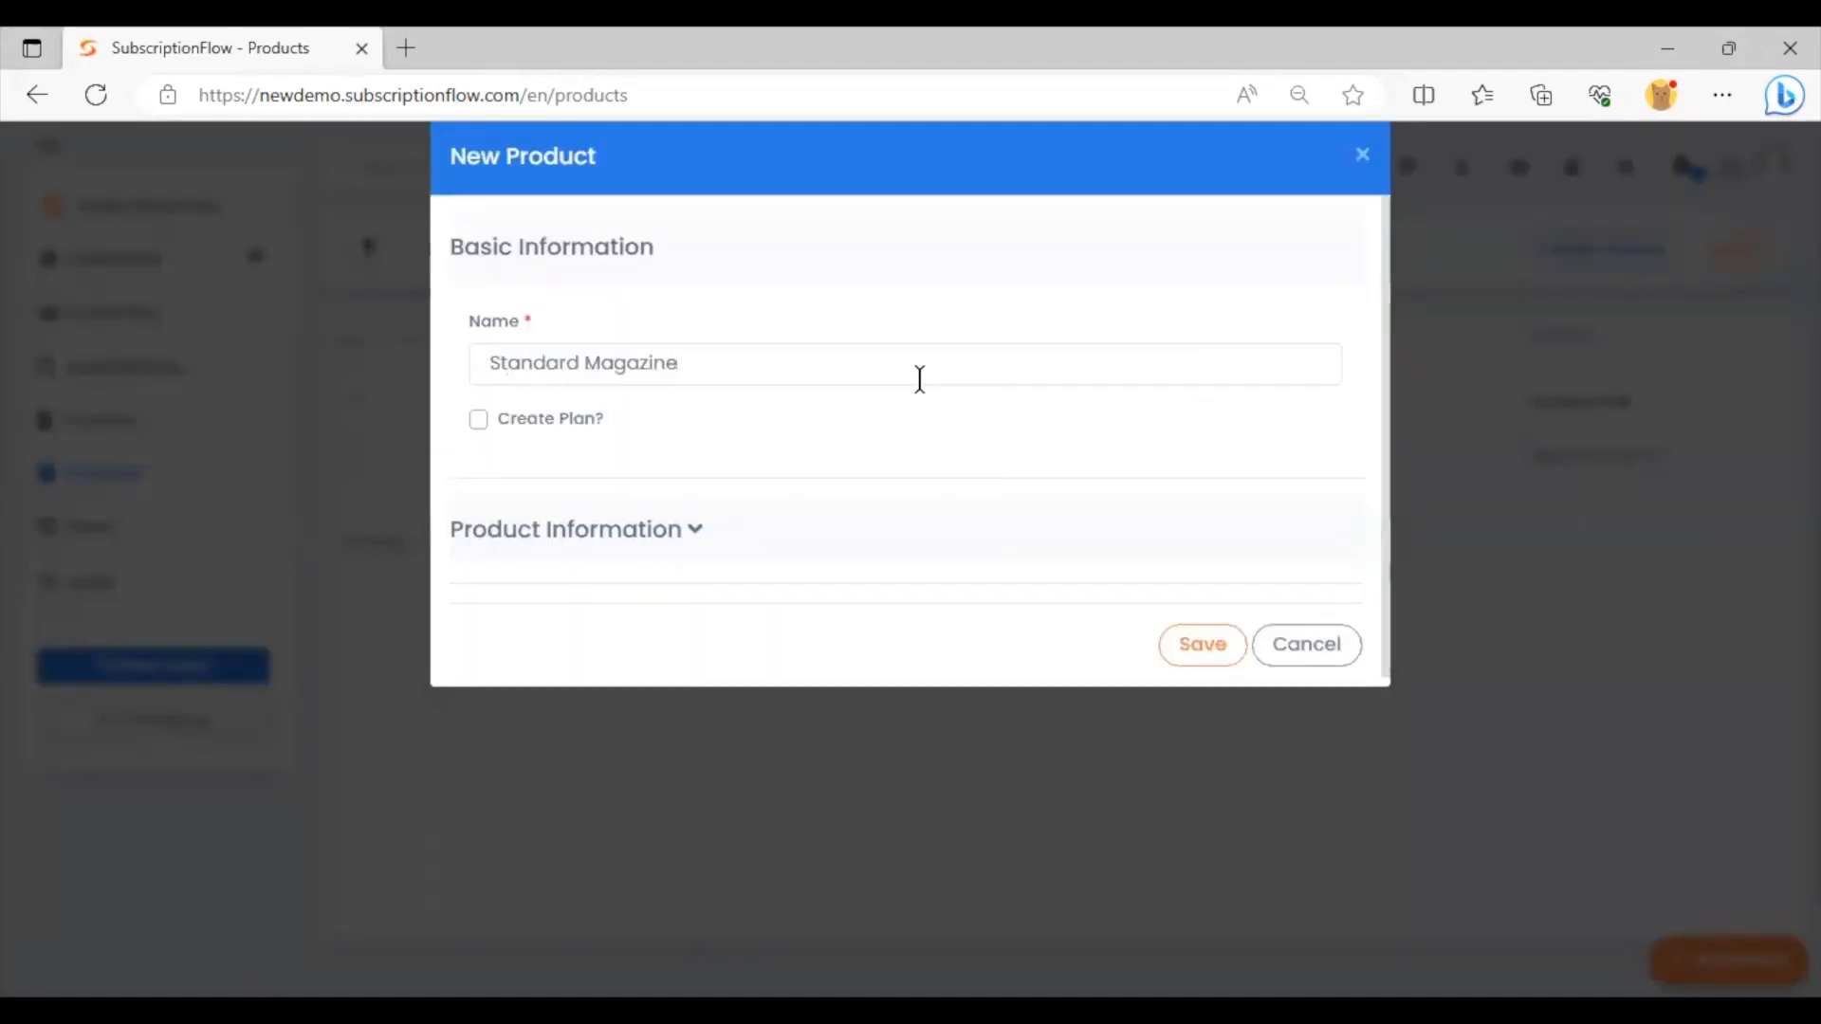
Expand the product information, keep the type as Base Products and set the SKU to 001
{"action": "left_click", "coordinate": [693, 533]}
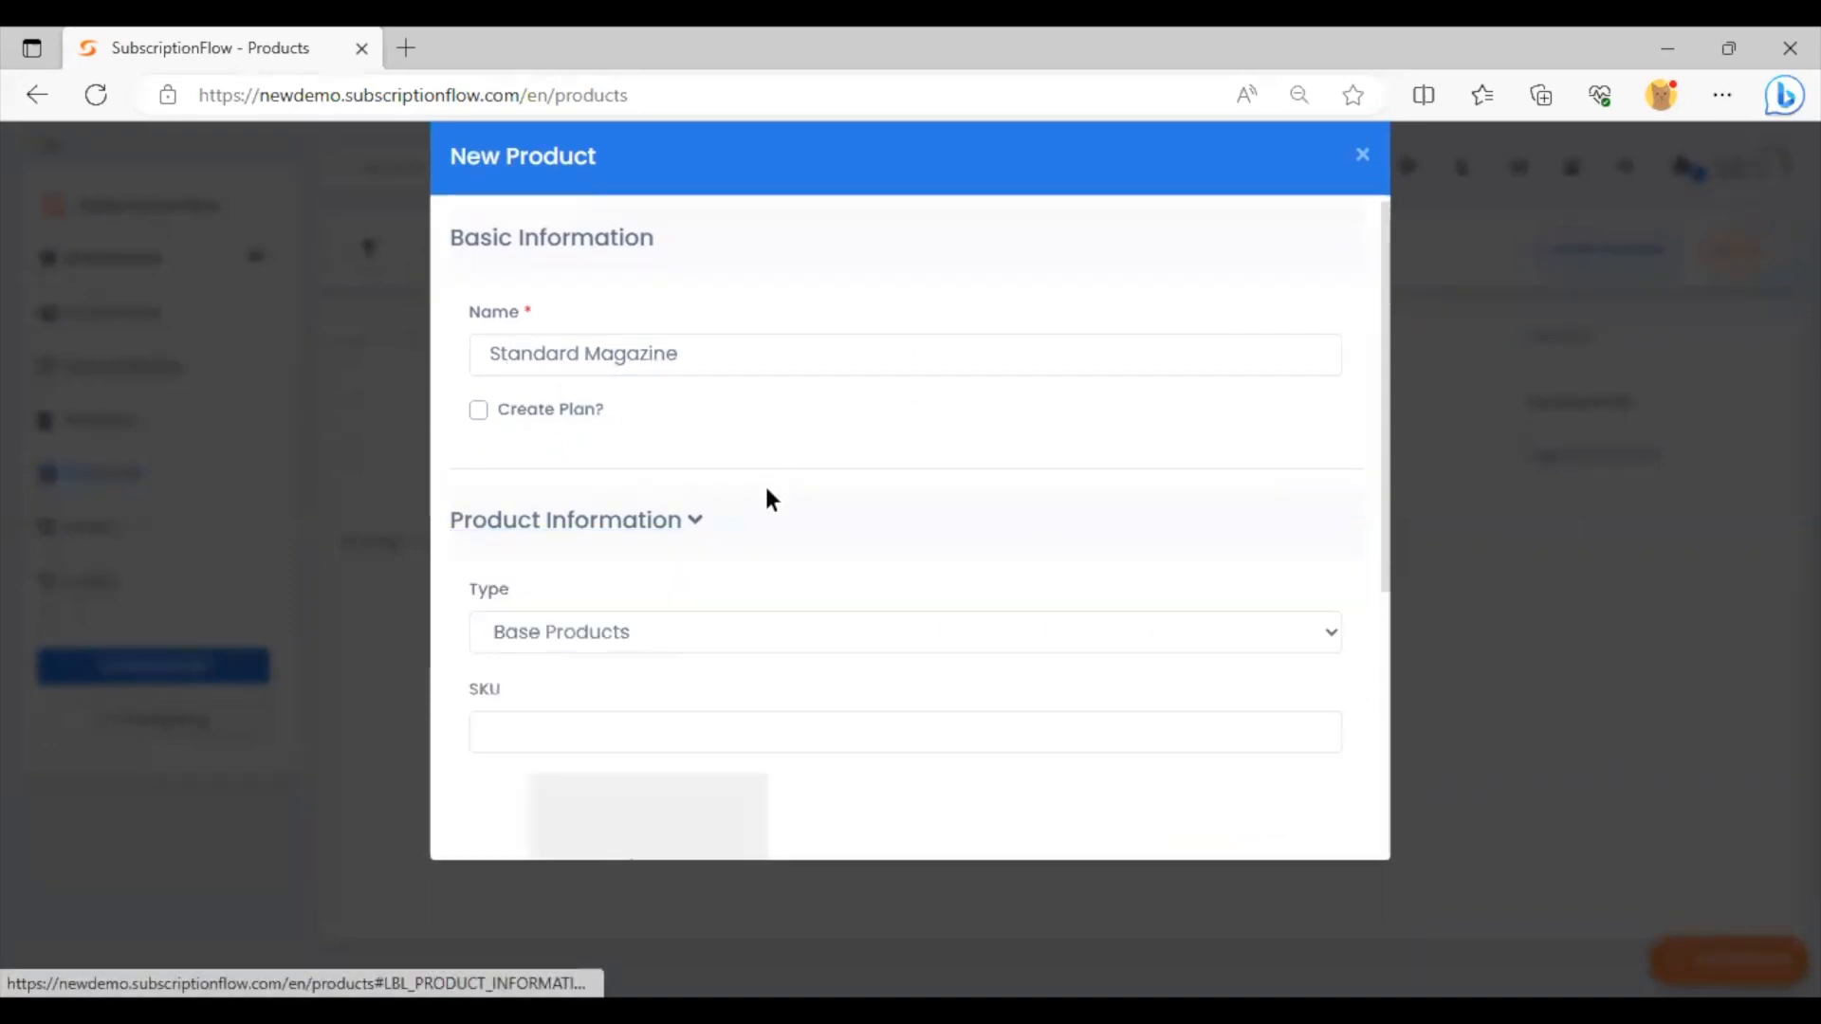
{"action": "scroll", "coordinate": [721, 379], "scroll_direction": "down", "scroll_amount": 4}
{"action": "scroll", "coordinate": [689, 316], "scroll_direction": "up", "scroll_amount": 2}
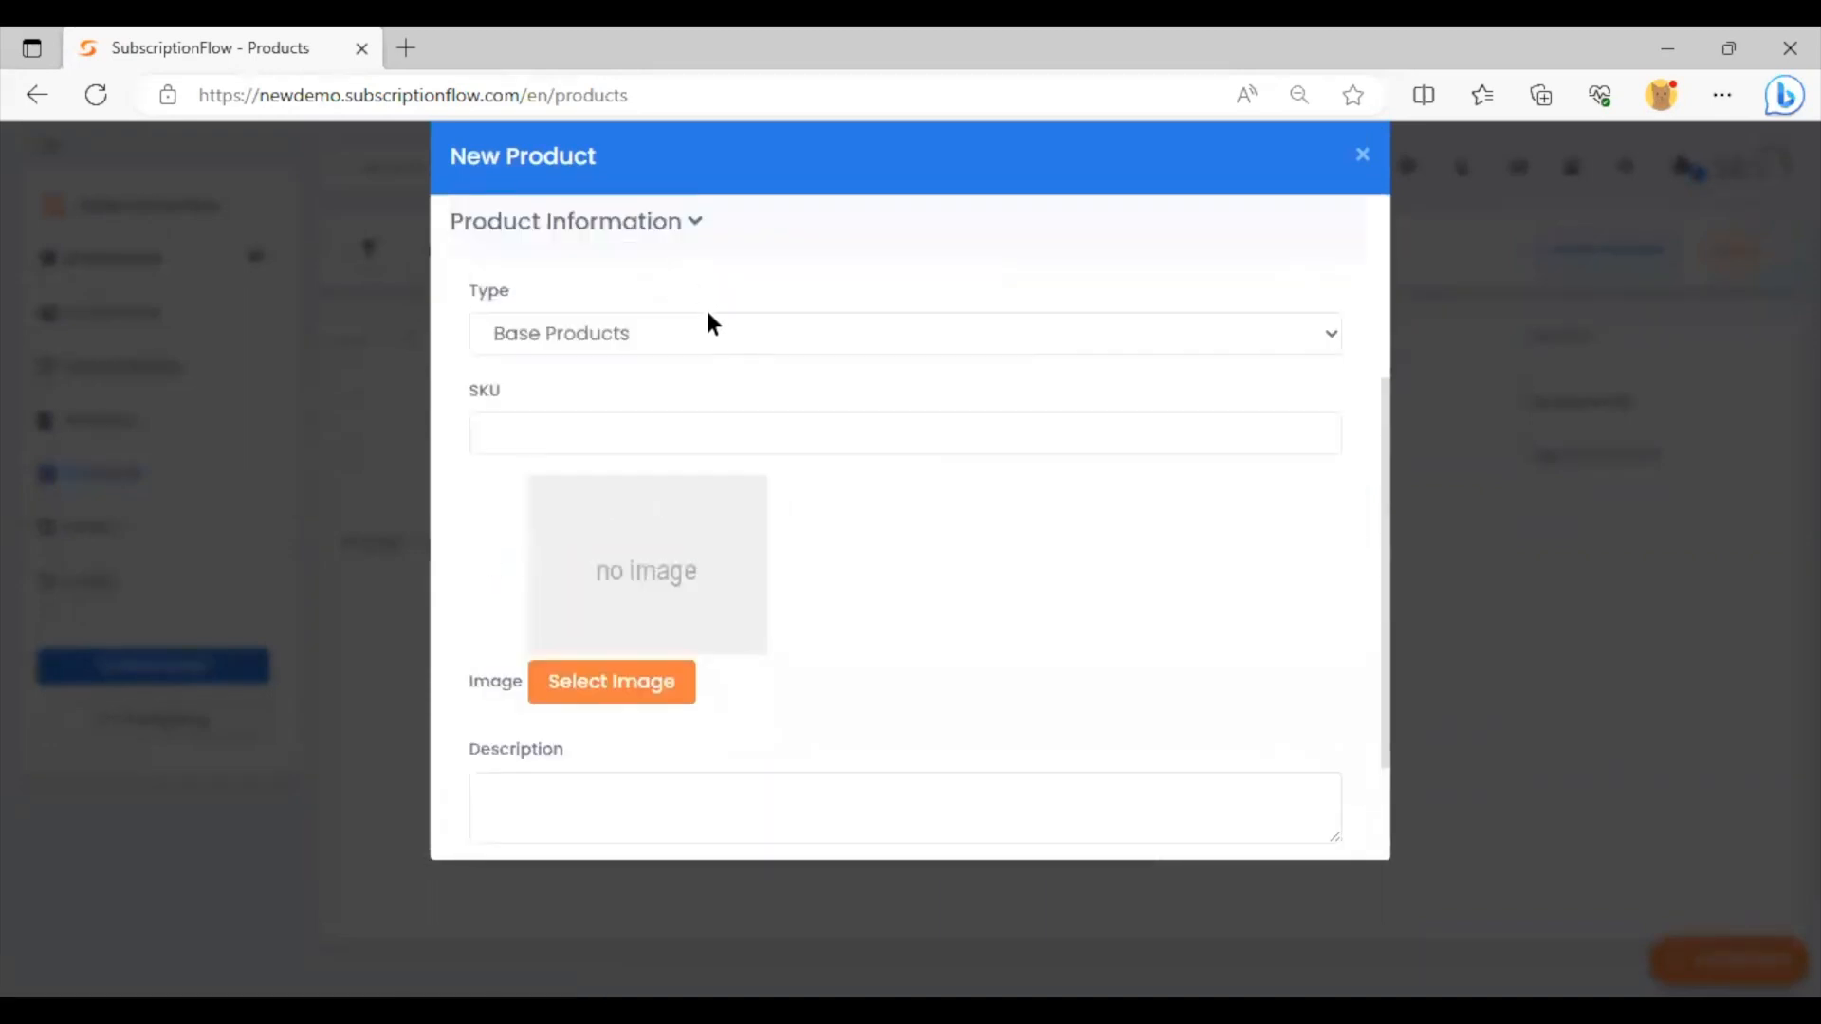
{"action": "left_click", "coordinate": [719, 332]}
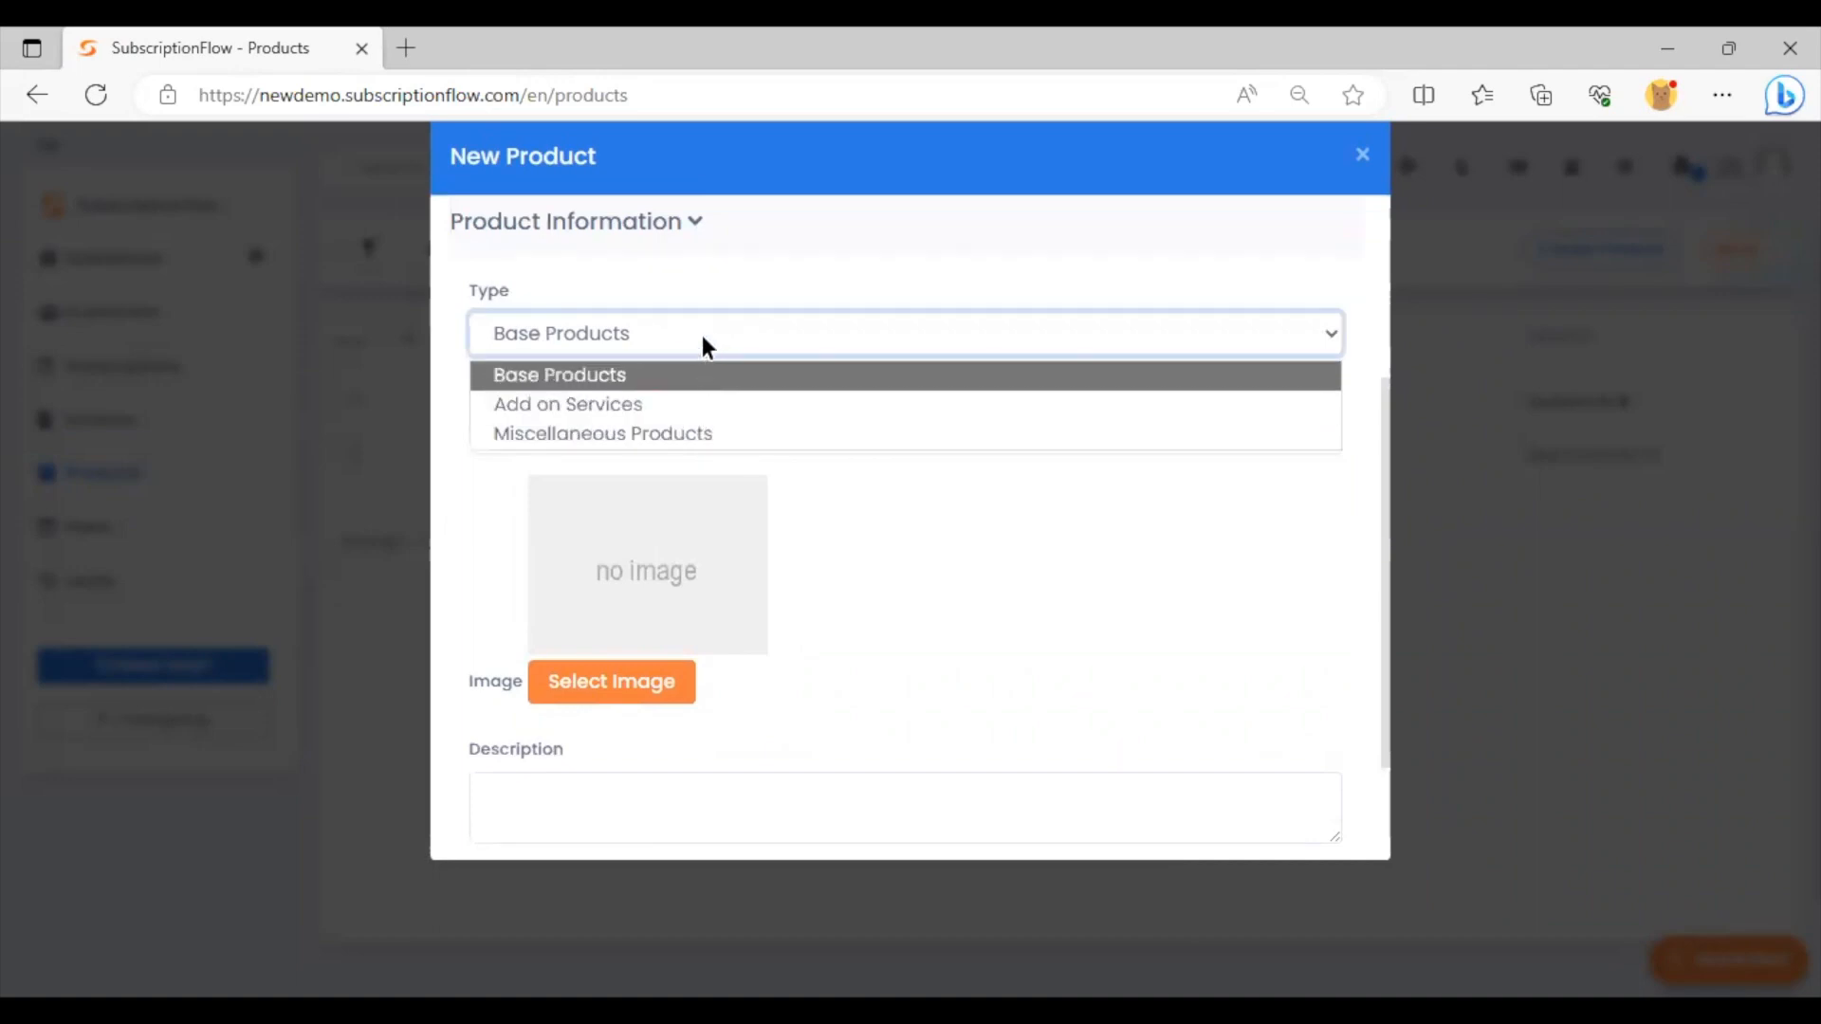
{"action": "left_click", "coordinate": [698, 332]}
{"action": "left_click", "coordinate": [693, 427]}
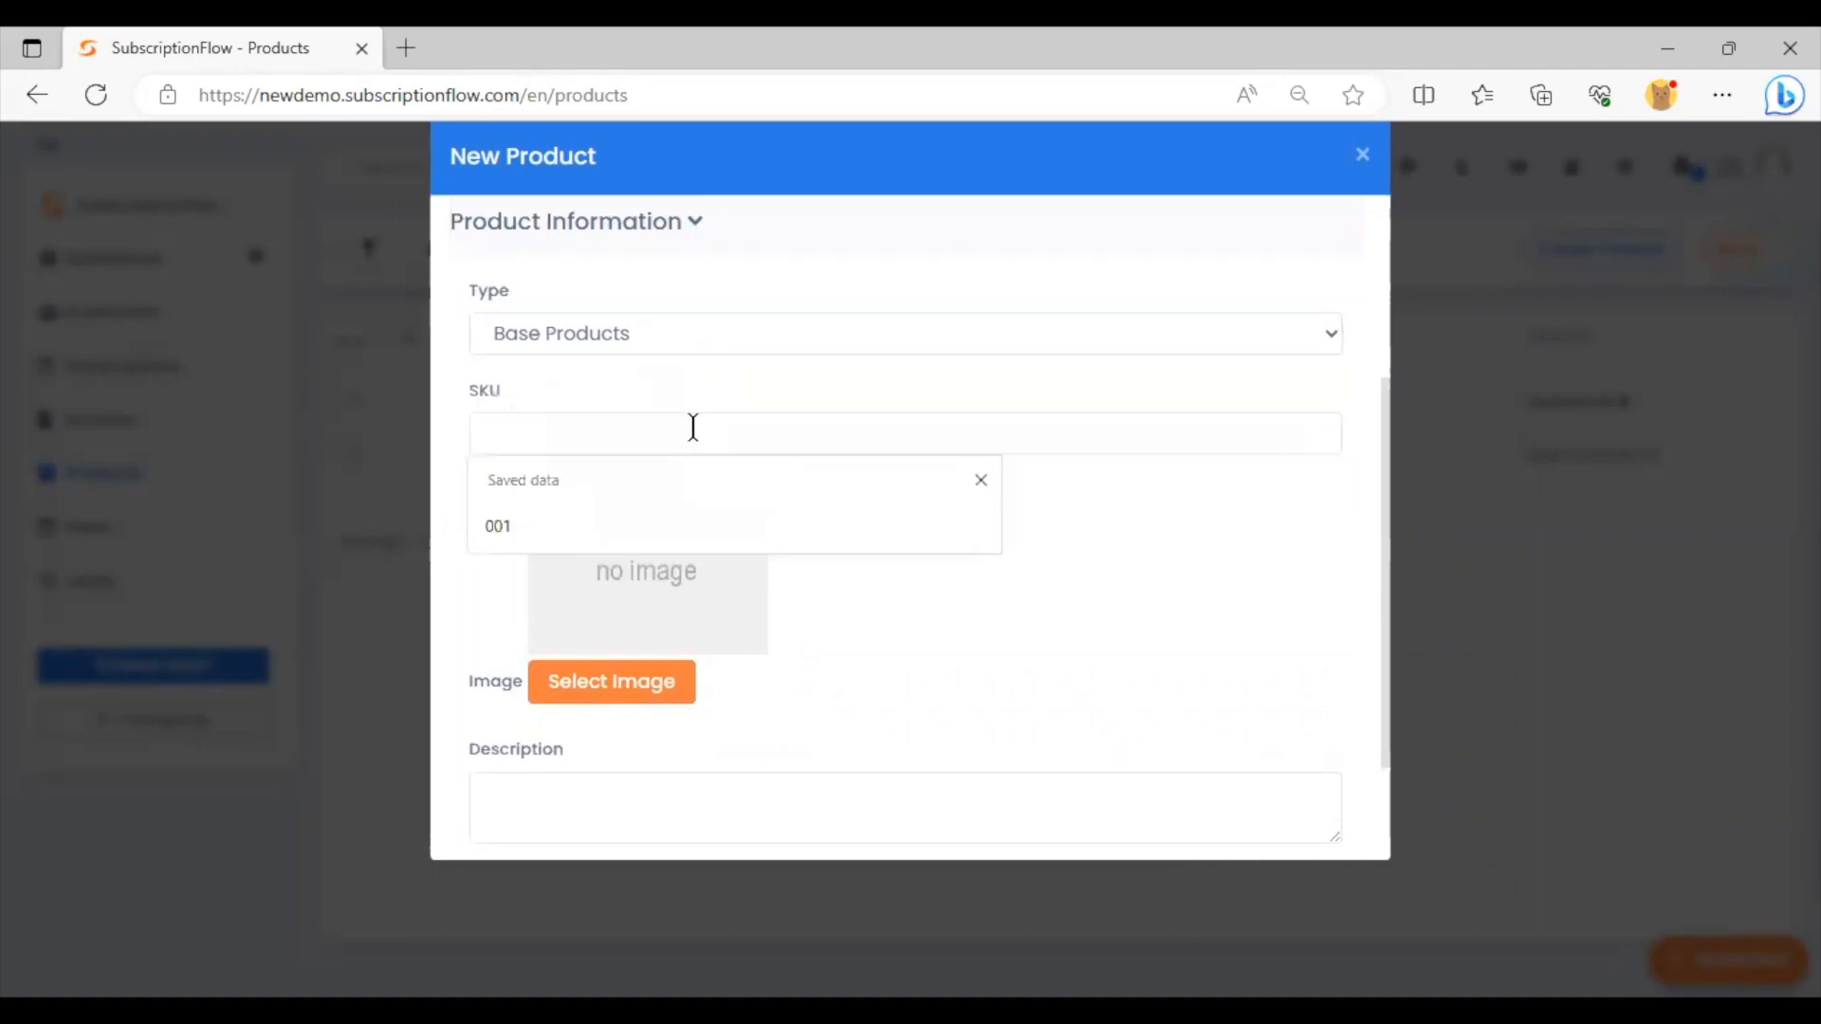
{"action": "left_click", "coordinate": [671, 522]}
{"action": "scroll", "coordinate": [681, 550], "scroll_direction": "down", "scroll_amount": 1}
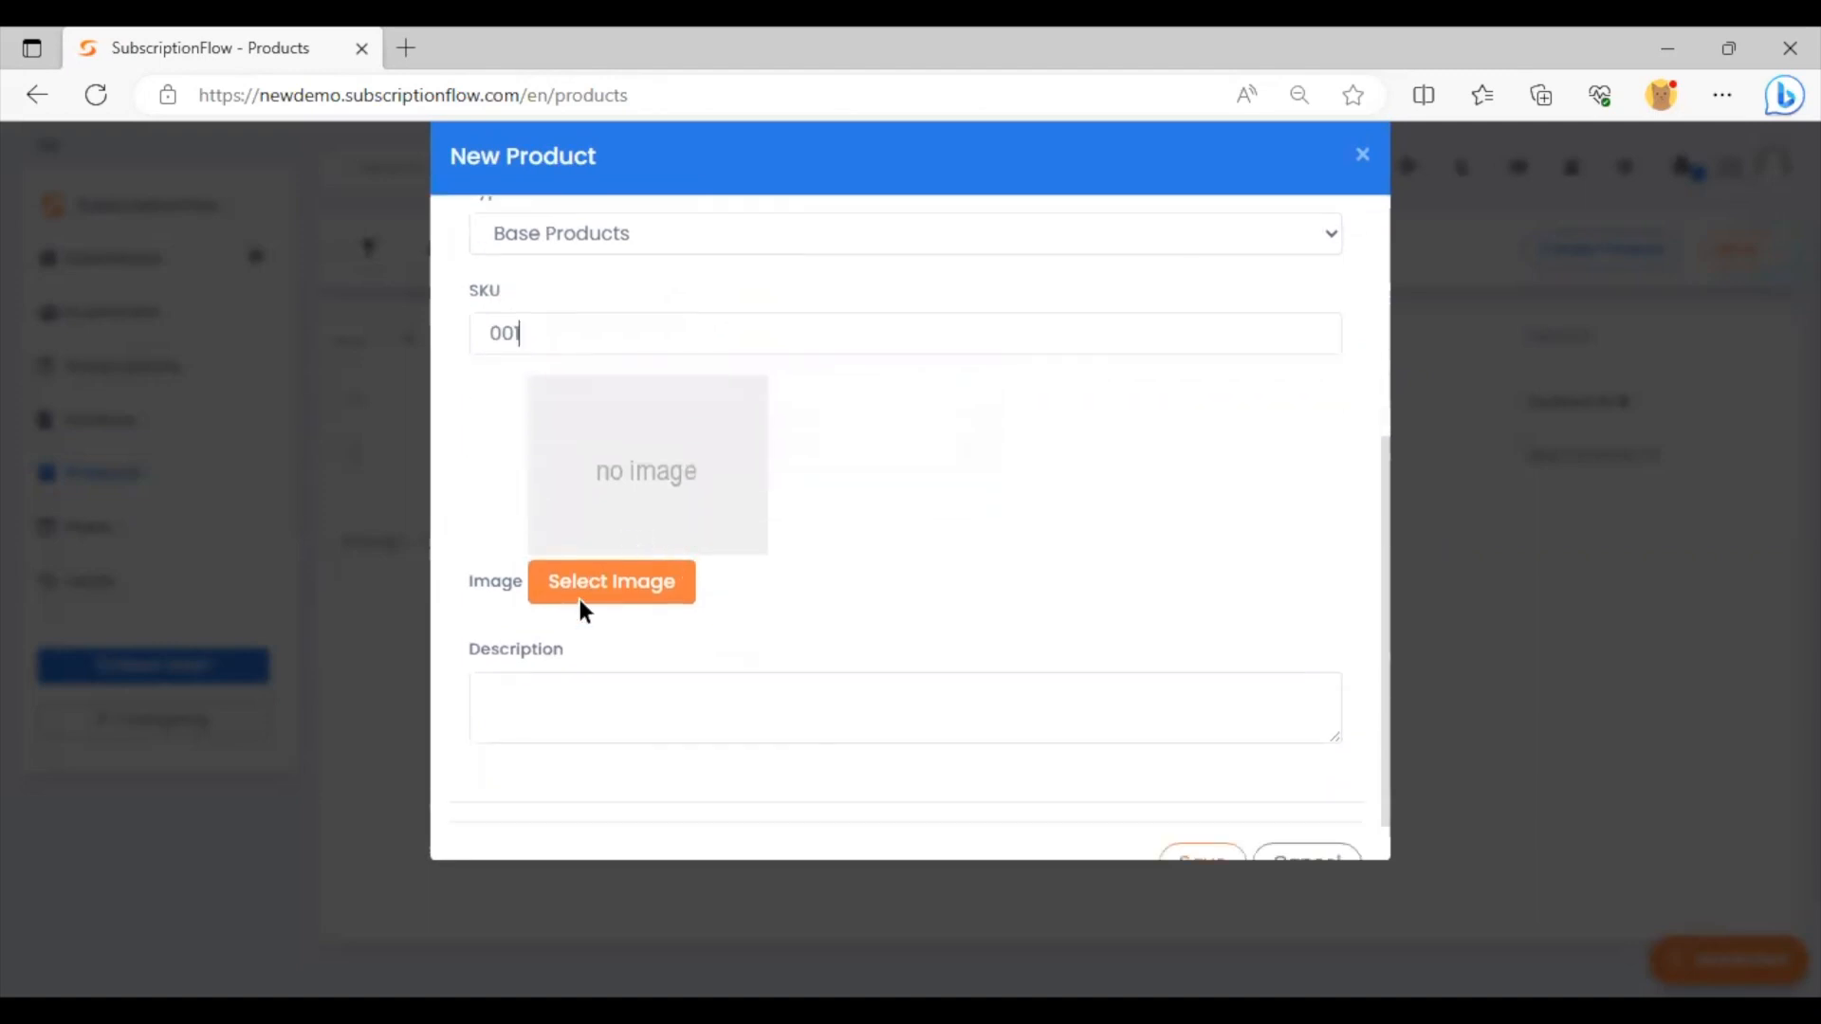
{"action": "scroll", "coordinate": [594, 664], "scroll_direction": "down", "scroll_amount": 1}
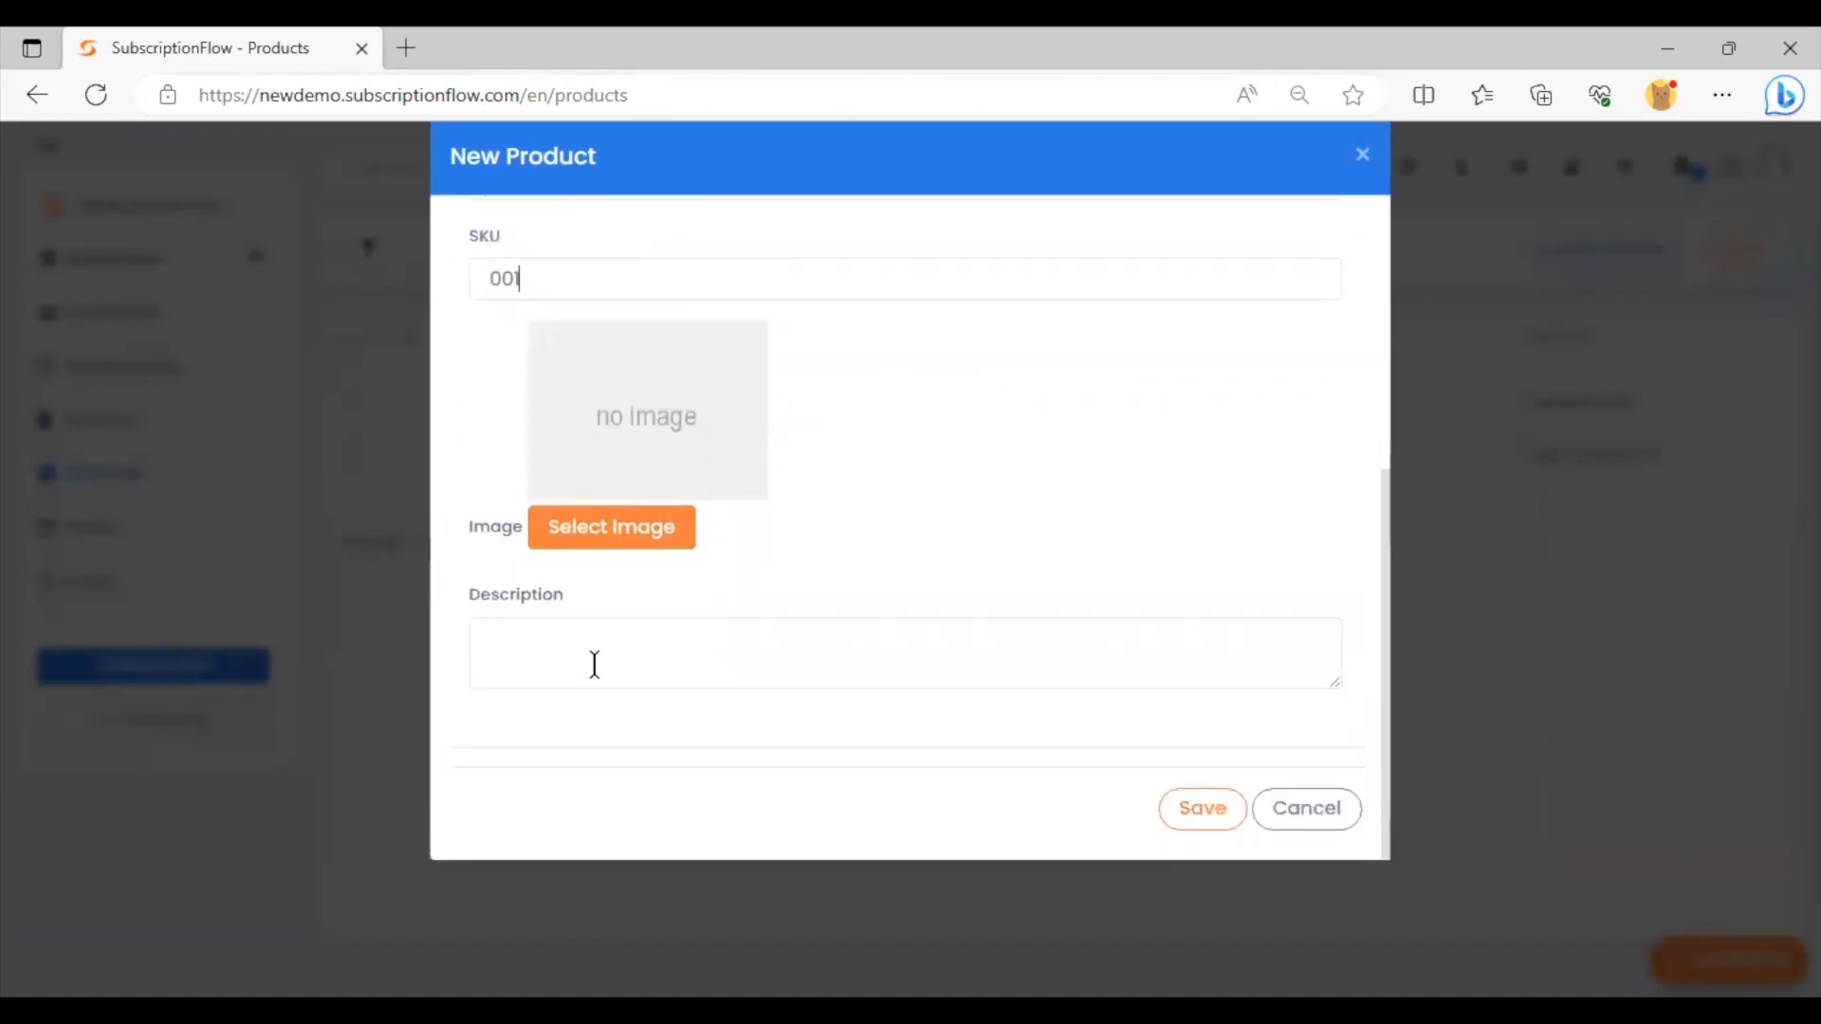
Include a plan named Monthly Plan with a list price of 5.99 billed per month, and save the product
{"action": "scroll", "coordinate": [595, 664], "scroll_direction": "up", "scroll_amount": 4}
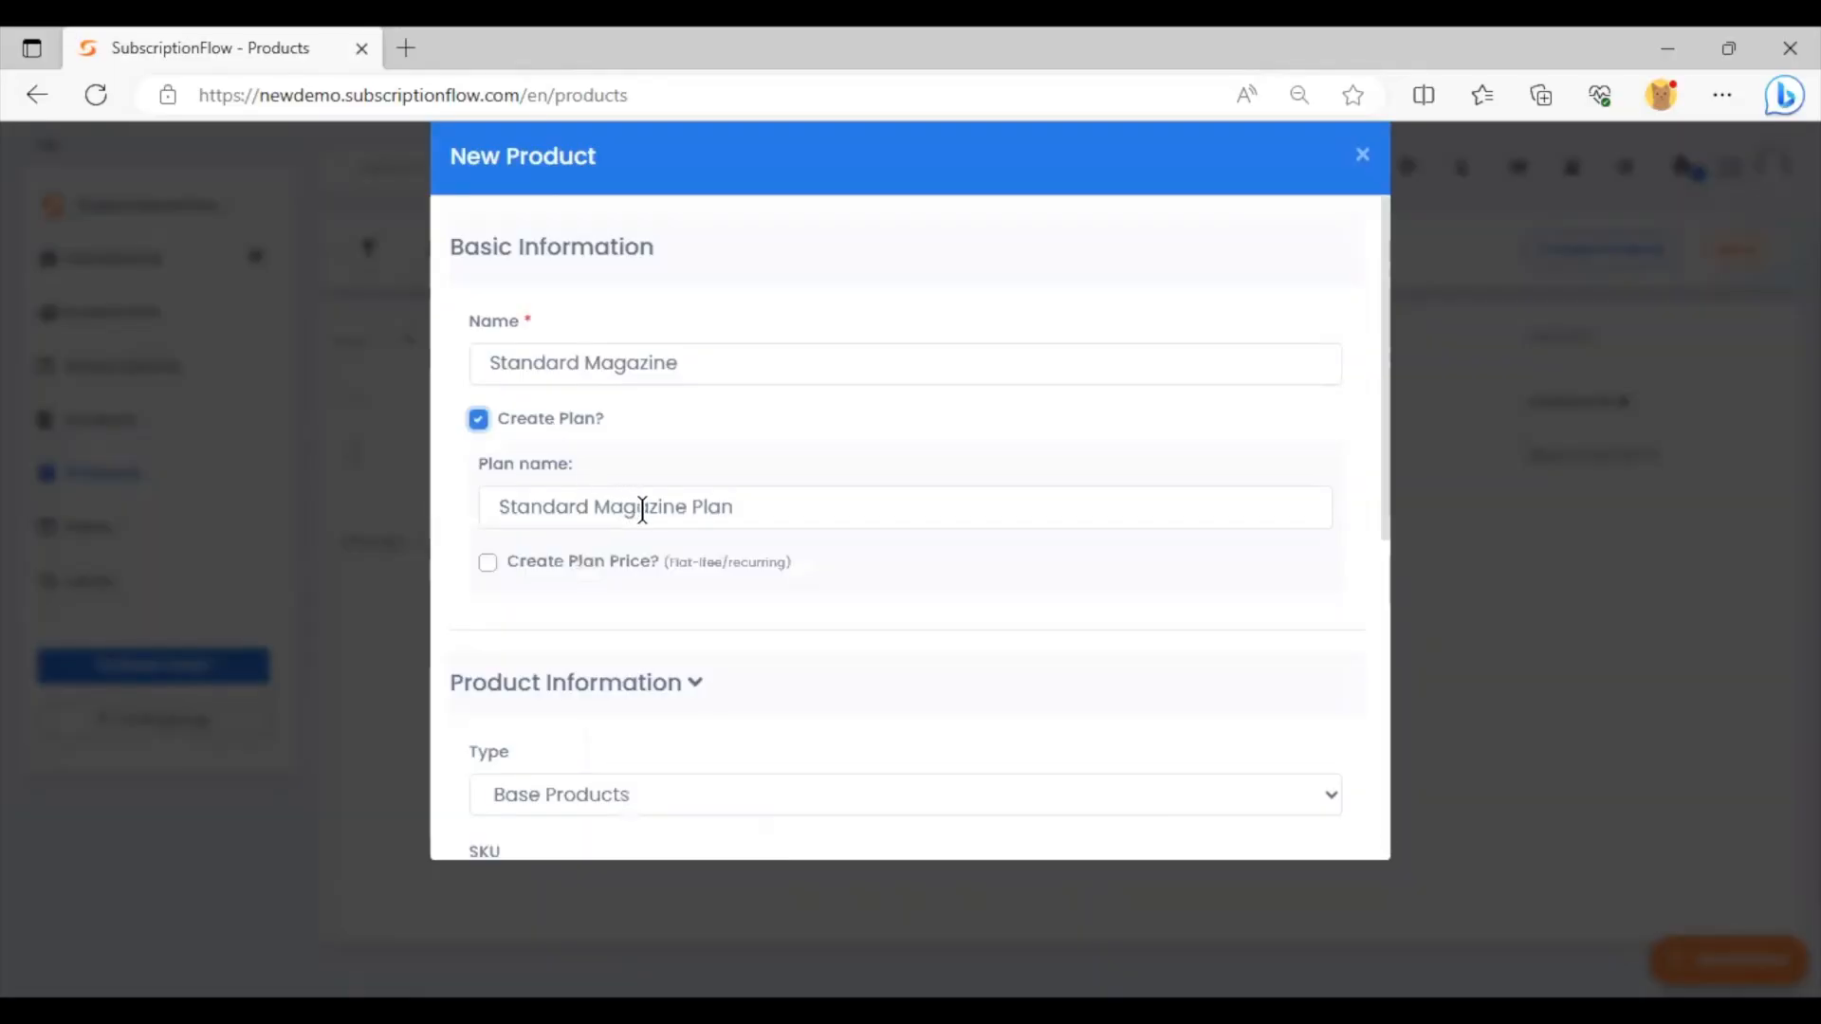
{"action": "triple_click", "coordinate": [643, 511]}
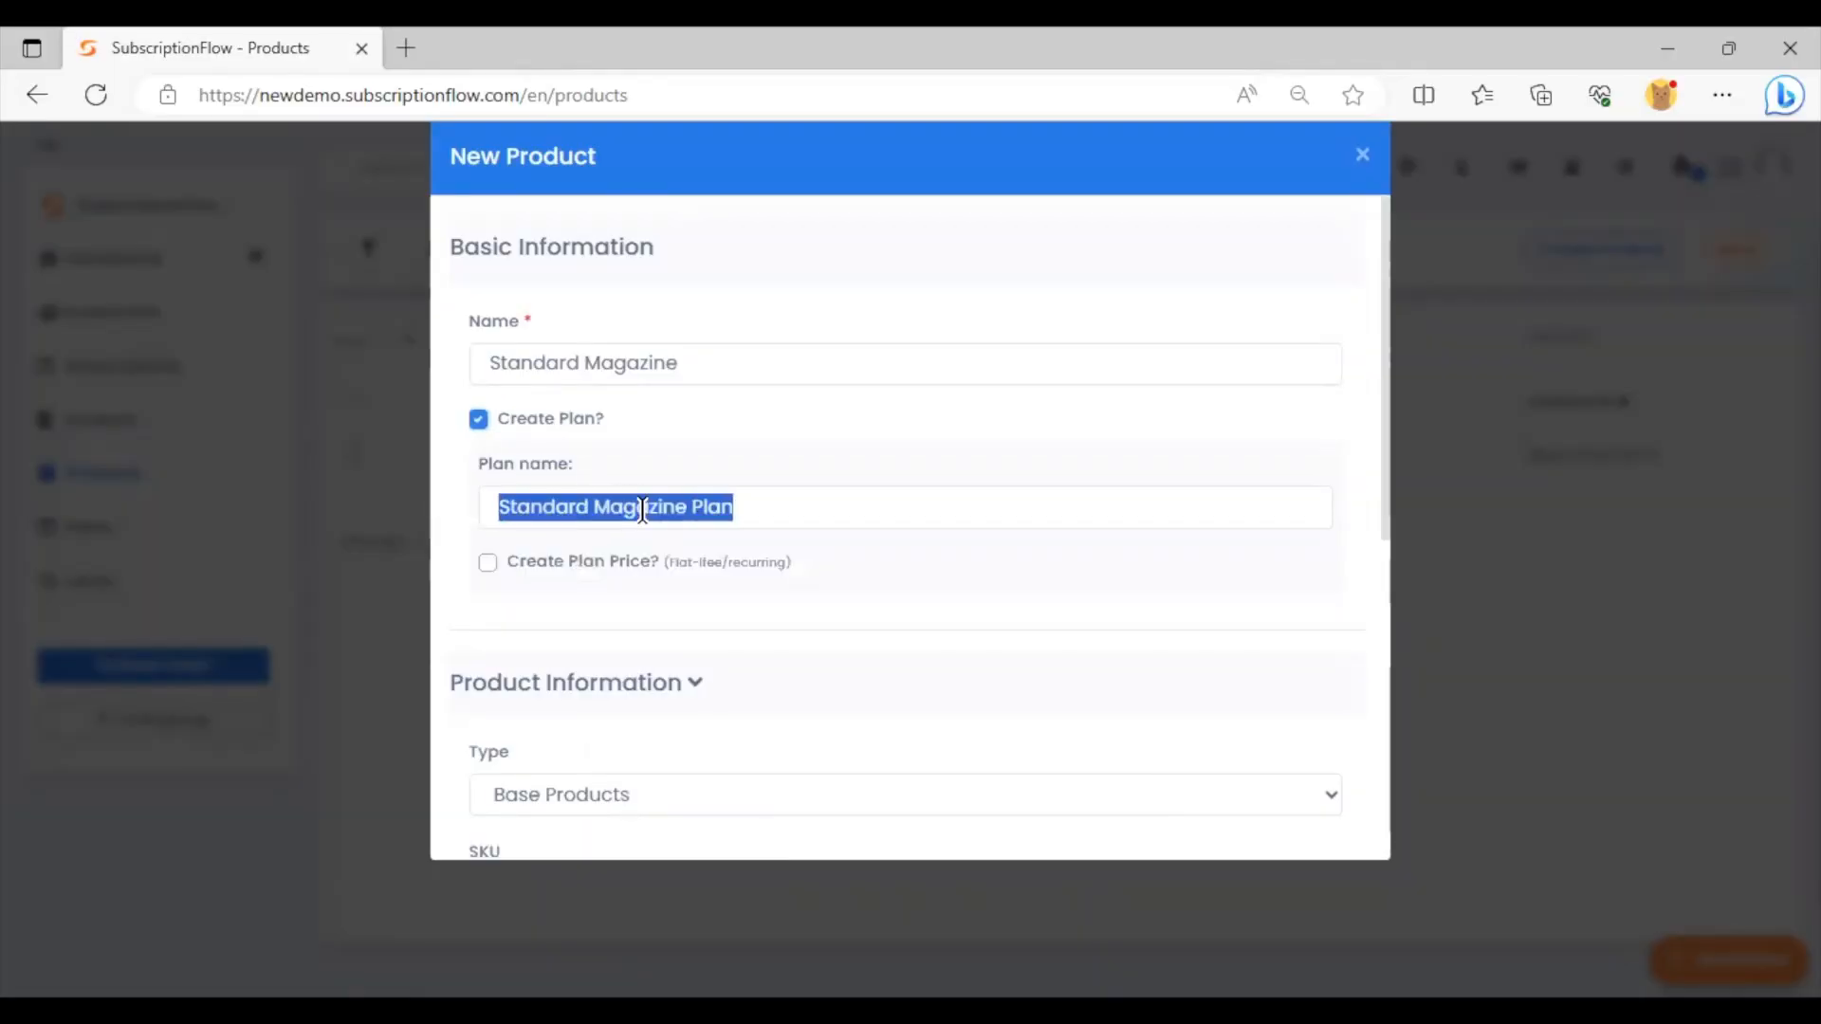
{"action": "type", "text": "Monthly"}
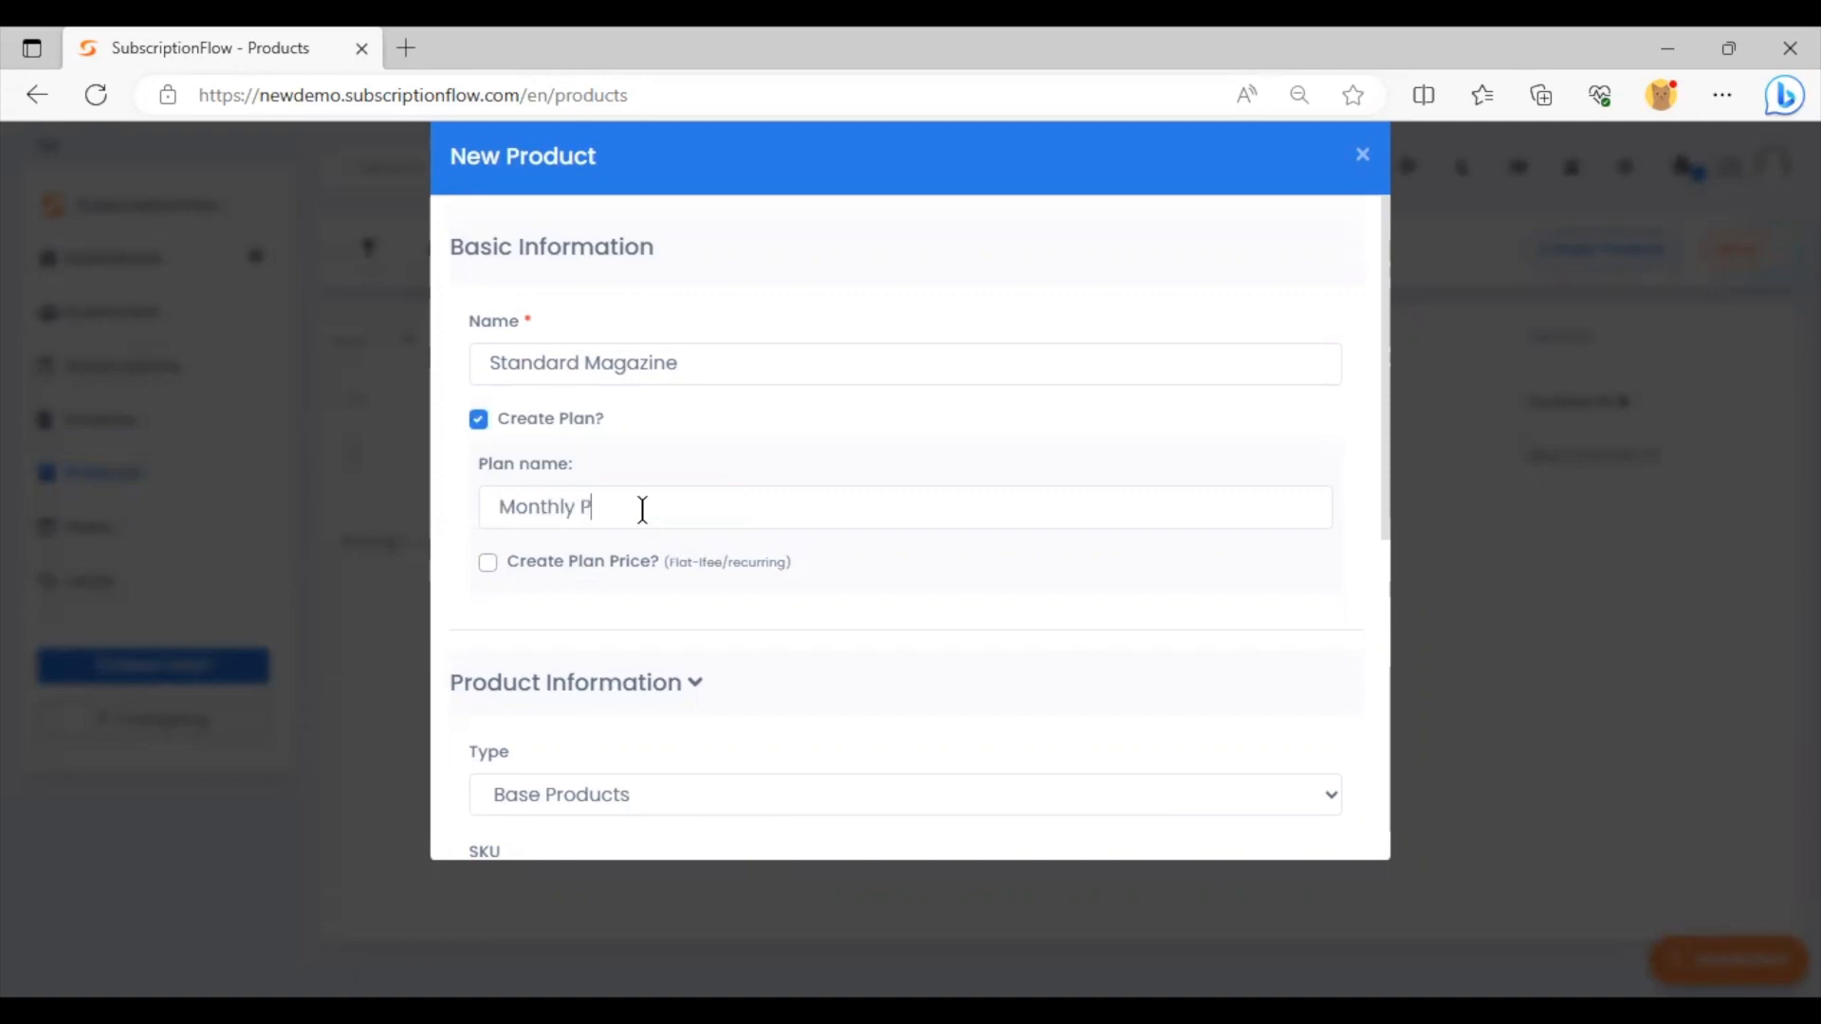
{"action": "left_click", "coordinate": [488, 569]}
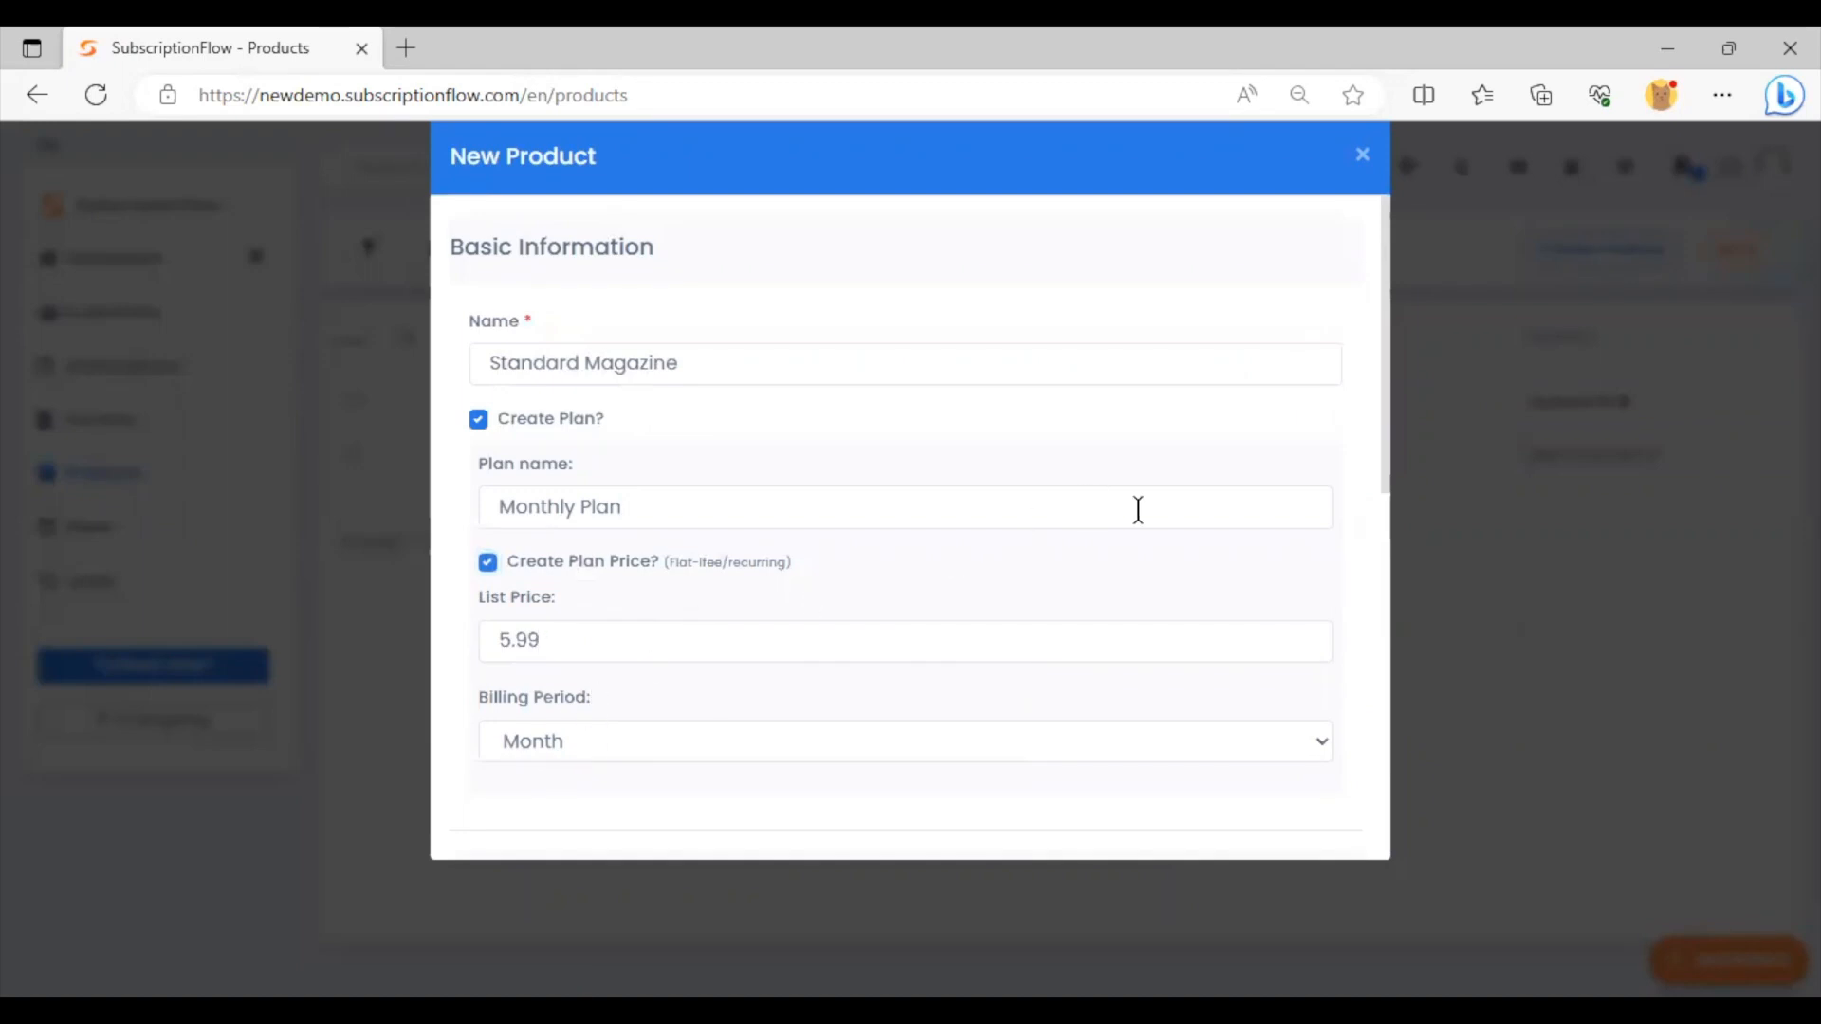
{"action": "scroll", "coordinate": [1157, 512], "scroll_direction": "down", "scroll_amount": 9}
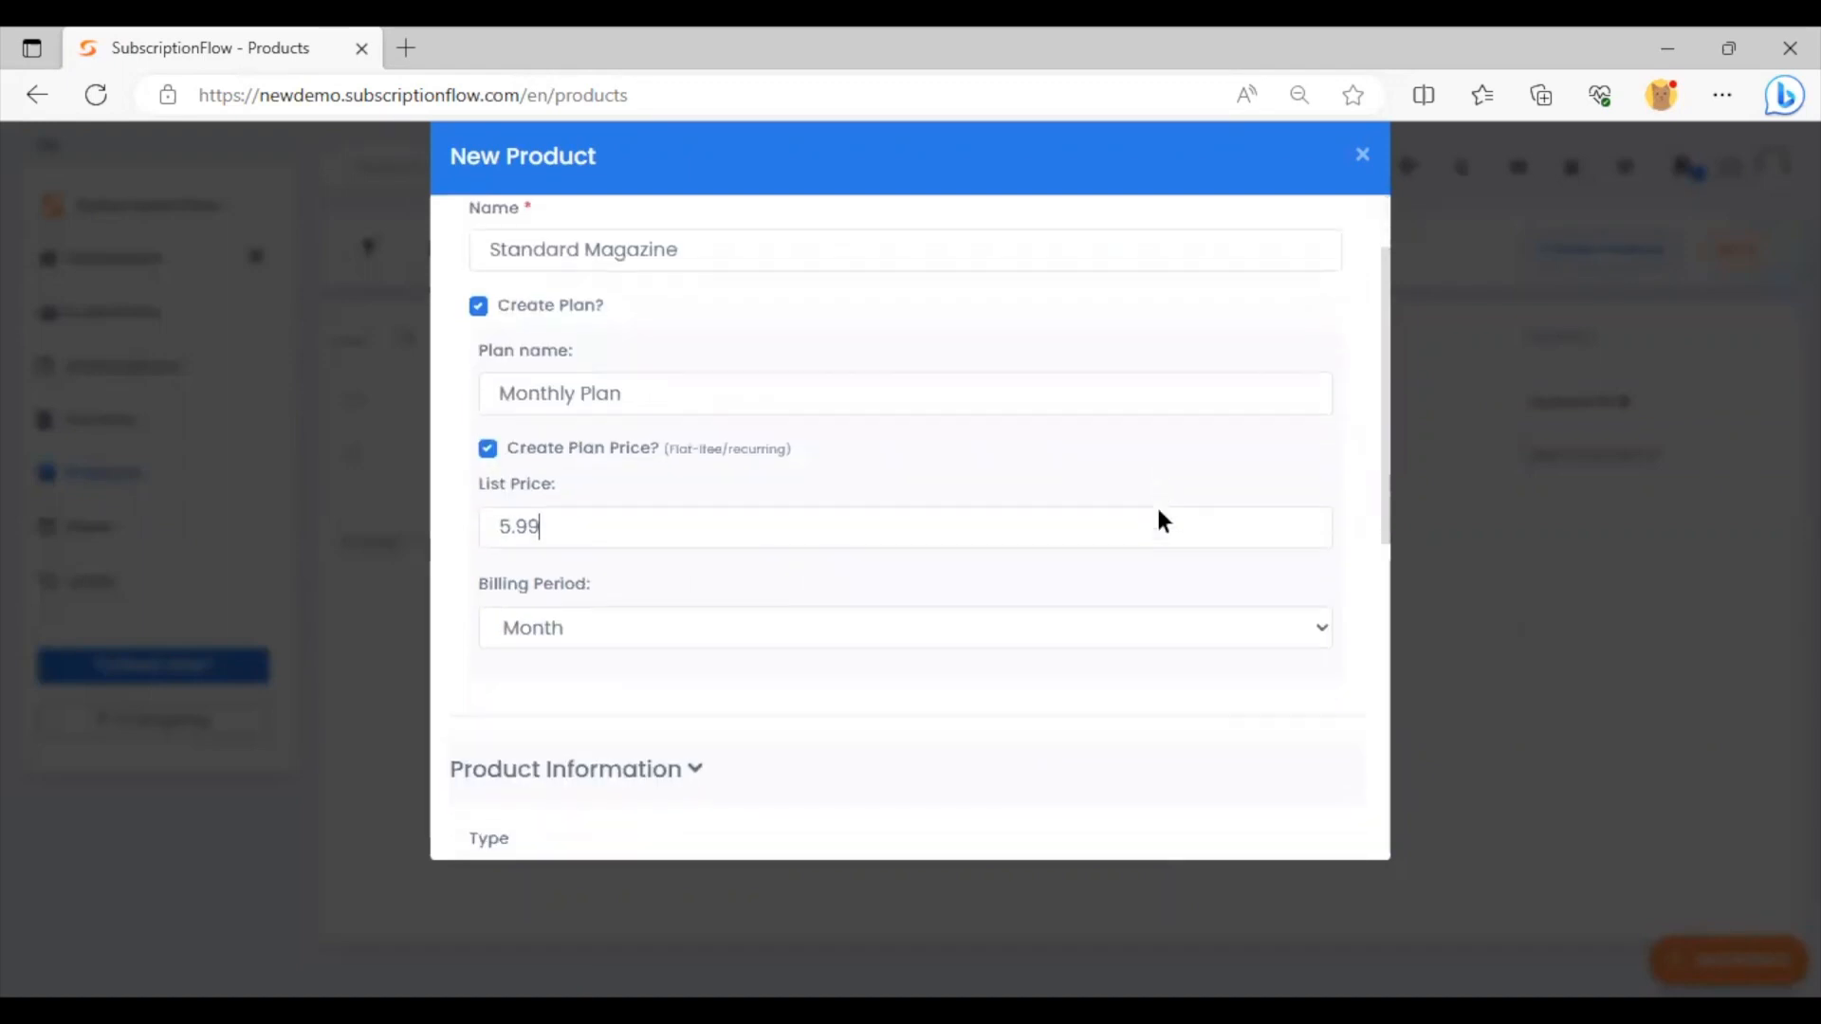
{"action": "left_click", "coordinate": [1203, 811]}
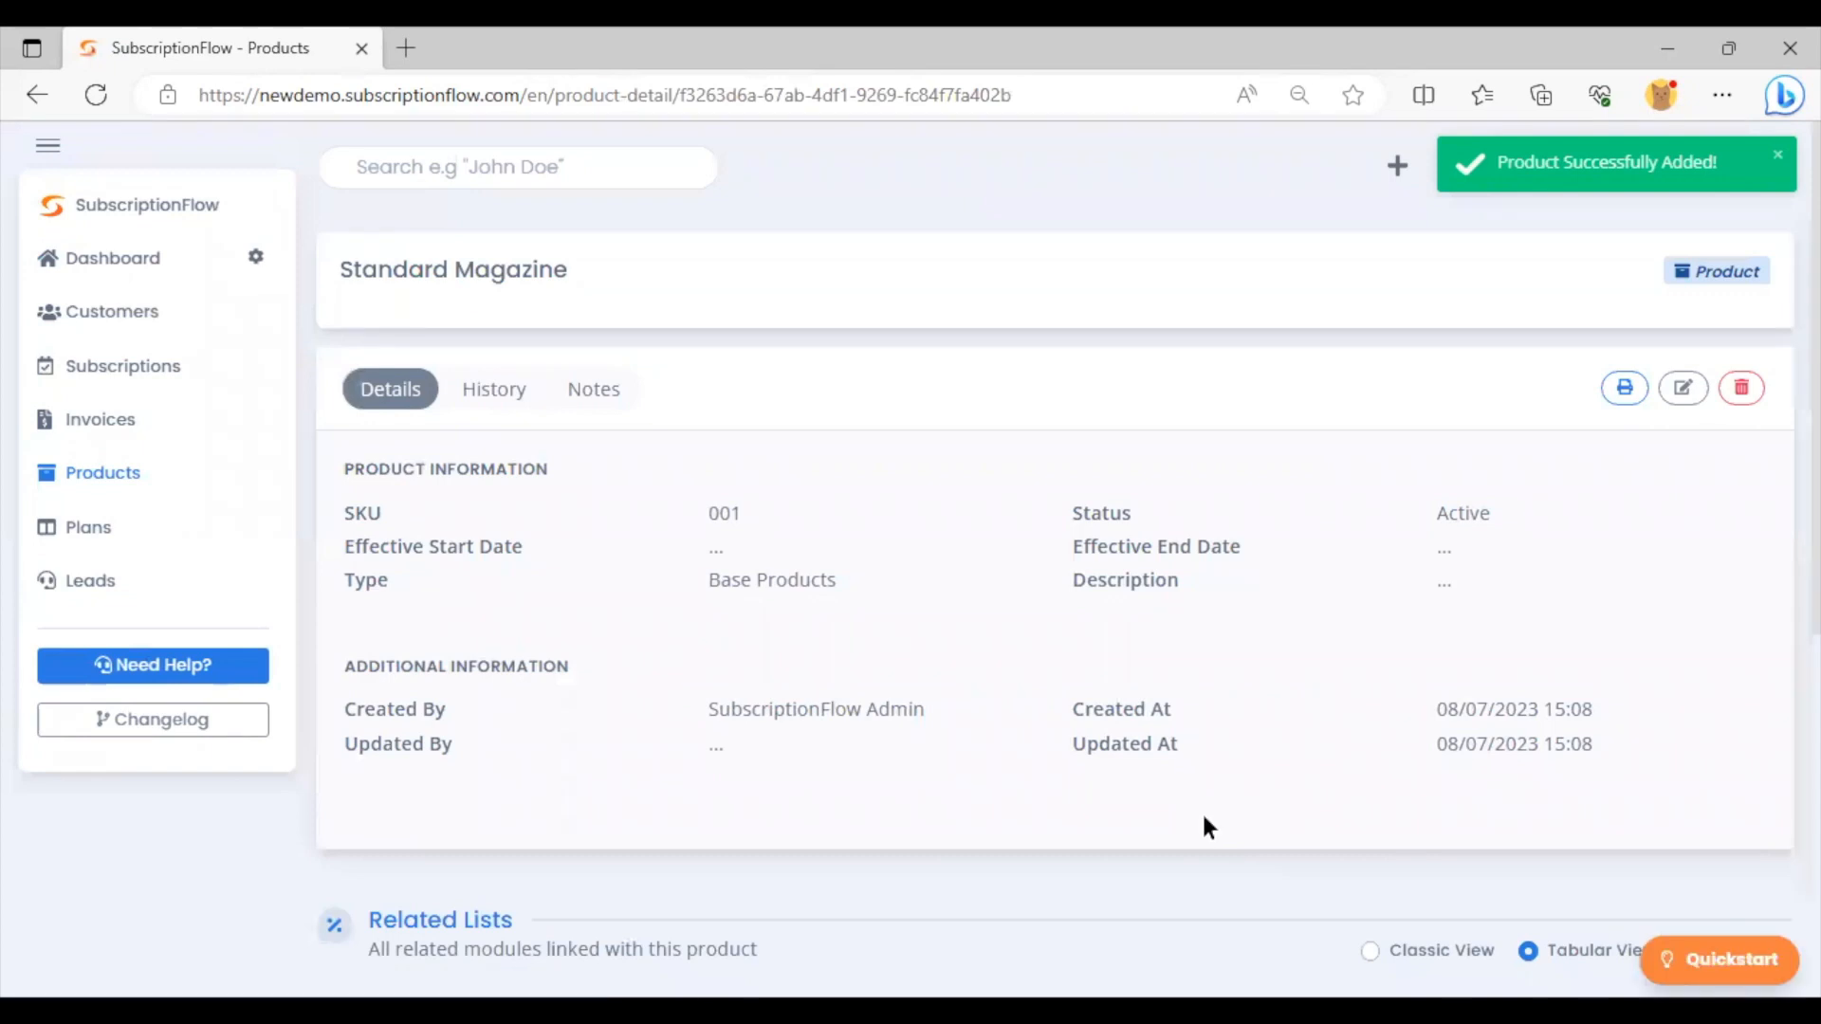
Review the Standard Magazine product's history, notes, details and related plan
{"action": "left_click", "coordinate": [502, 393]}
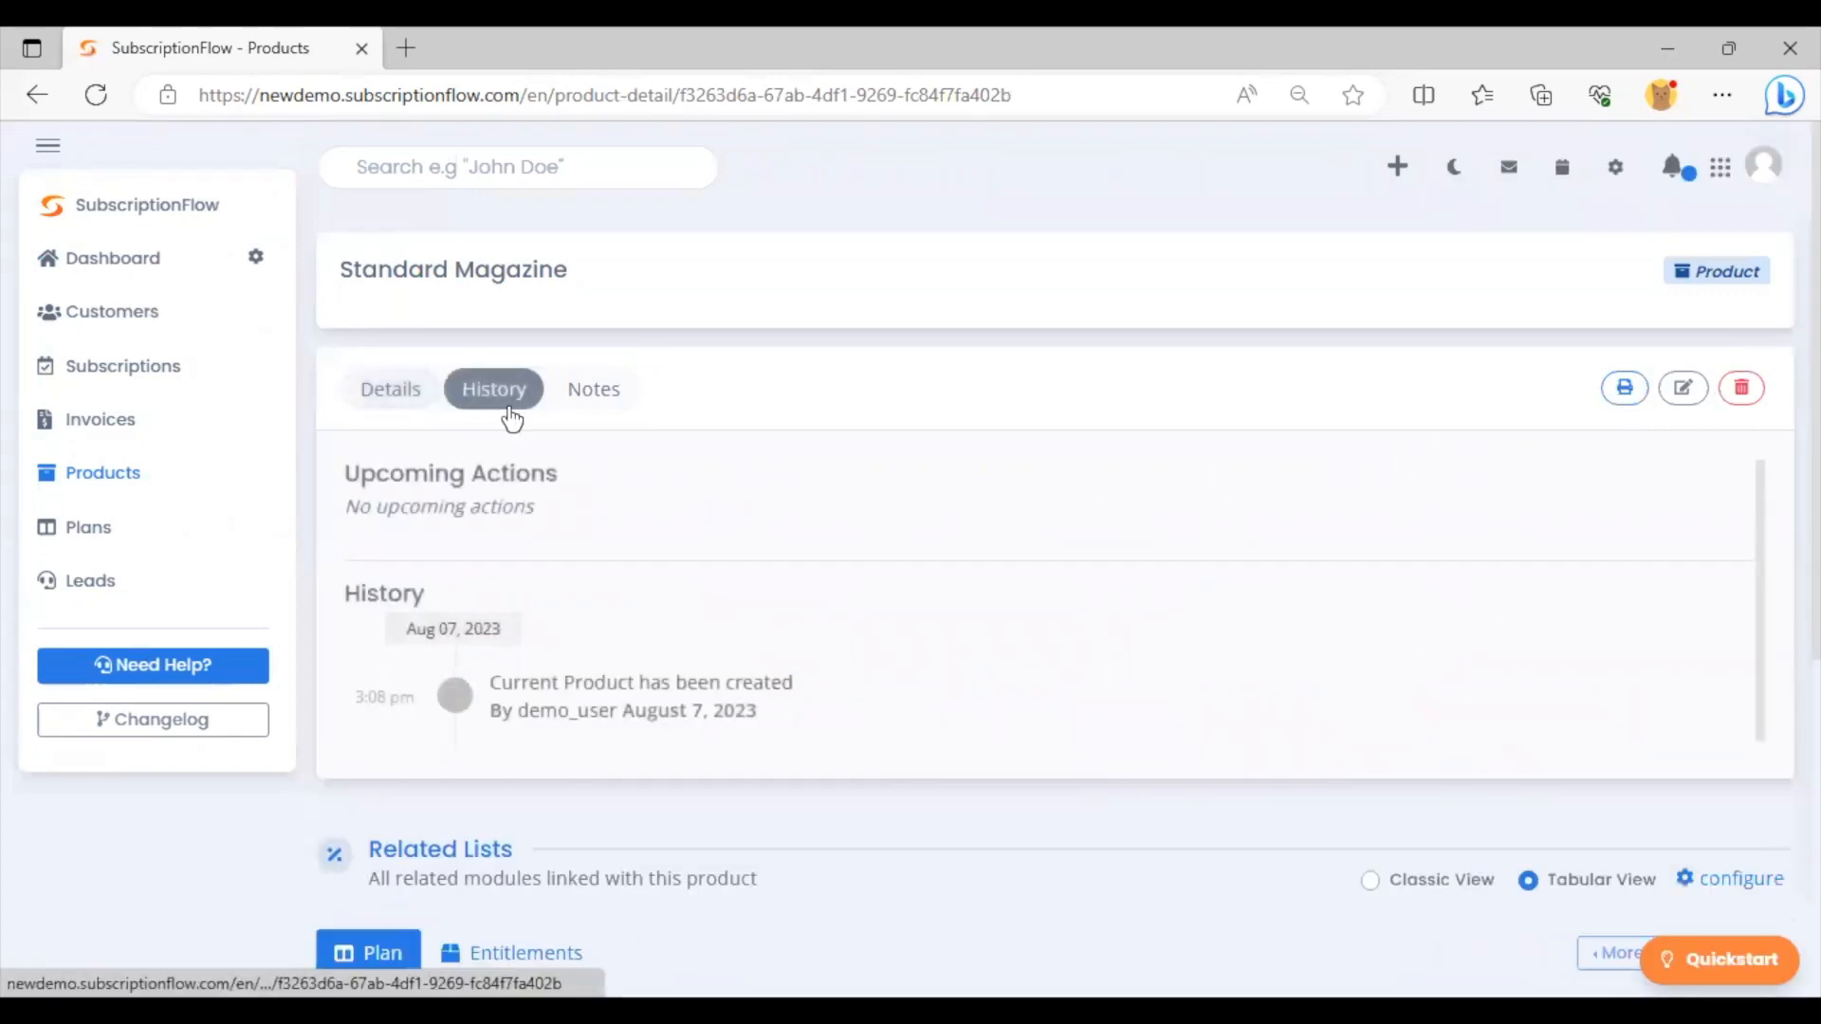
{"action": "left_click", "coordinate": [592, 397]}
{"action": "left_click", "coordinate": [370, 413]}
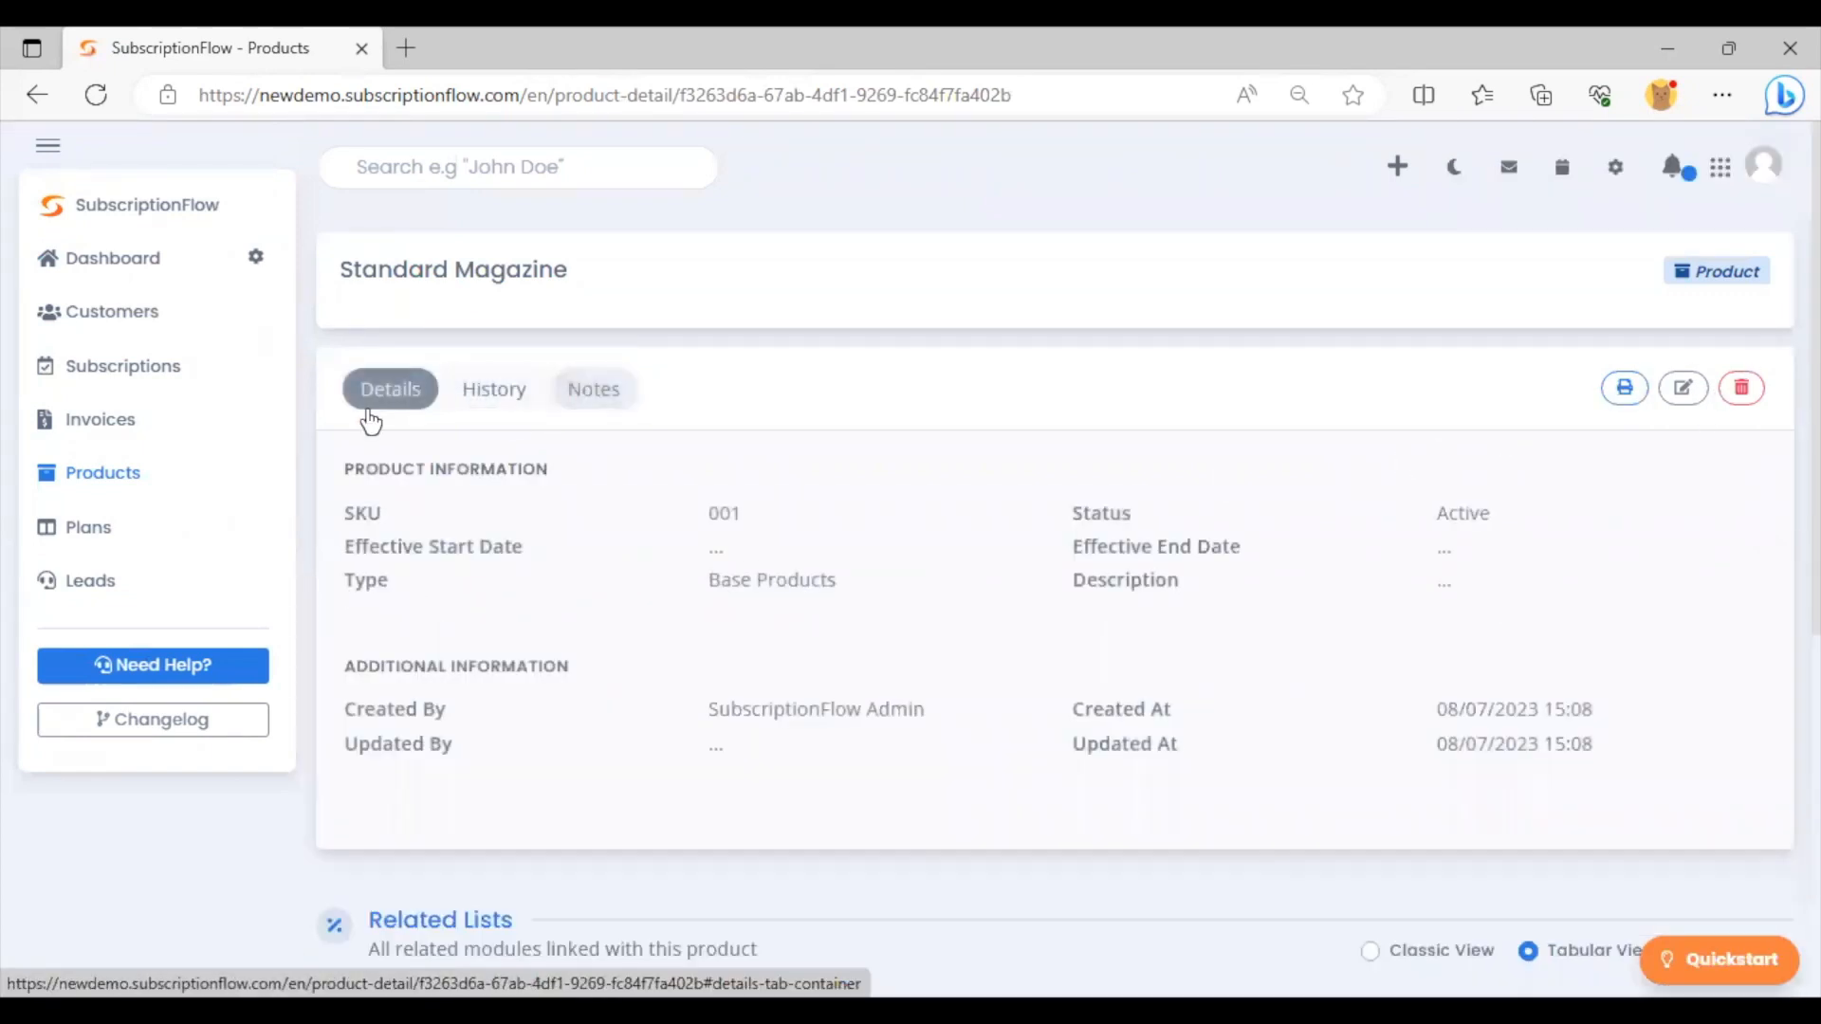
{"action": "scroll", "coordinate": [370, 418], "scroll_direction": "down", "scroll_amount": 5}
{"action": "scroll", "coordinate": [1067, 613], "scroll_direction": "down", "scroll_amount": 1}
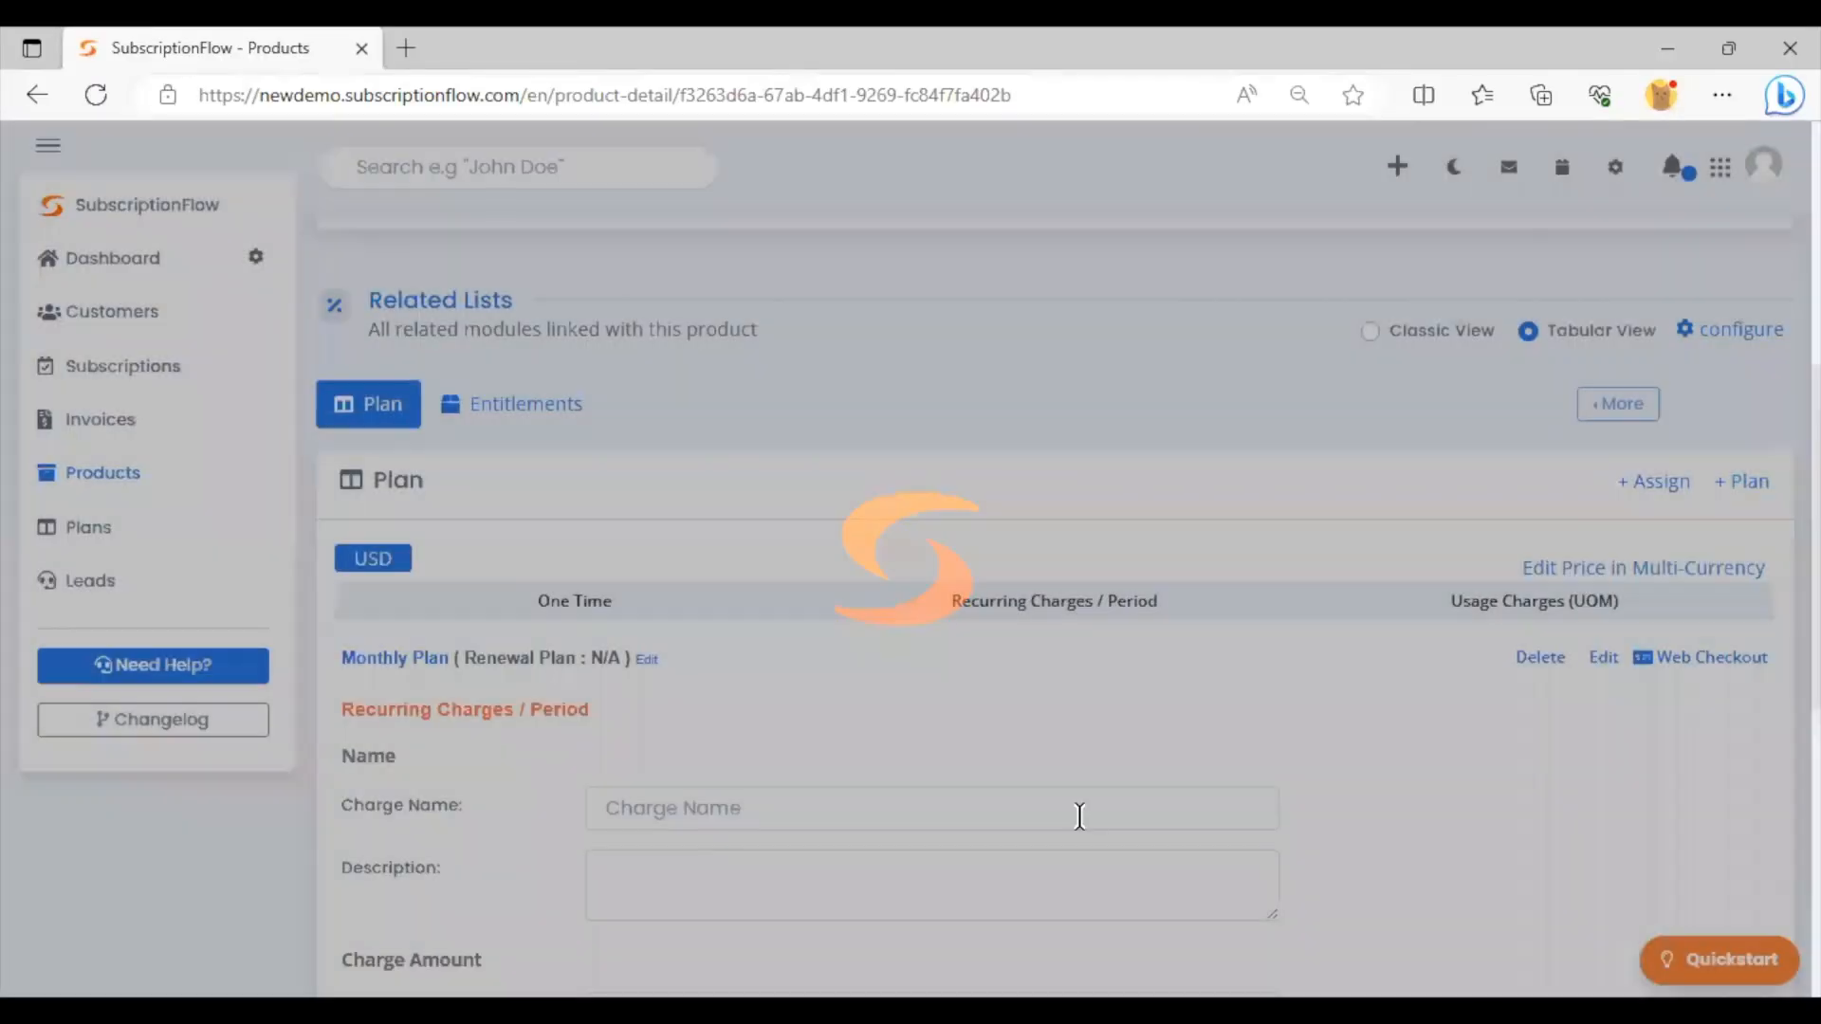
Examine the charge model options for a new recurring charge on the Monthly Plan
{"action": "scroll", "coordinate": [1079, 817], "scroll_direction": "down", "scroll_amount": 4}
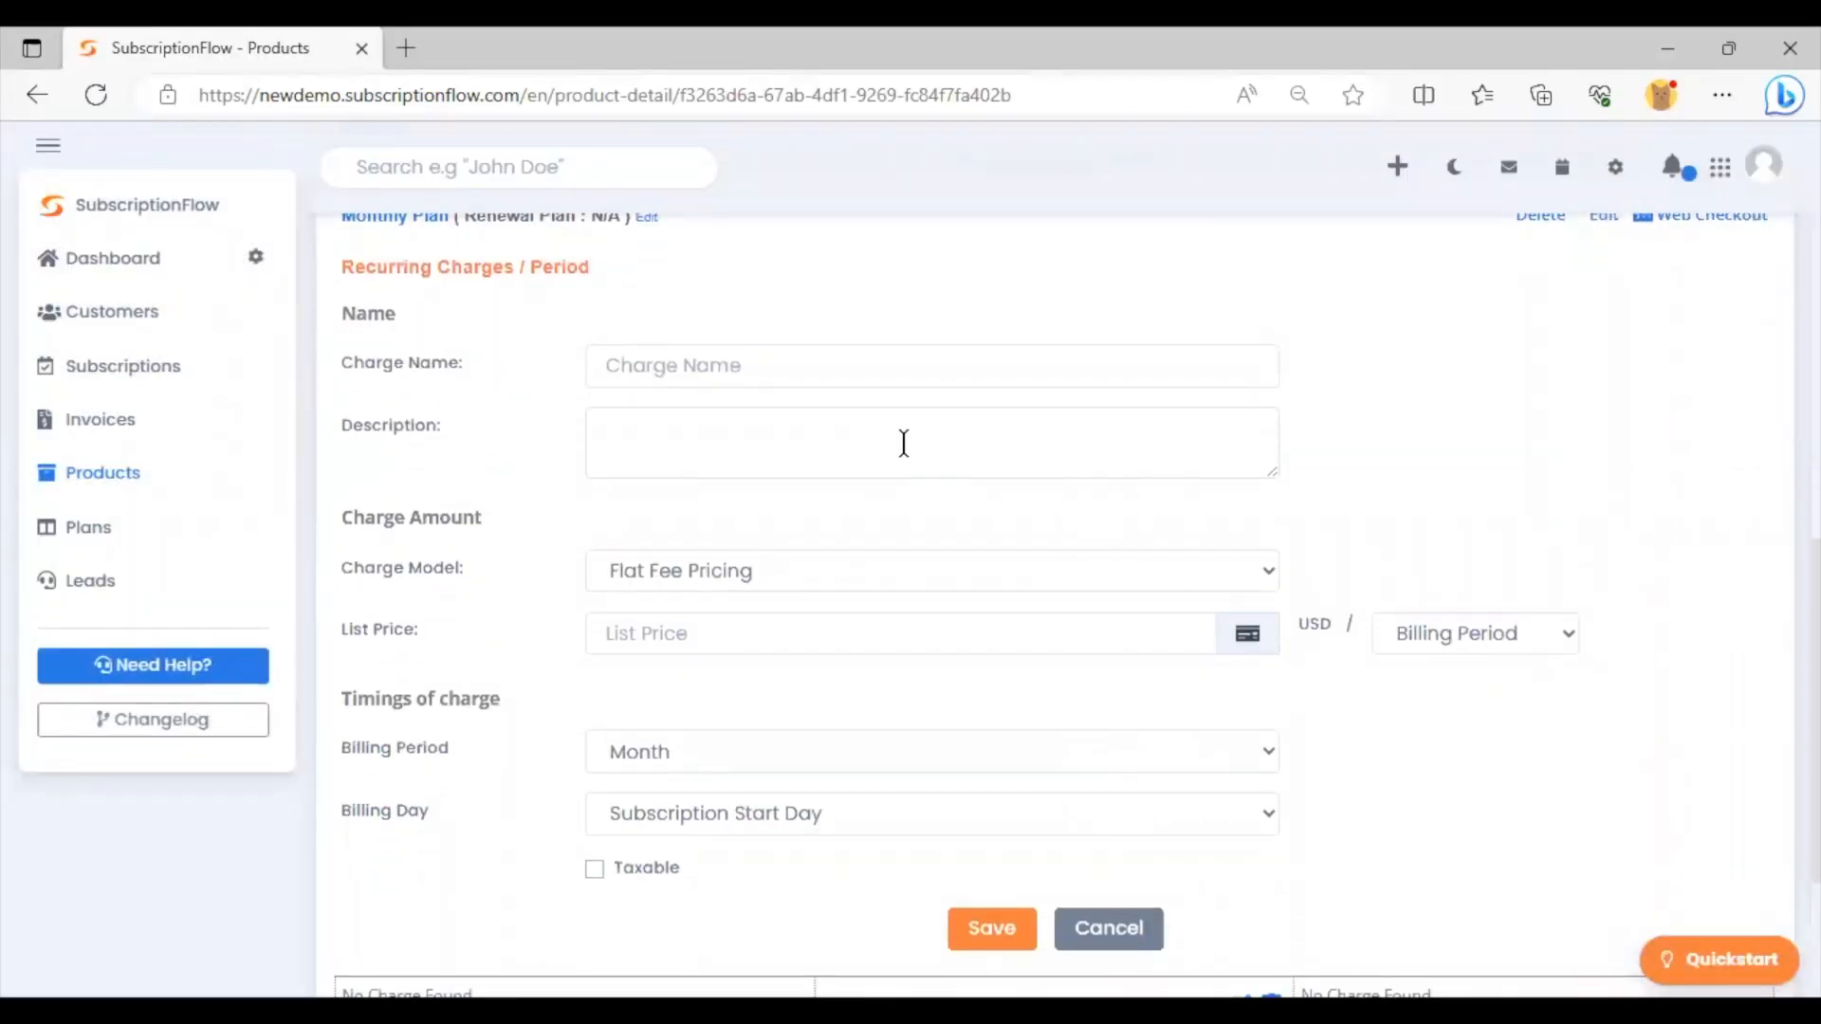
{"action": "left_click", "coordinate": [885, 574]}
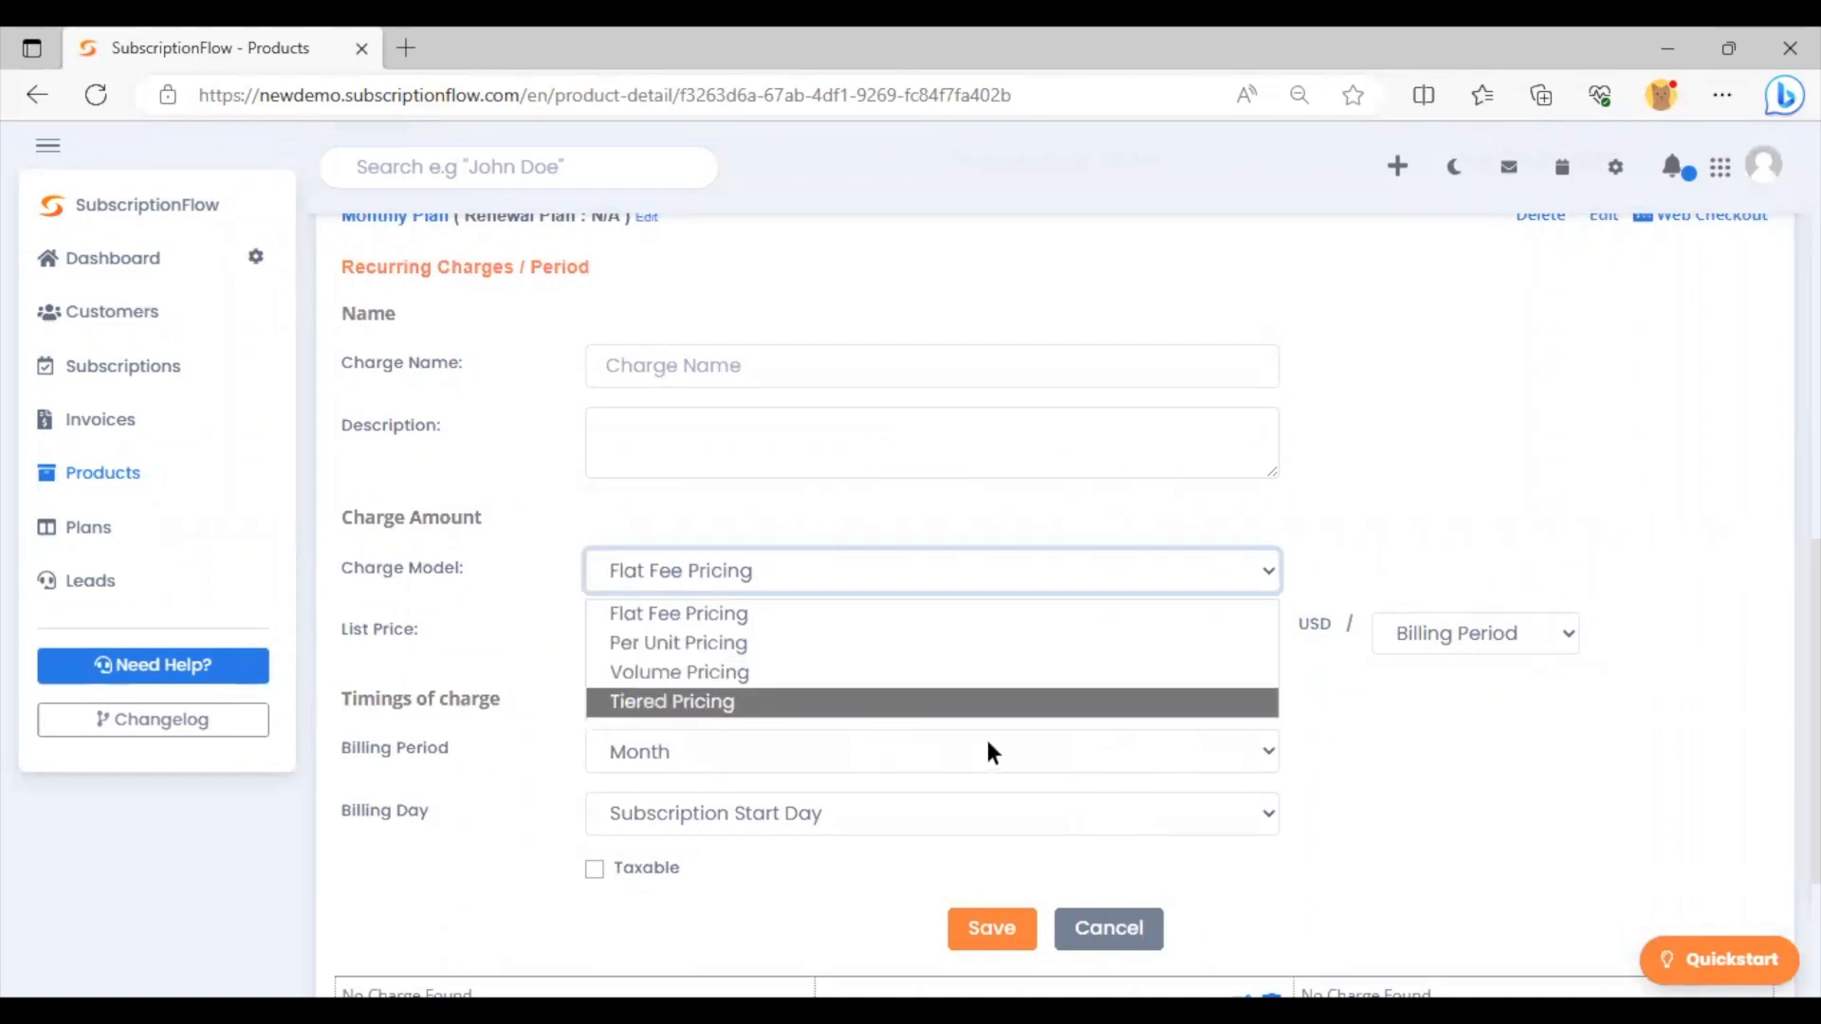
{"action": "left_click", "coordinate": [1203, 569]}
Mark the new recurring charge as taxable and check its tax mode and tax code options
{"action": "scroll", "coordinate": [1121, 597], "scroll_direction": "down", "scroll_amount": 2}
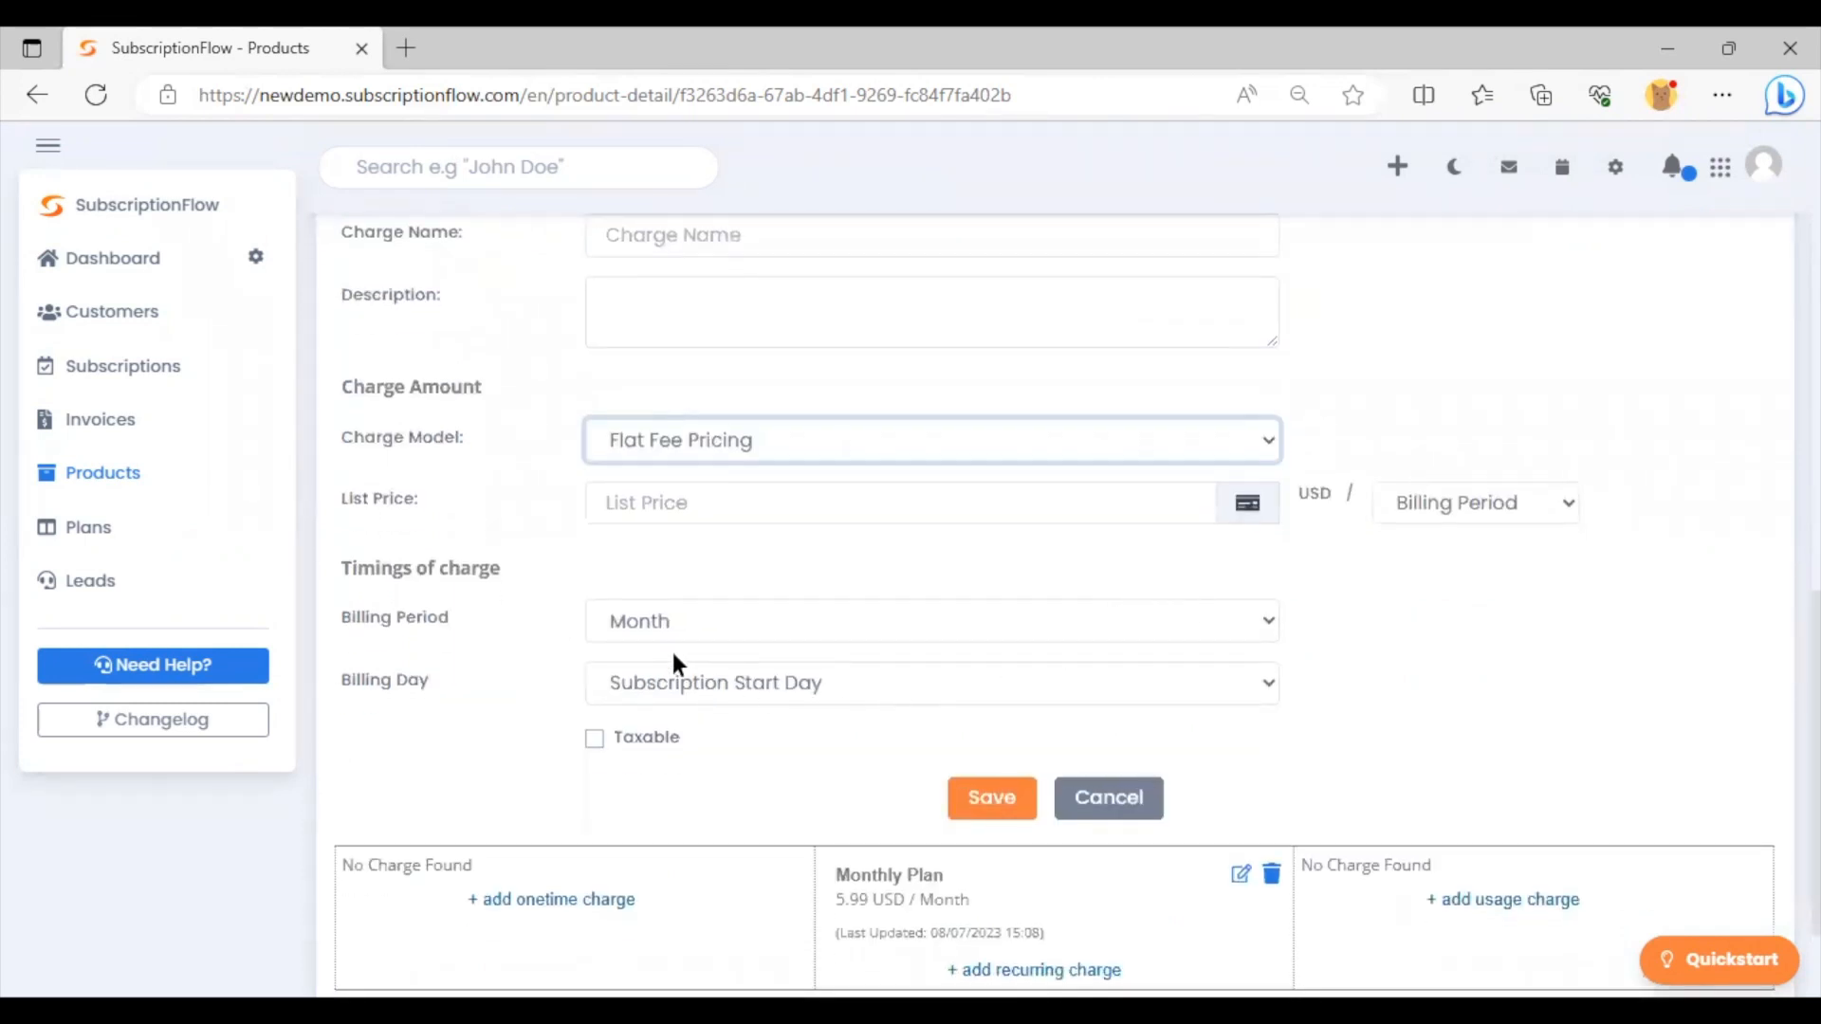
{"action": "left_click", "coordinate": [640, 737]}
{"action": "scroll", "coordinate": [698, 663], "scroll_direction": "down", "scroll_amount": 2}
{"action": "left_click", "coordinate": [698, 663]}
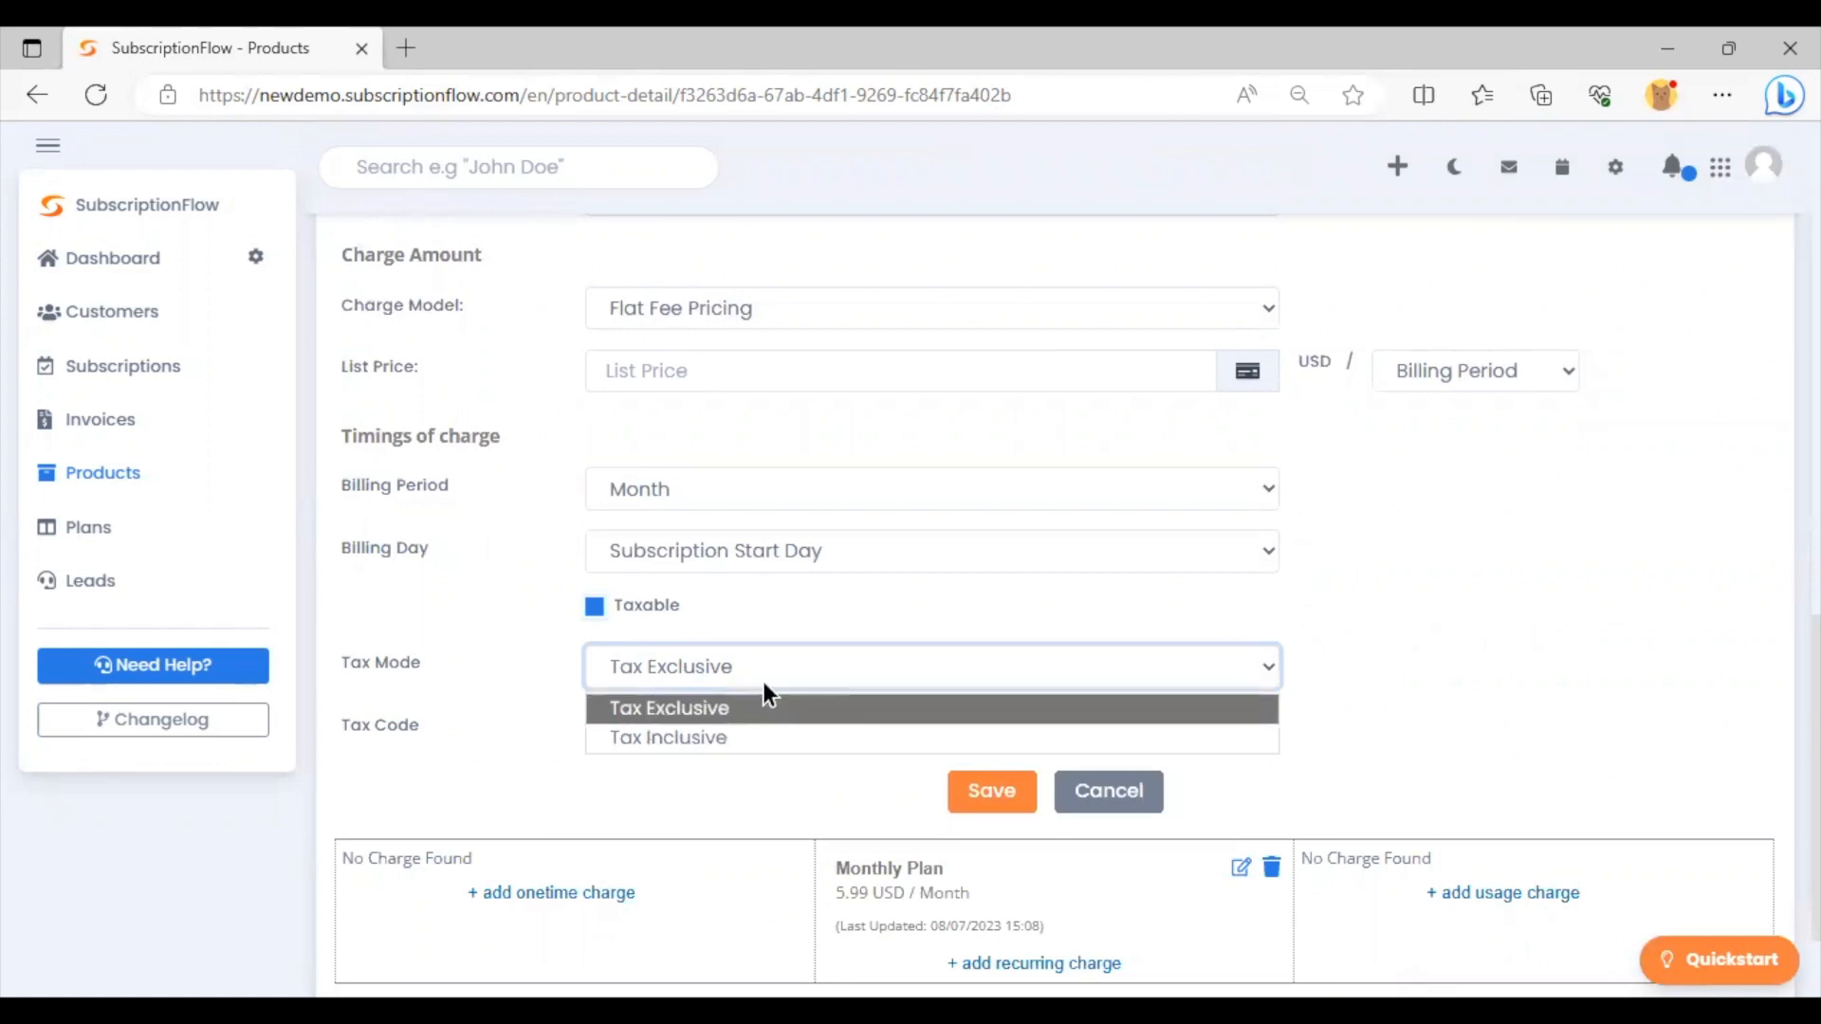
{"action": "left_click", "coordinate": [713, 752]}
{"action": "scroll", "coordinate": [739, 752], "scroll_direction": "down", "scroll_amount": 2}
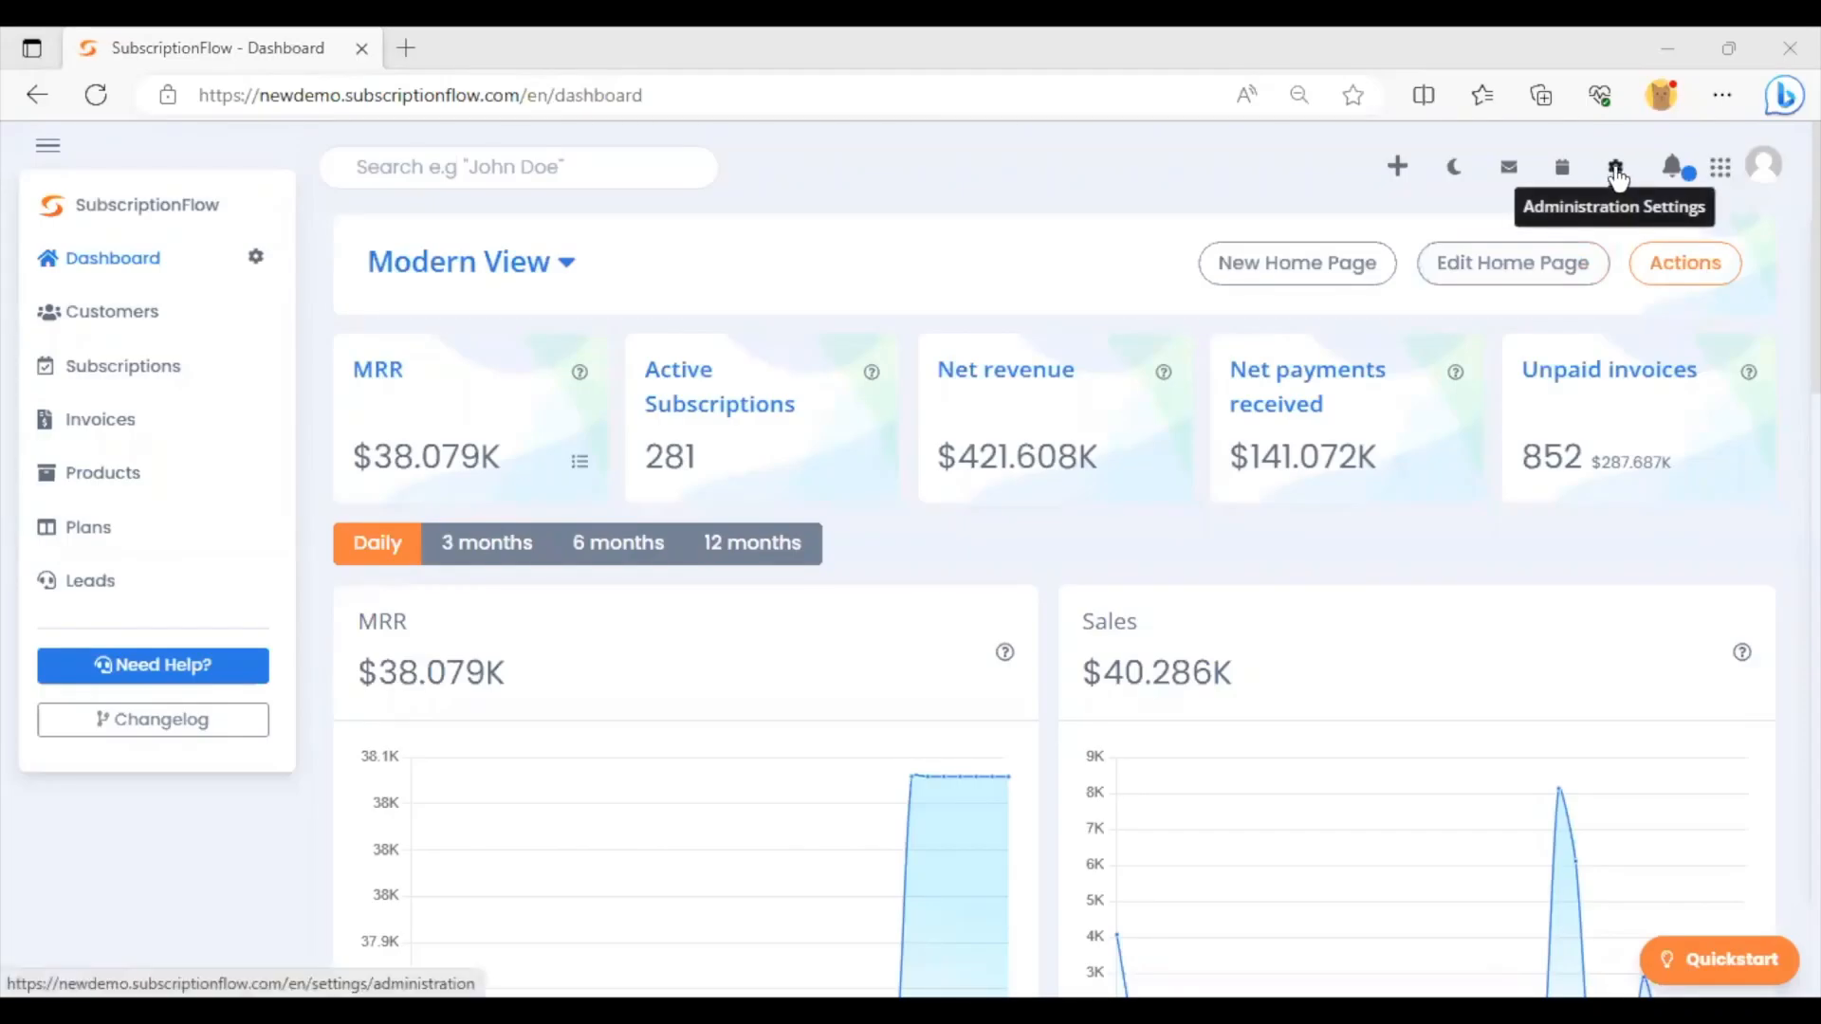
Open the tax settings and start a new tax group, entering "Servic" as the text for its name
{"action": "left_click", "coordinate": [1617, 177]}
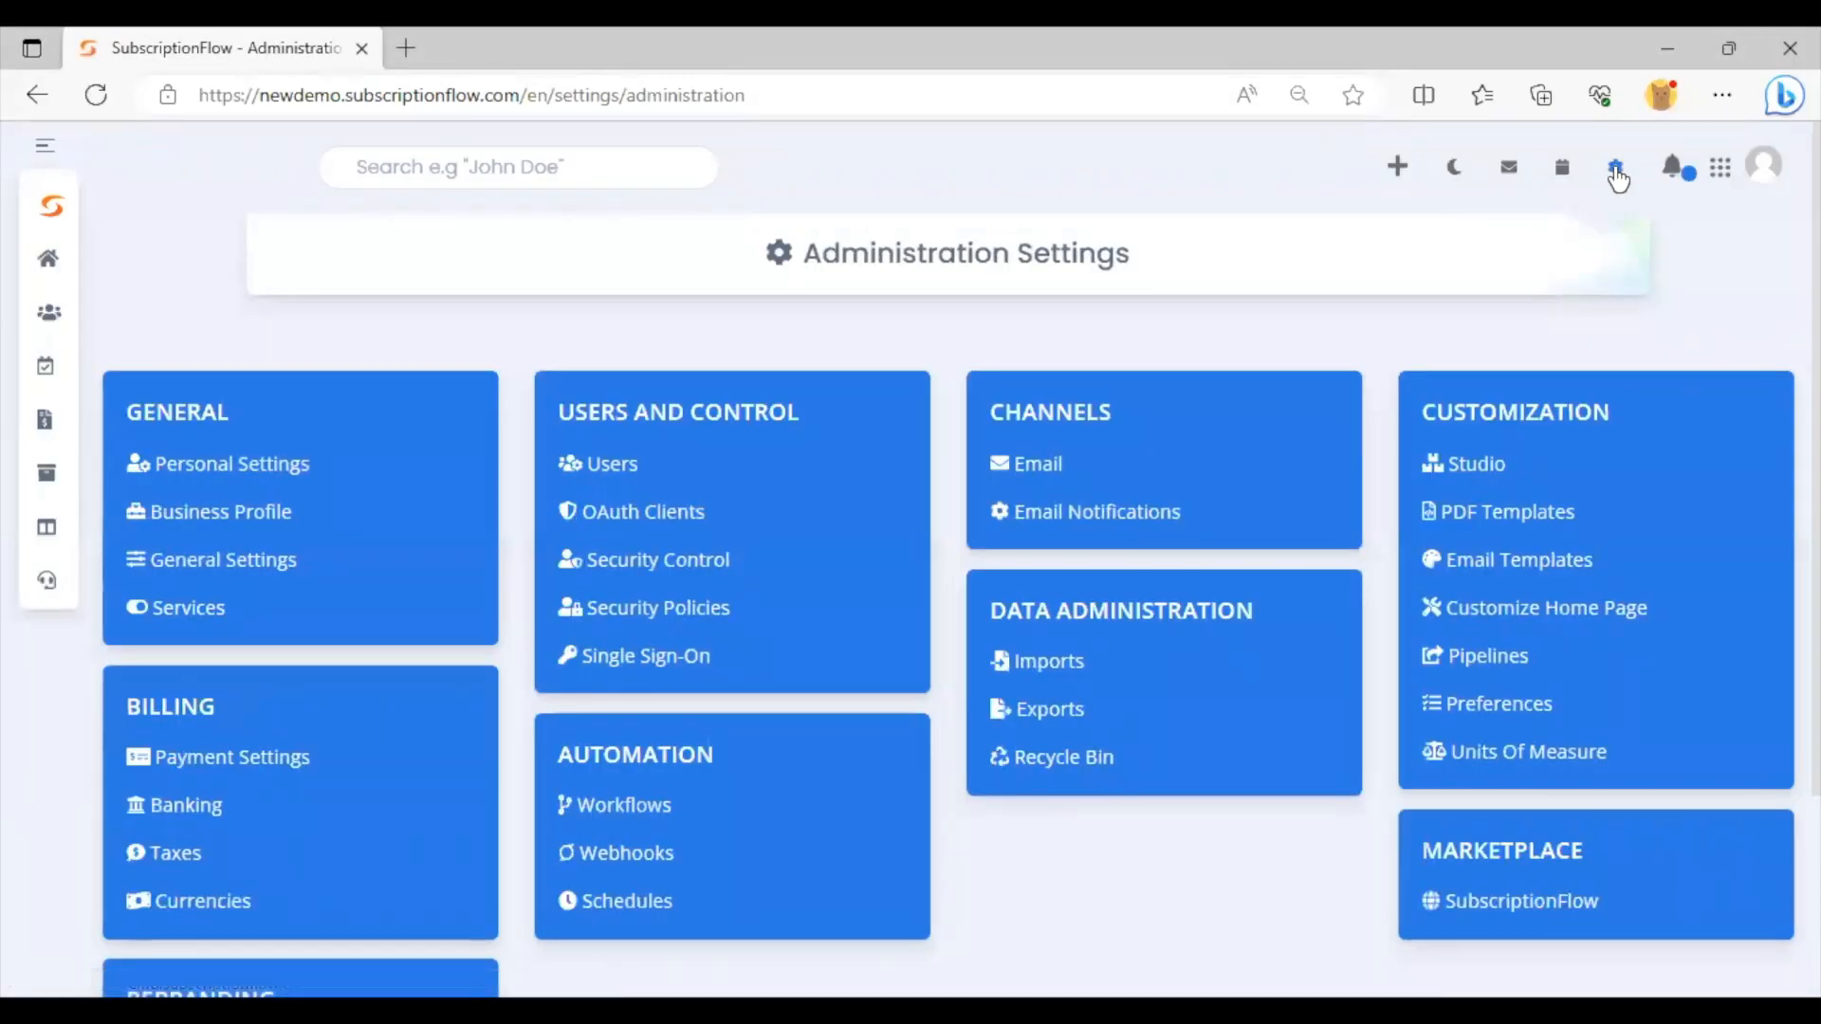
{"action": "left_click", "coordinate": [179, 853]}
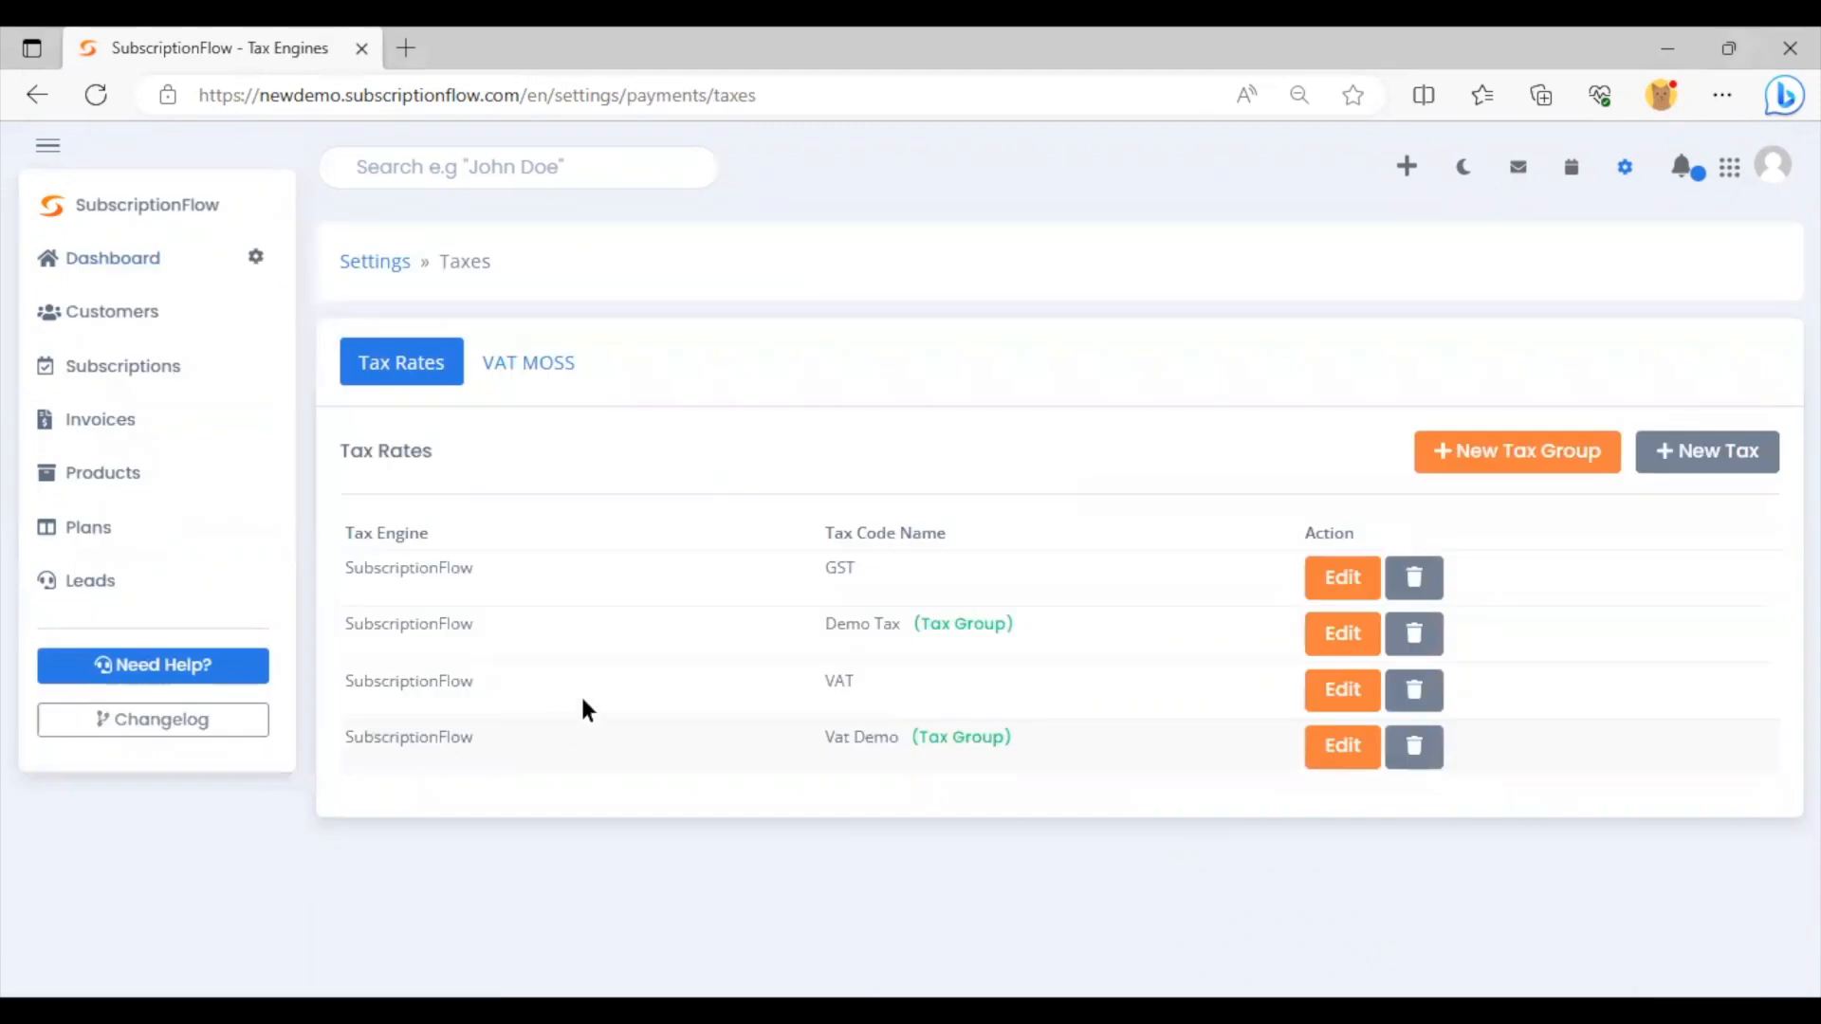
{"action": "left_click", "coordinate": [1453, 482]}
{"action": "type", "text": "Servic"}
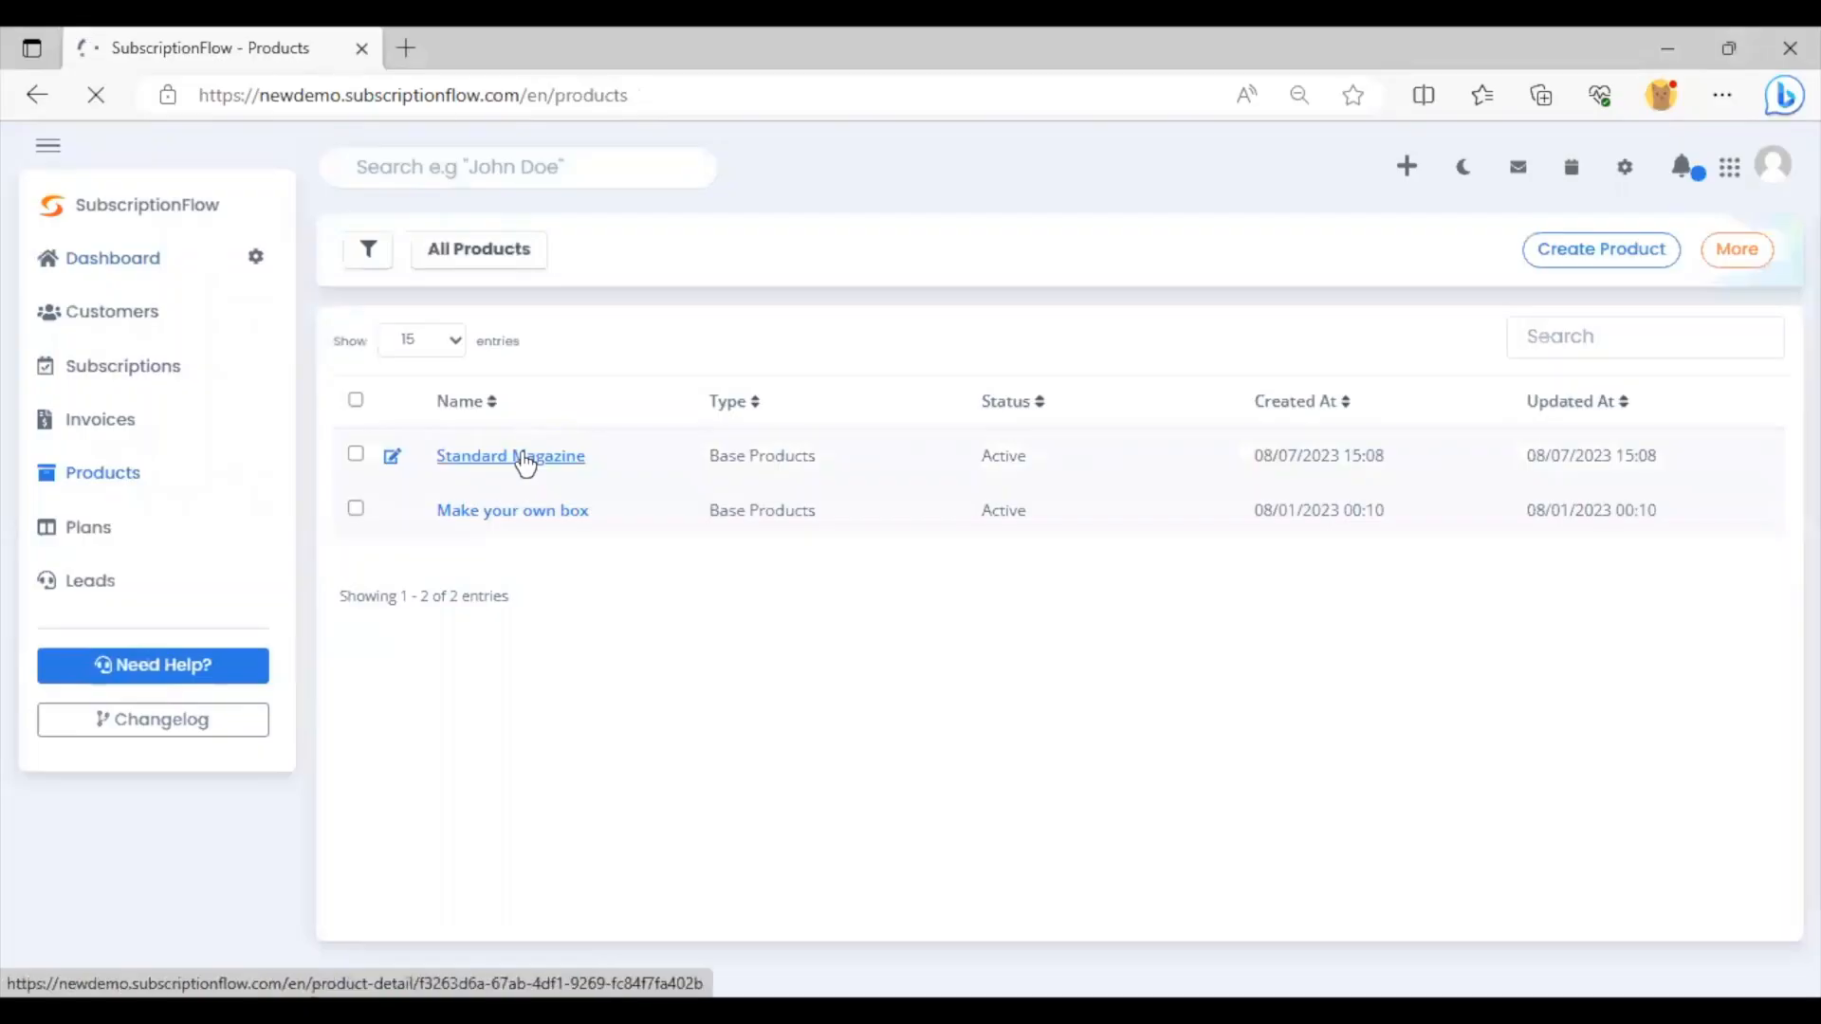
Open the Standard Magazine product and copy the web checkout URL of its Monthly Plan
{"action": "left_click", "coordinate": [520, 455]}
{"action": "scroll", "coordinate": [1055, 588], "scroll_direction": "down", "scroll_amount": 3}
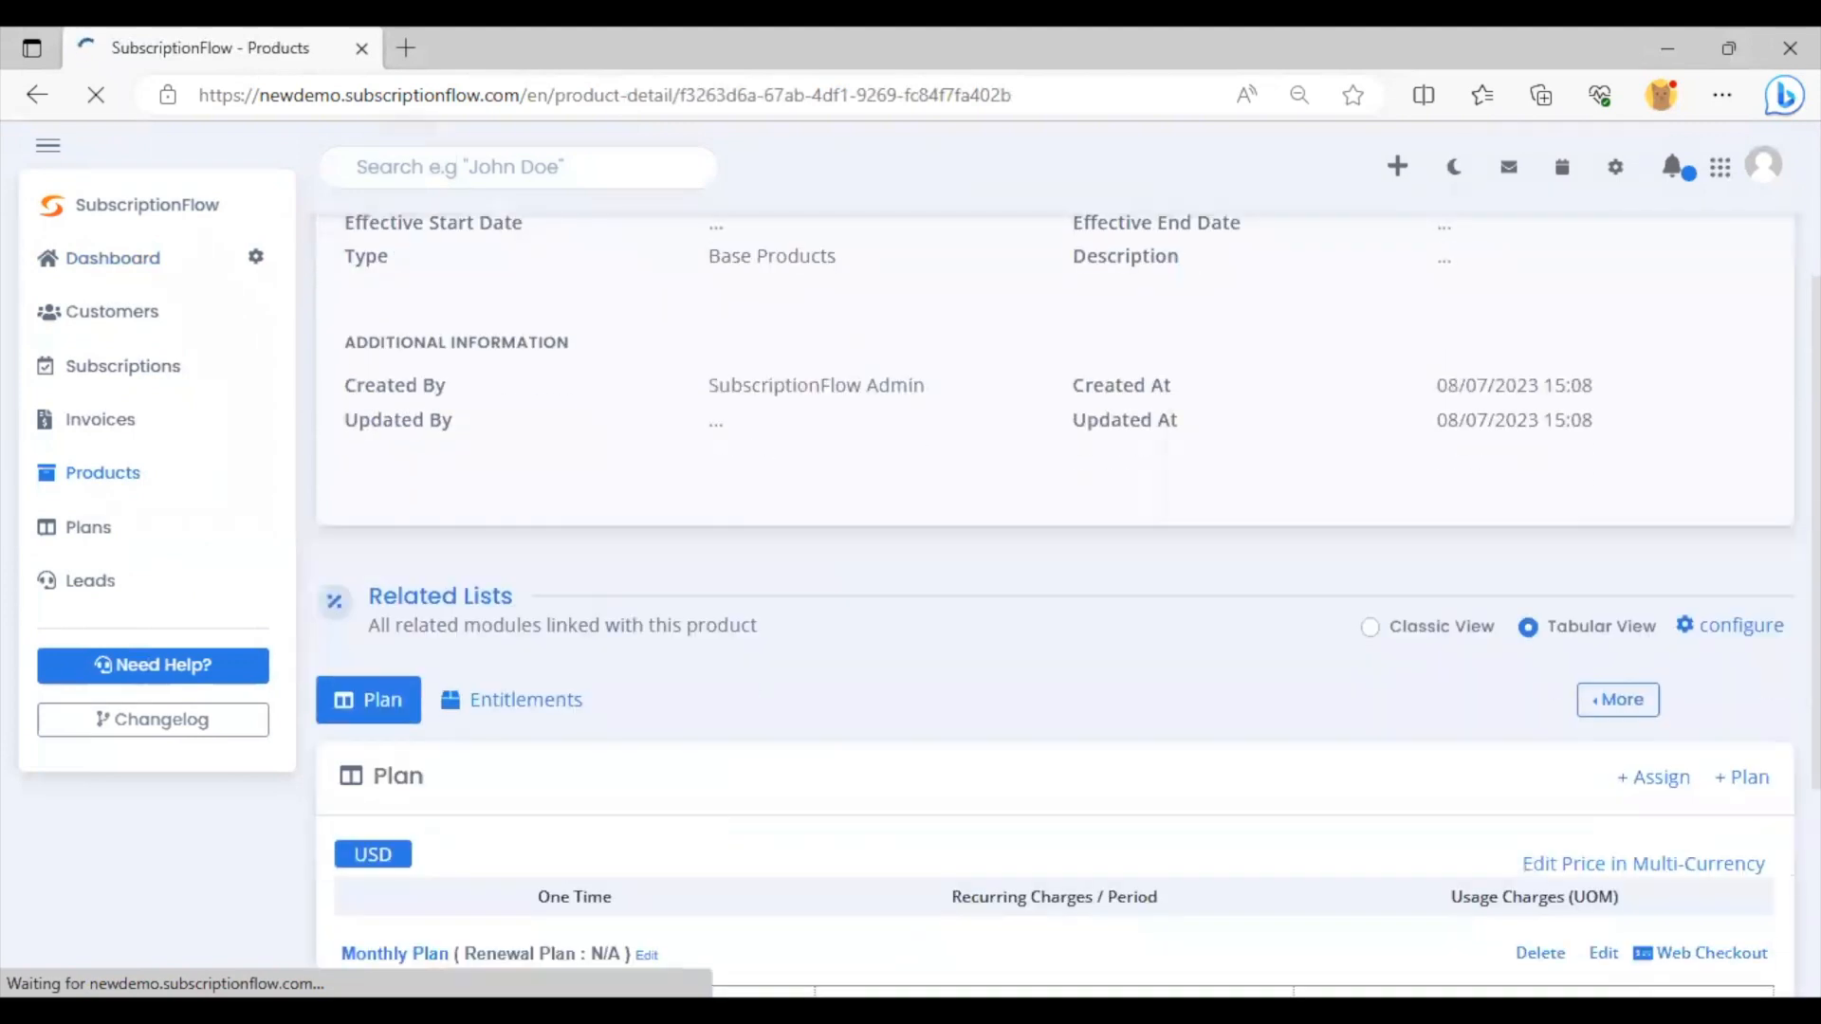
{"action": "scroll", "coordinate": [1054, 588], "scroll_direction": "down", "scroll_amount": 3}
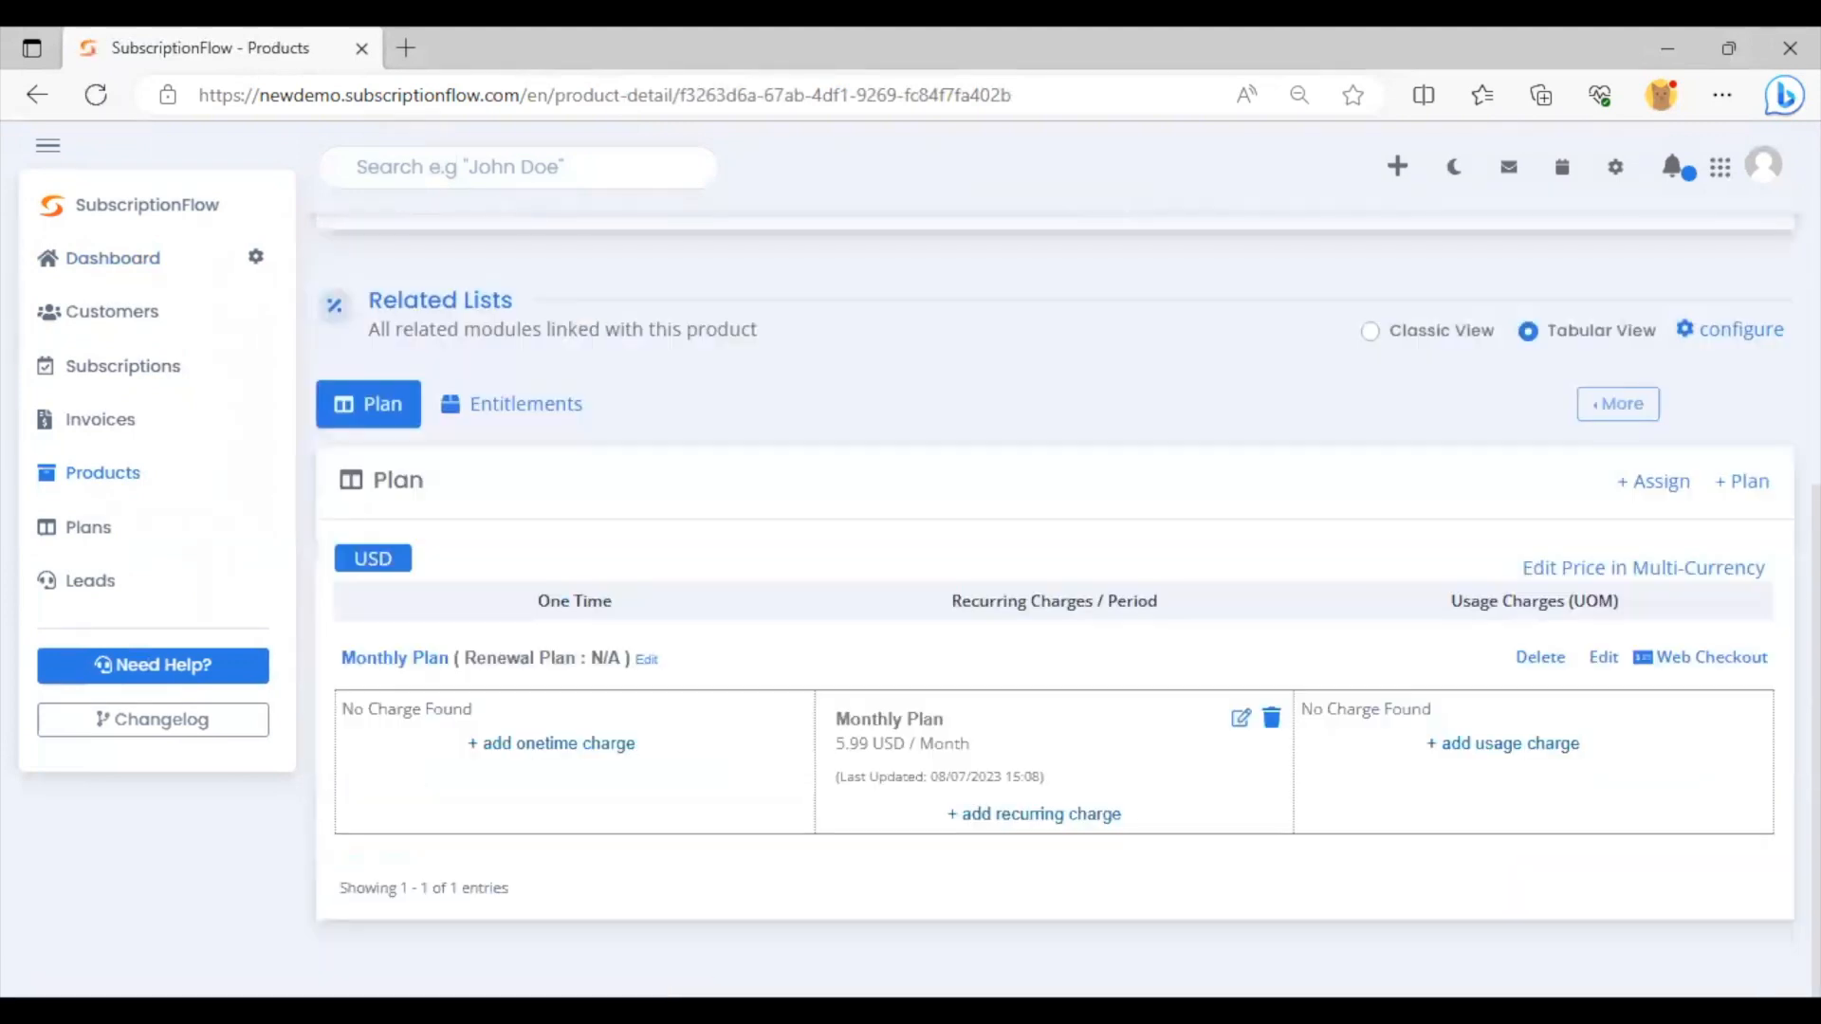
{"action": "left_click", "coordinate": [1701, 654]}
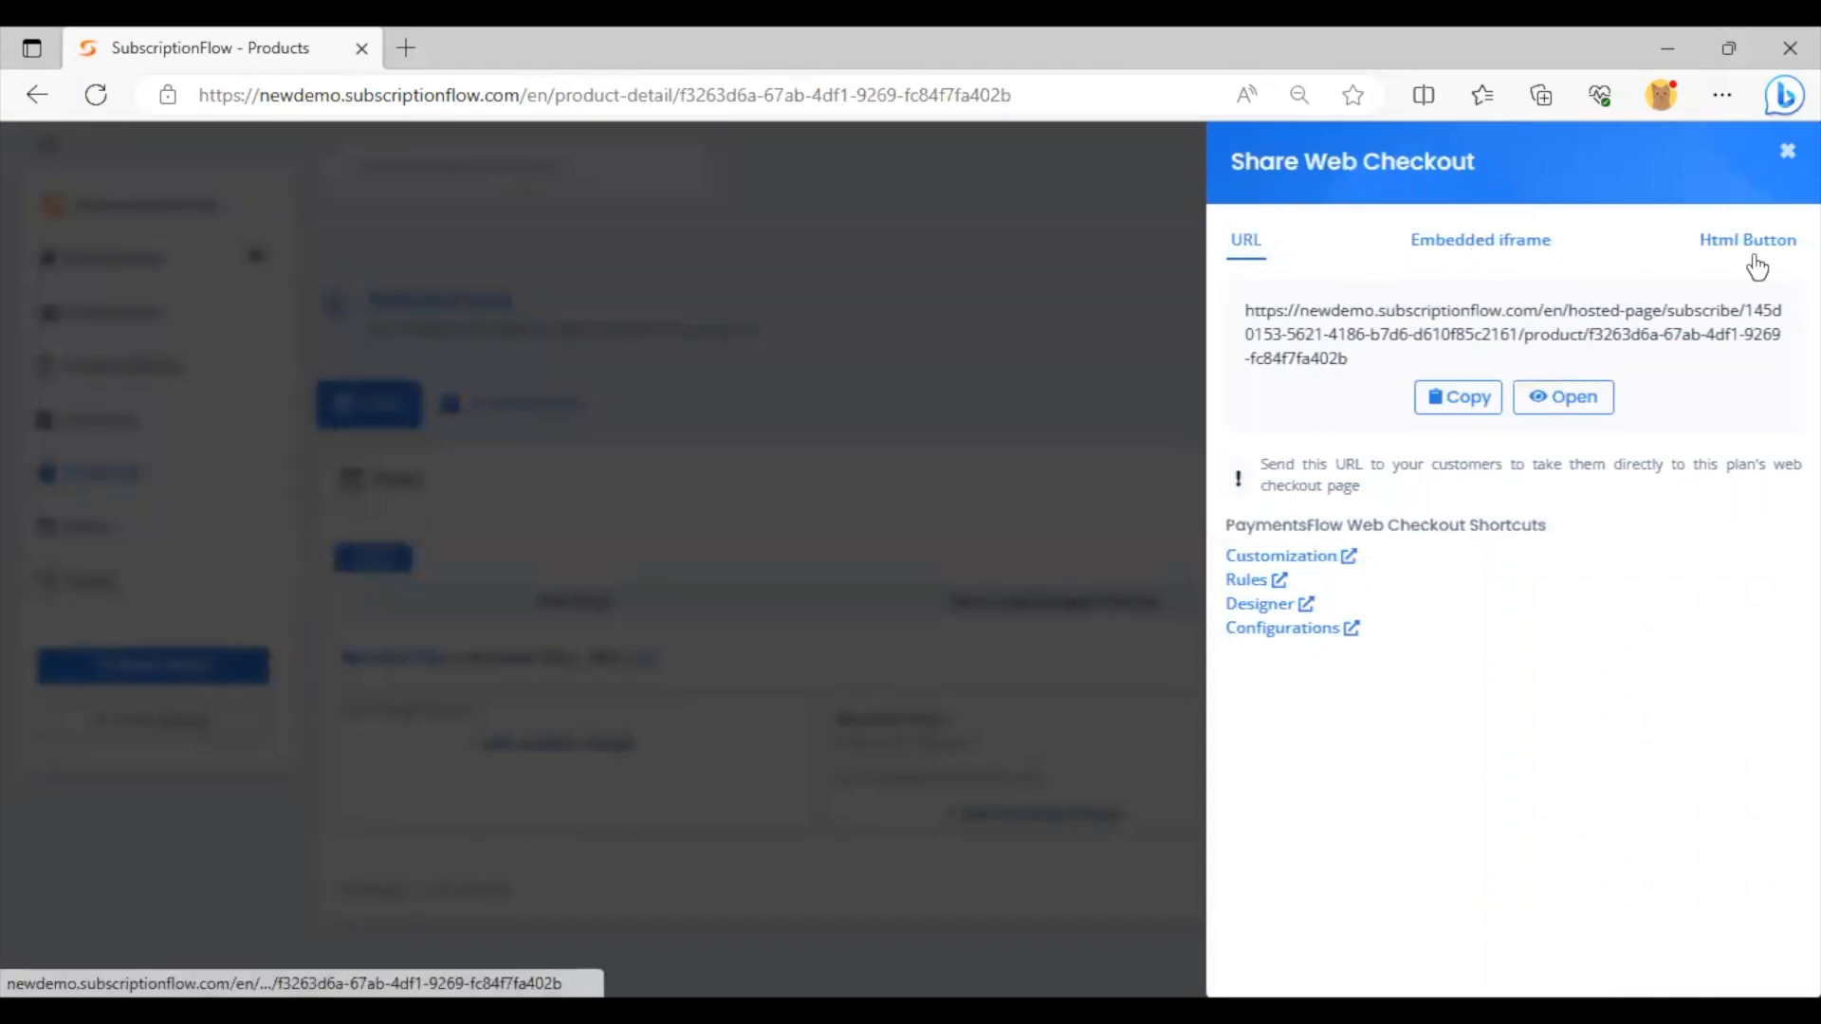
{"action": "left_click", "coordinate": [1477, 398]}
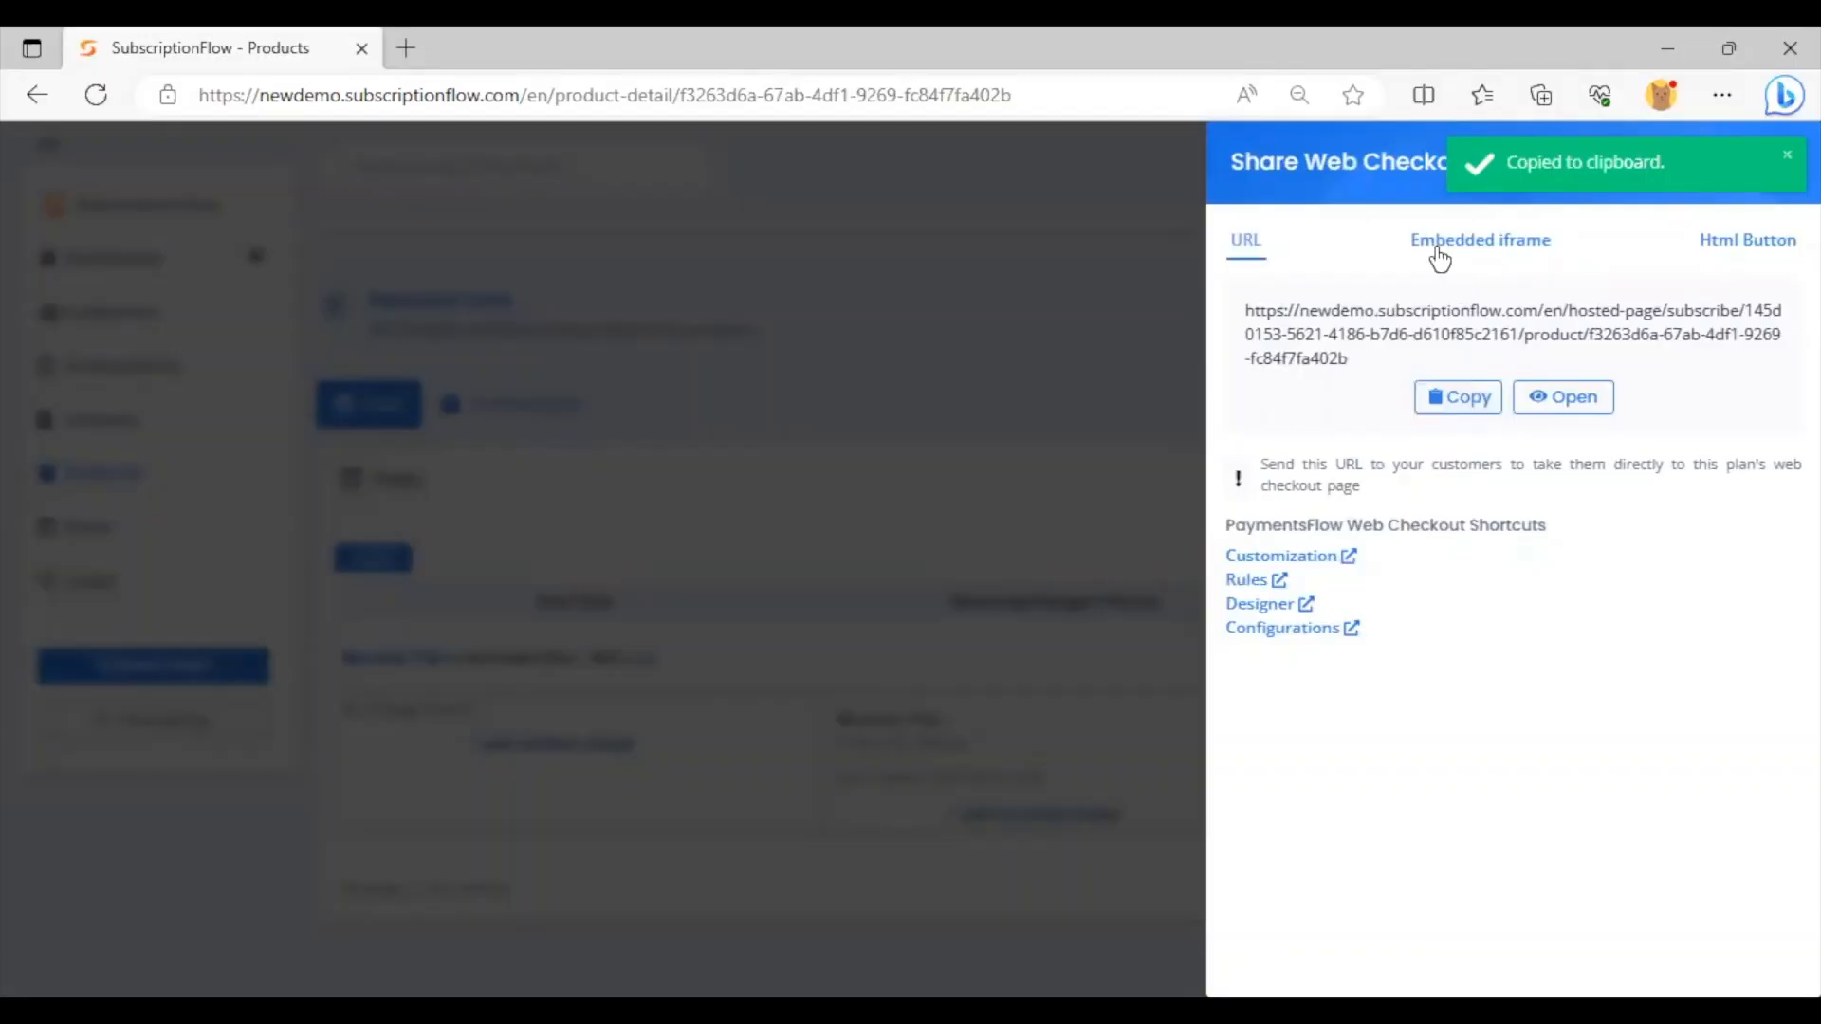
Copy the plan's embedded iframe code and view the HTML button sharing option
{"action": "left_click", "coordinate": [1439, 248]}
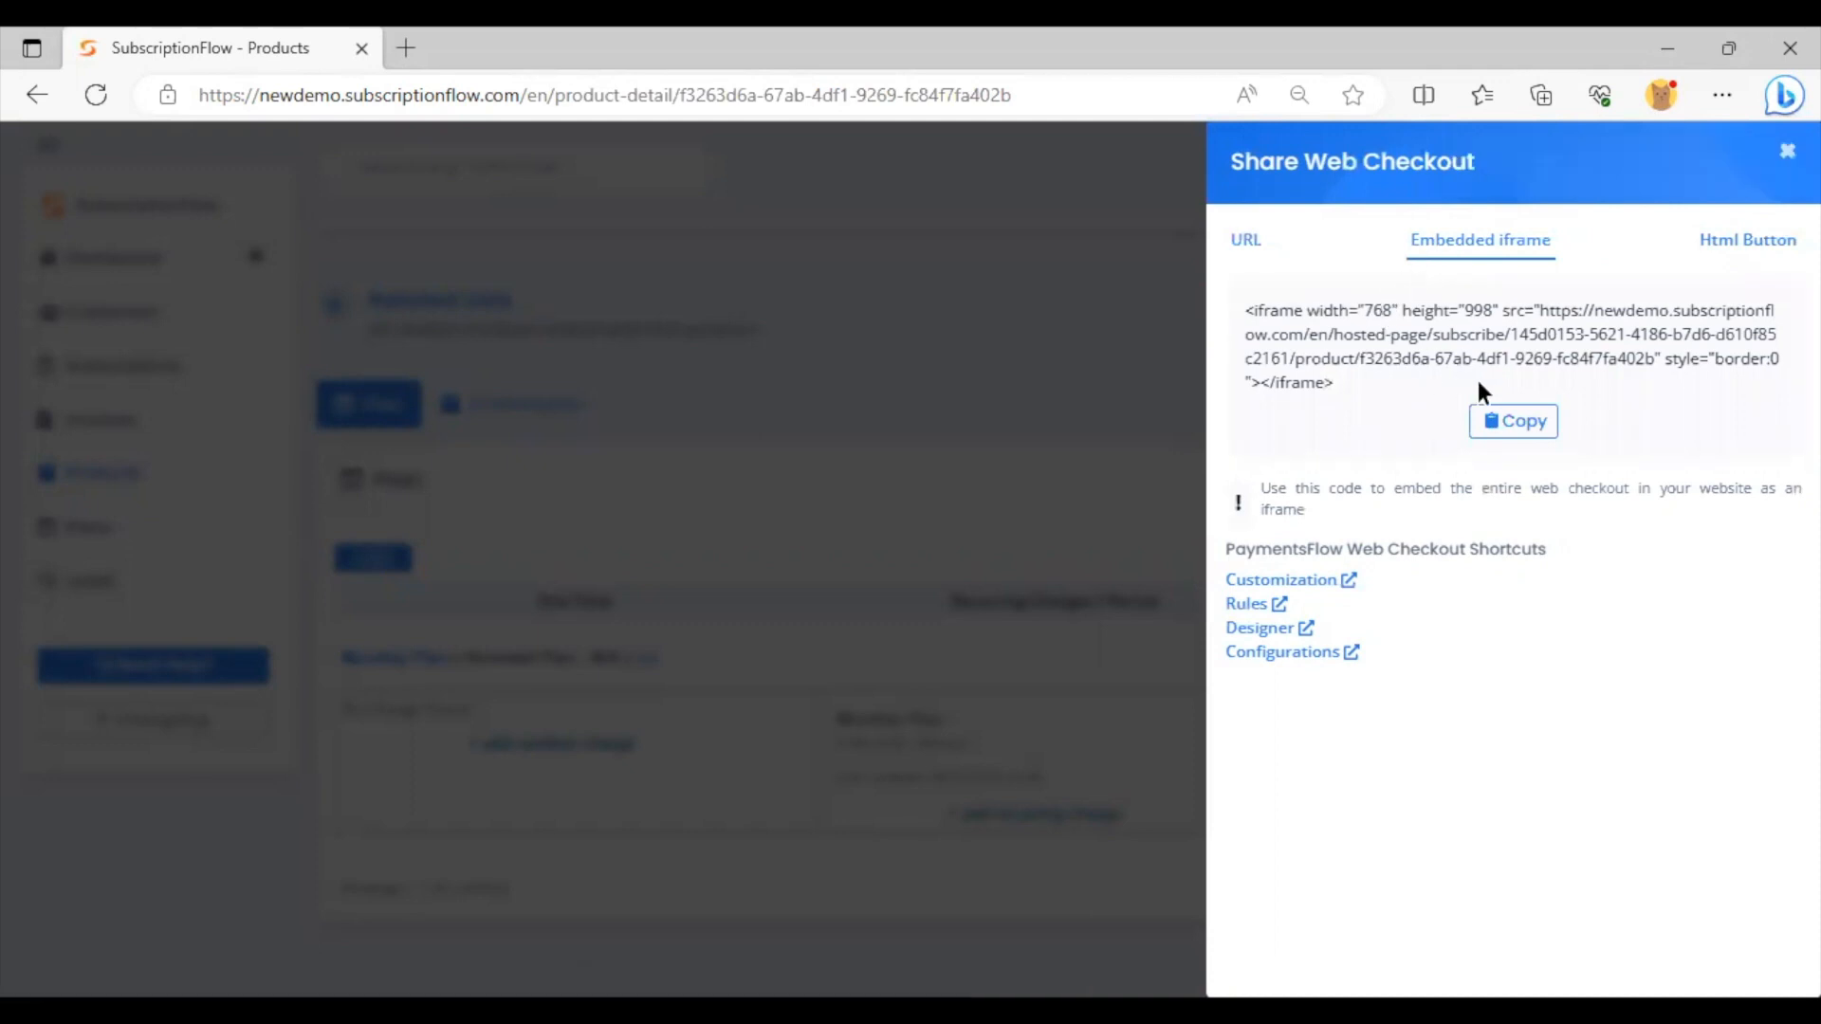
{"action": "left_click", "coordinate": [1514, 424]}
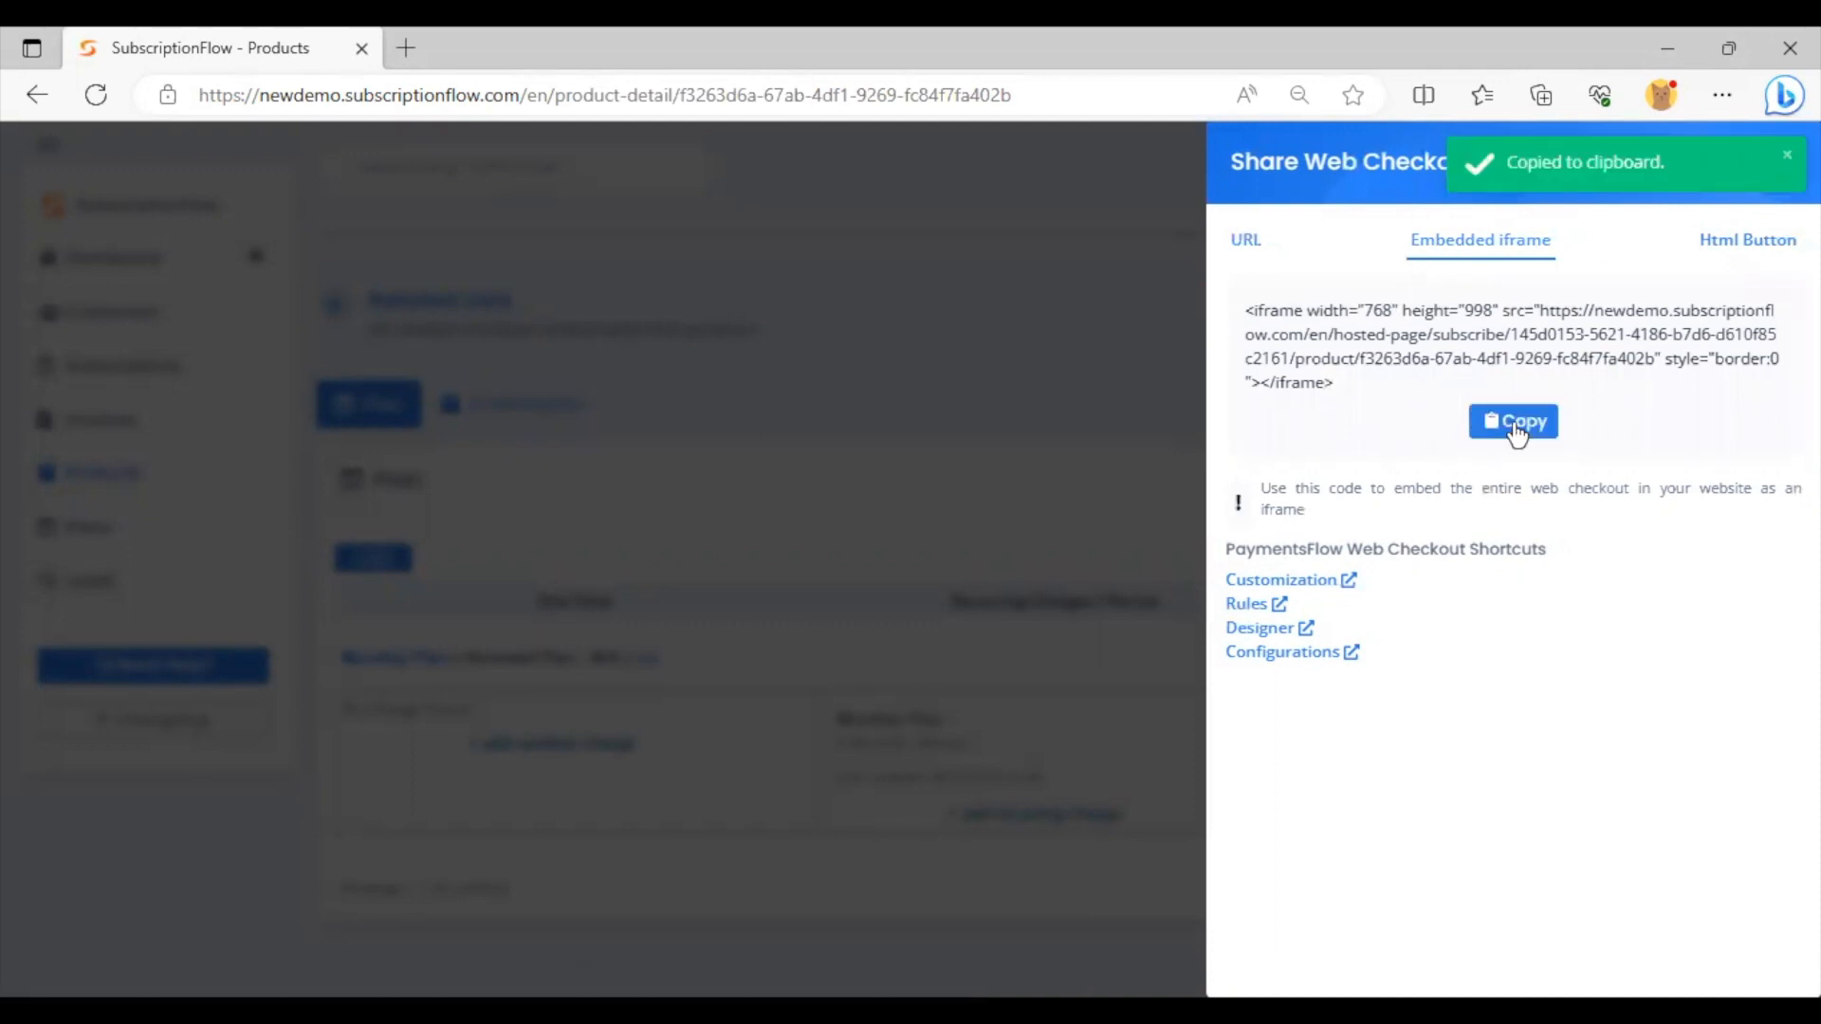
{"action": "left_click", "coordinate": [1714, 261]}
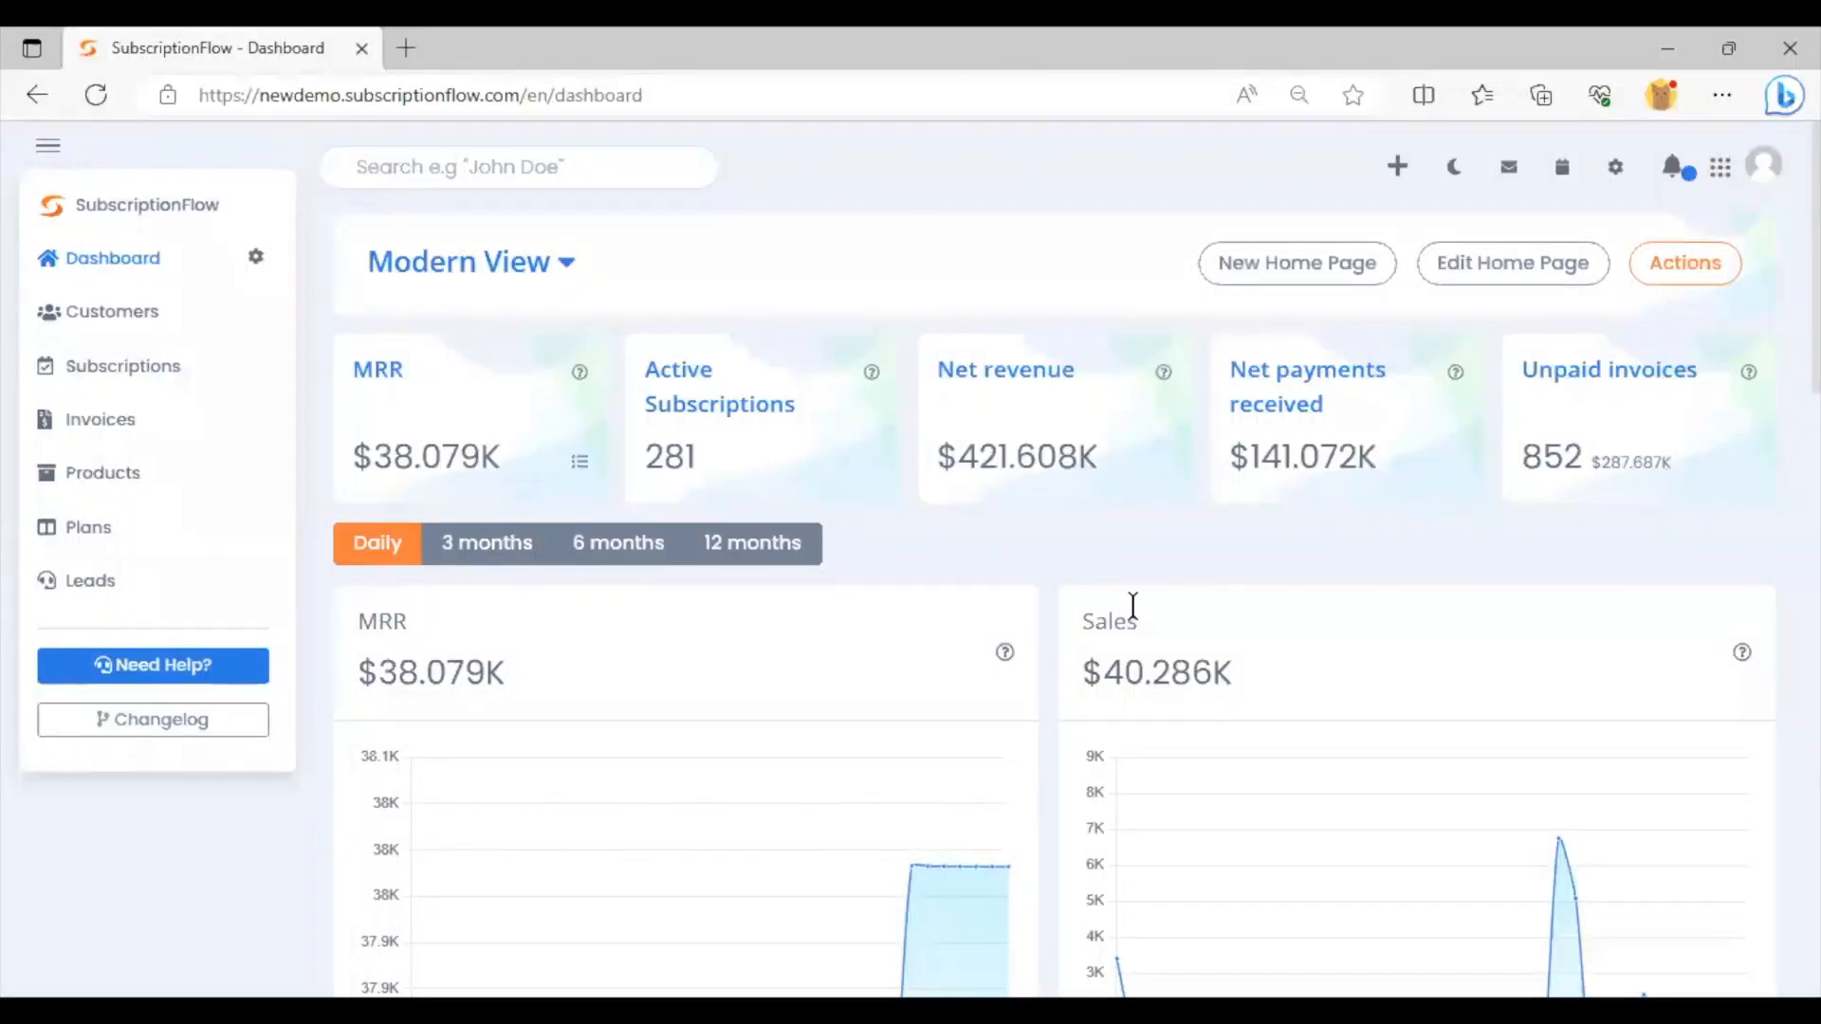
Open the payment gateway settings and start setting up Stripe as a new gateway
{"action": "left_click", "coordinate": [1617, 171]}
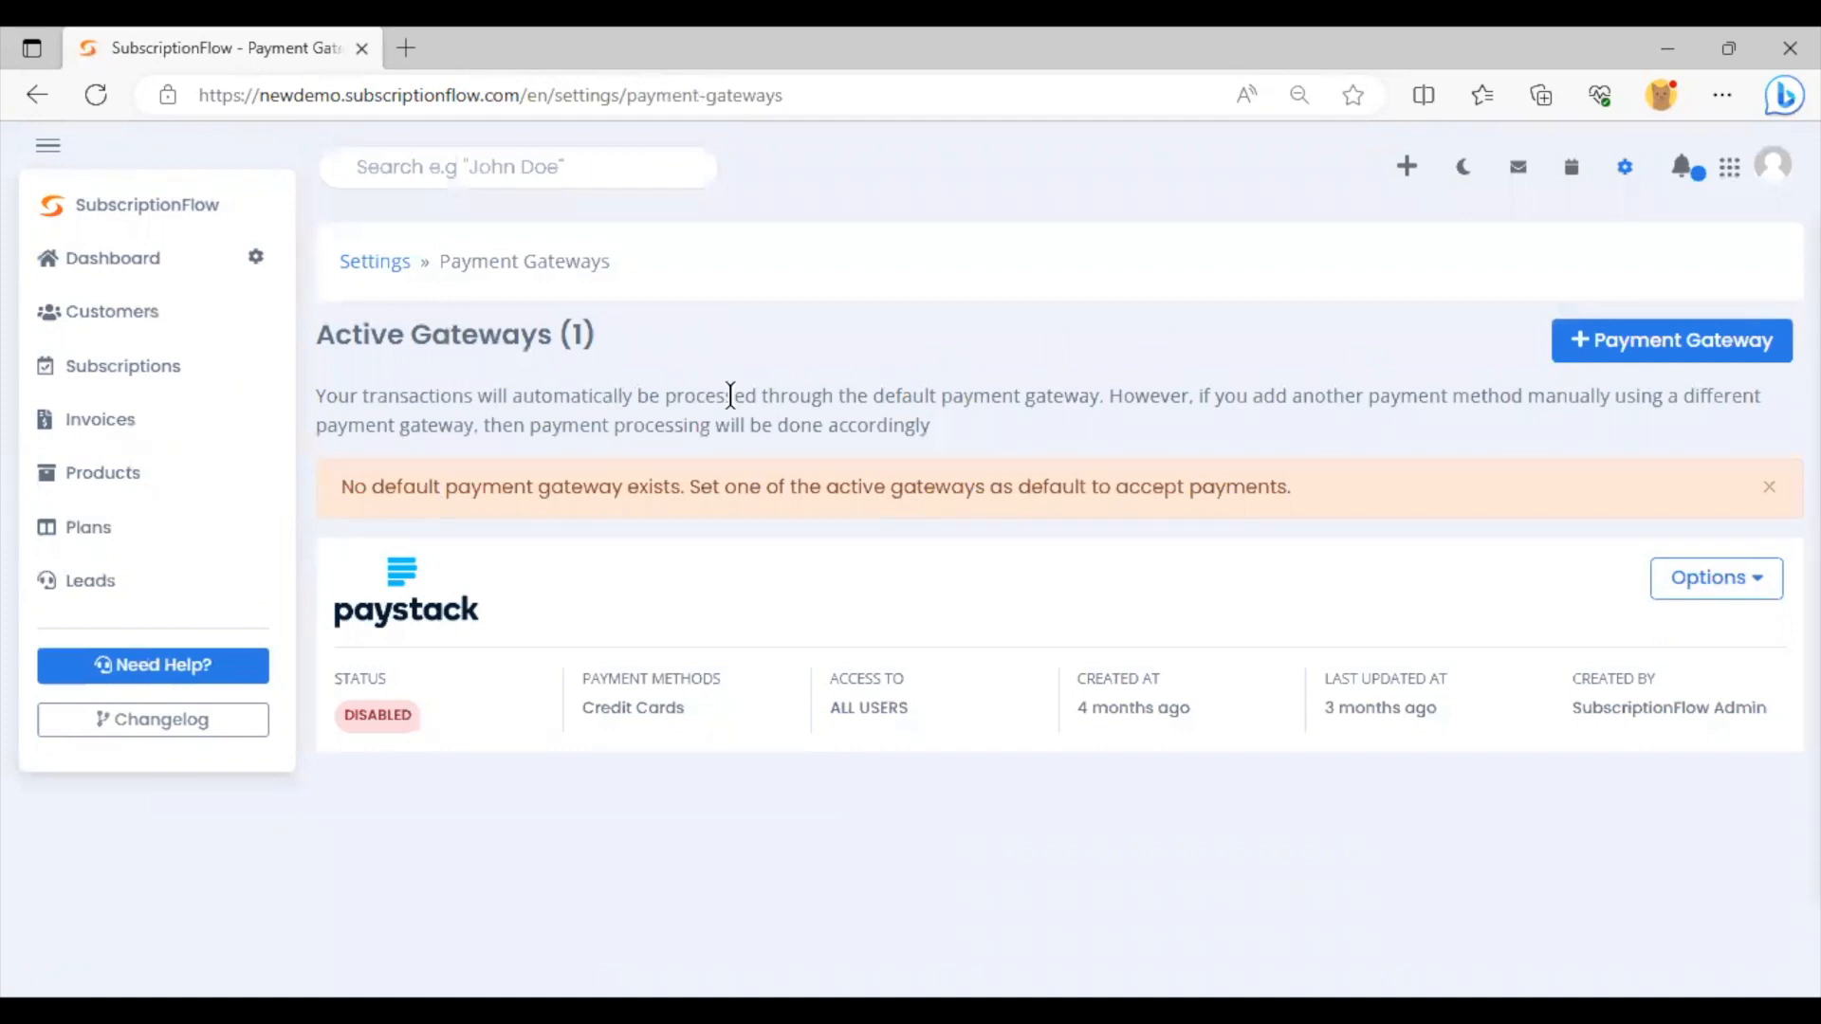
{"action": "left_click", "coordinate": [1620, 359]}
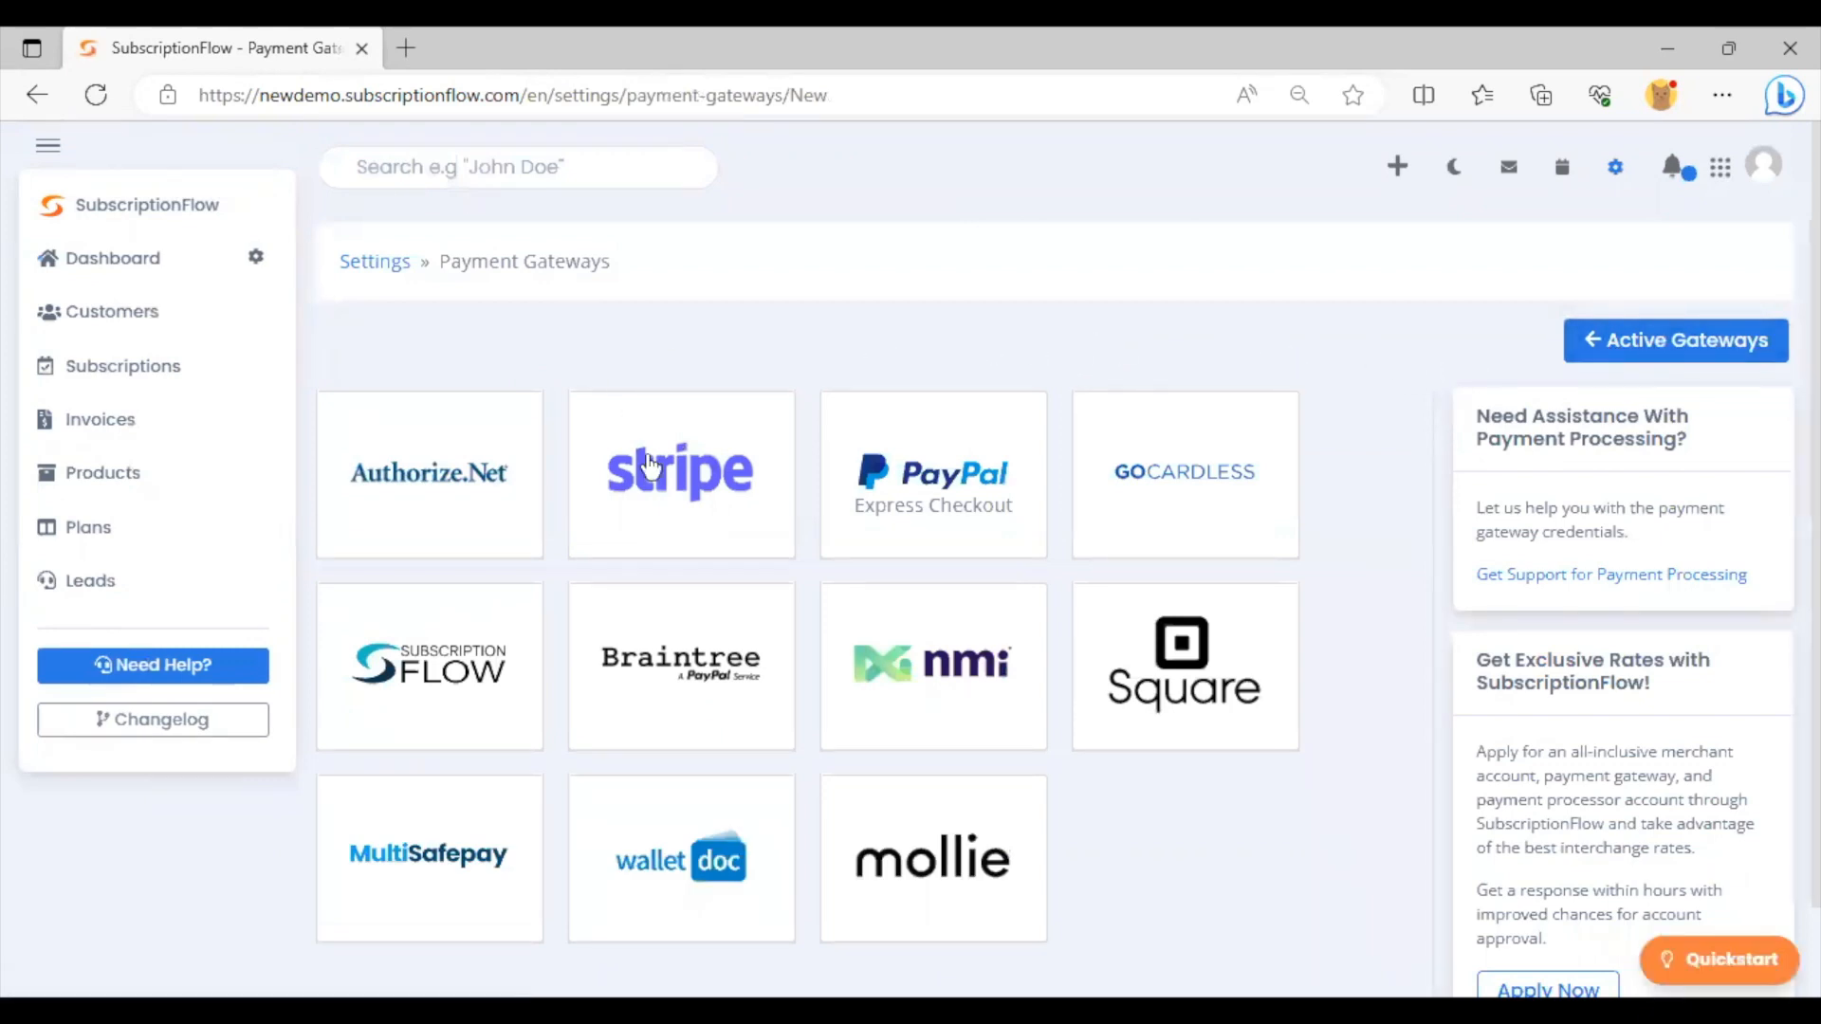
{"action": "left_click", "coordinate": [686, 533]}
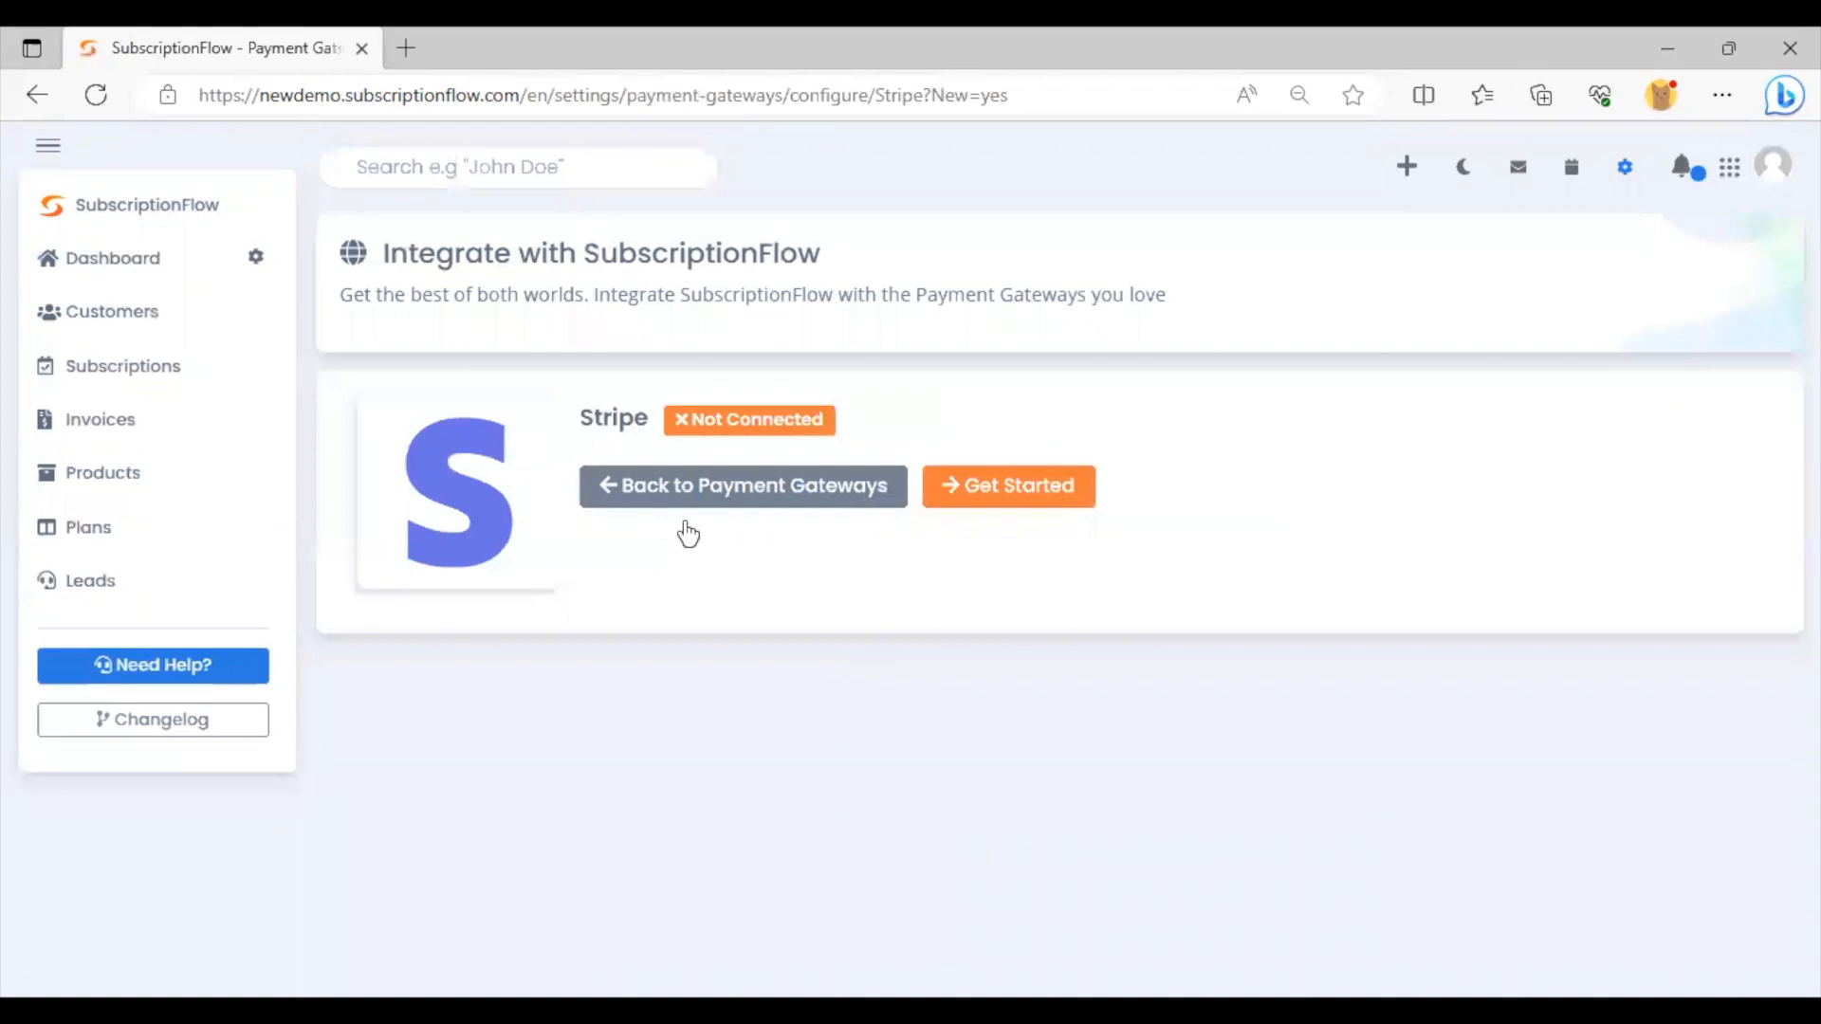
{"action": "left_click", "coordinate": [984, 493]}
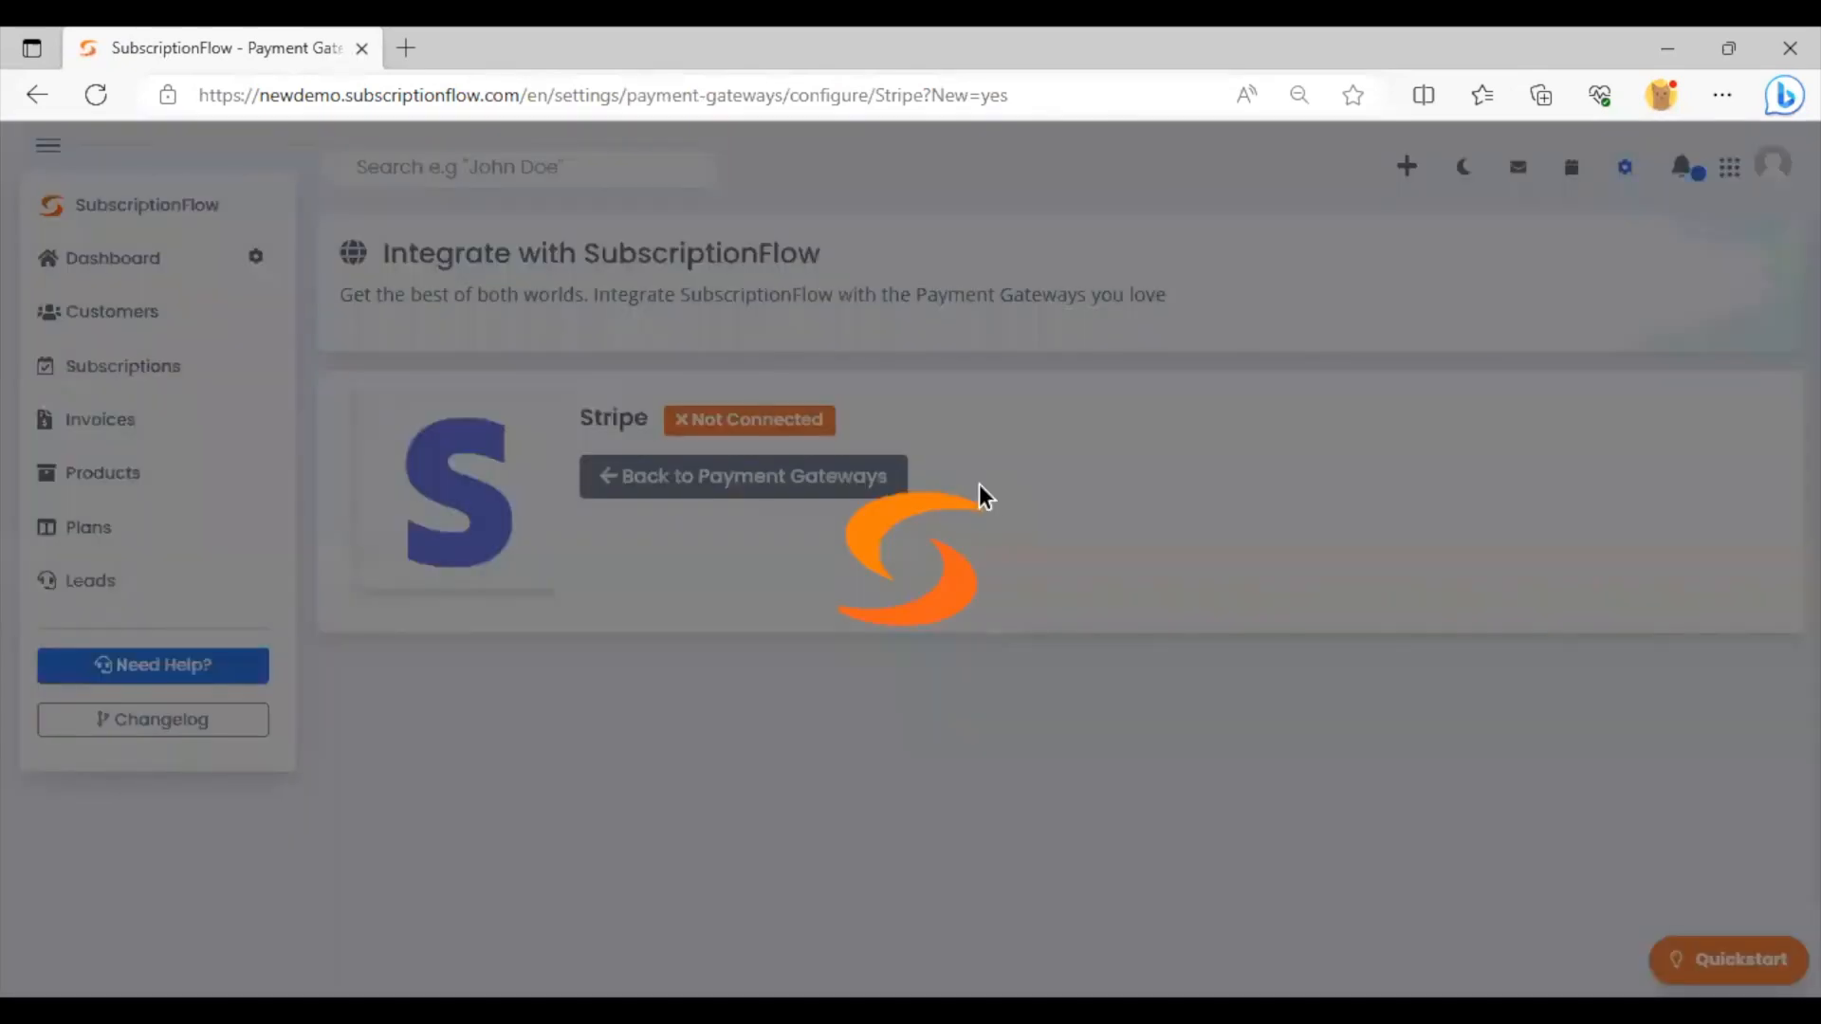
Paste the Stripe secret key and publishable key, and test the connection
{"action": "scroll", "coordinate": [890, 621], "scroll_direction": "down", "scroll_amount": 2}
{"action": "left_click", "coordinate": [751, 638]}
{"action": "key", "text": "ctrl+v"}
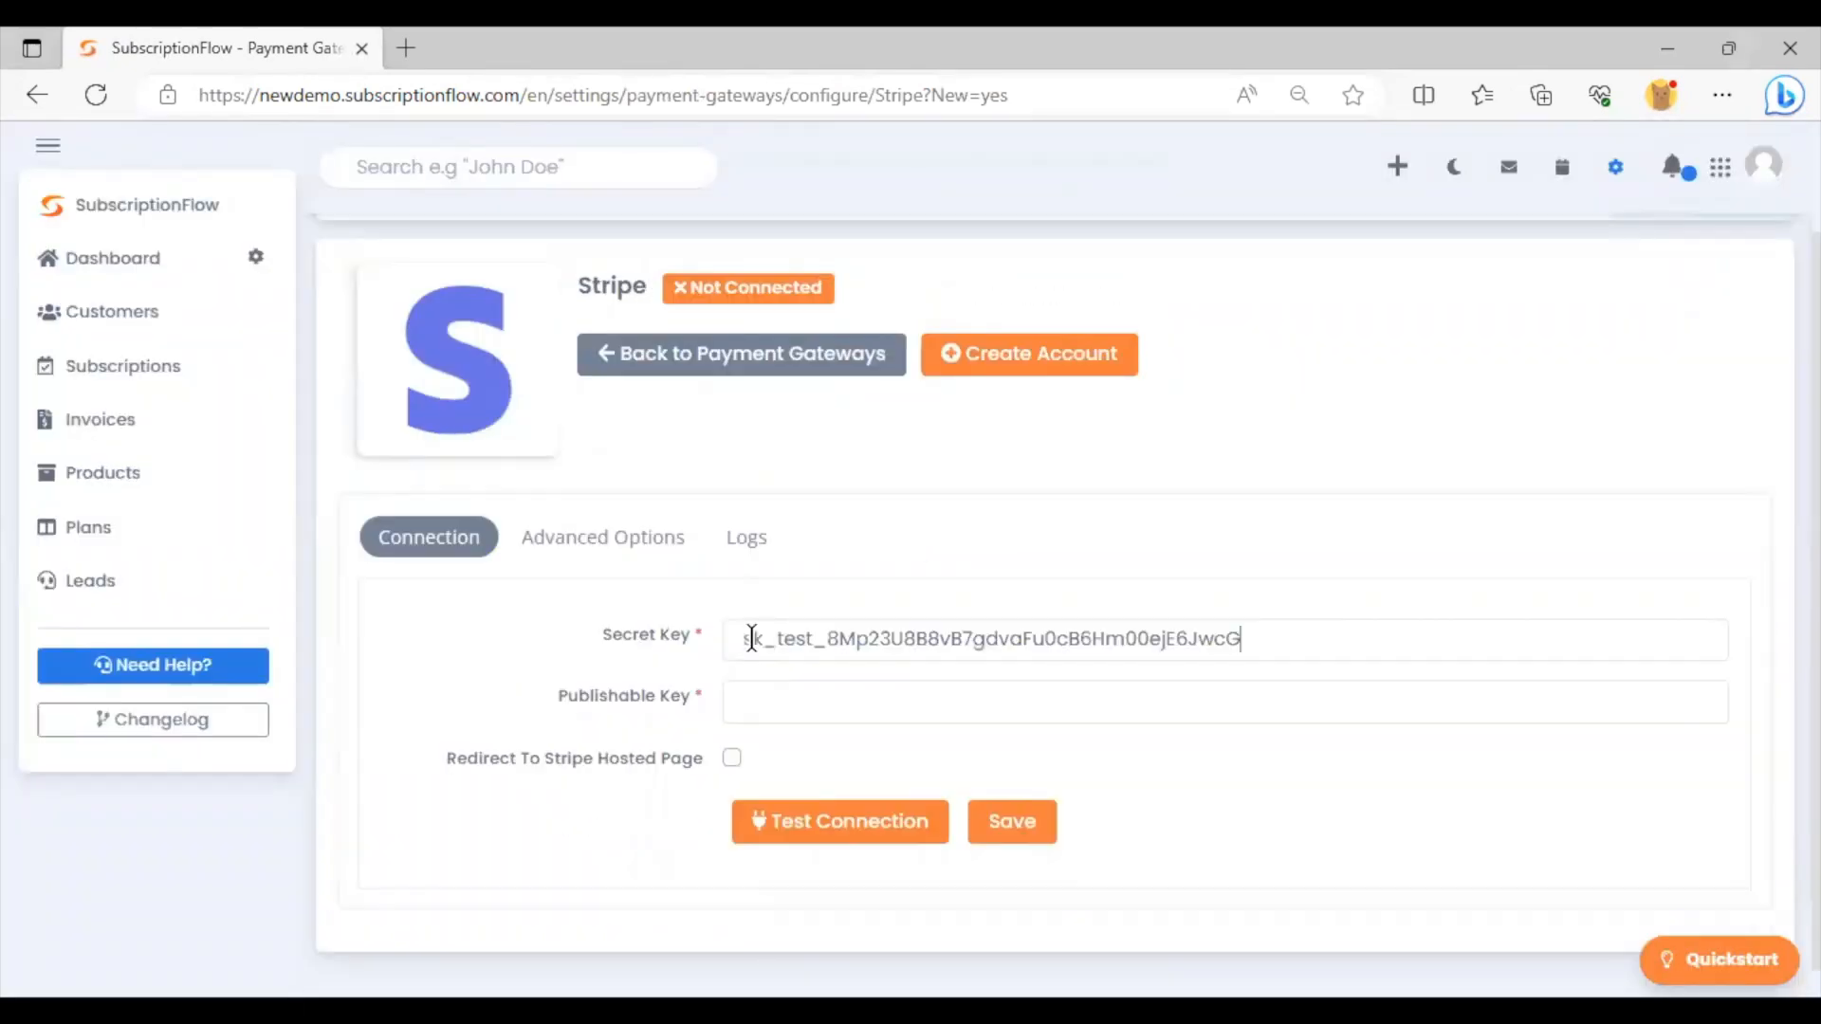
{"action": "left_click", "coordinate": [744, 702]}
{"action": "key", "text": "ctrl+v"}
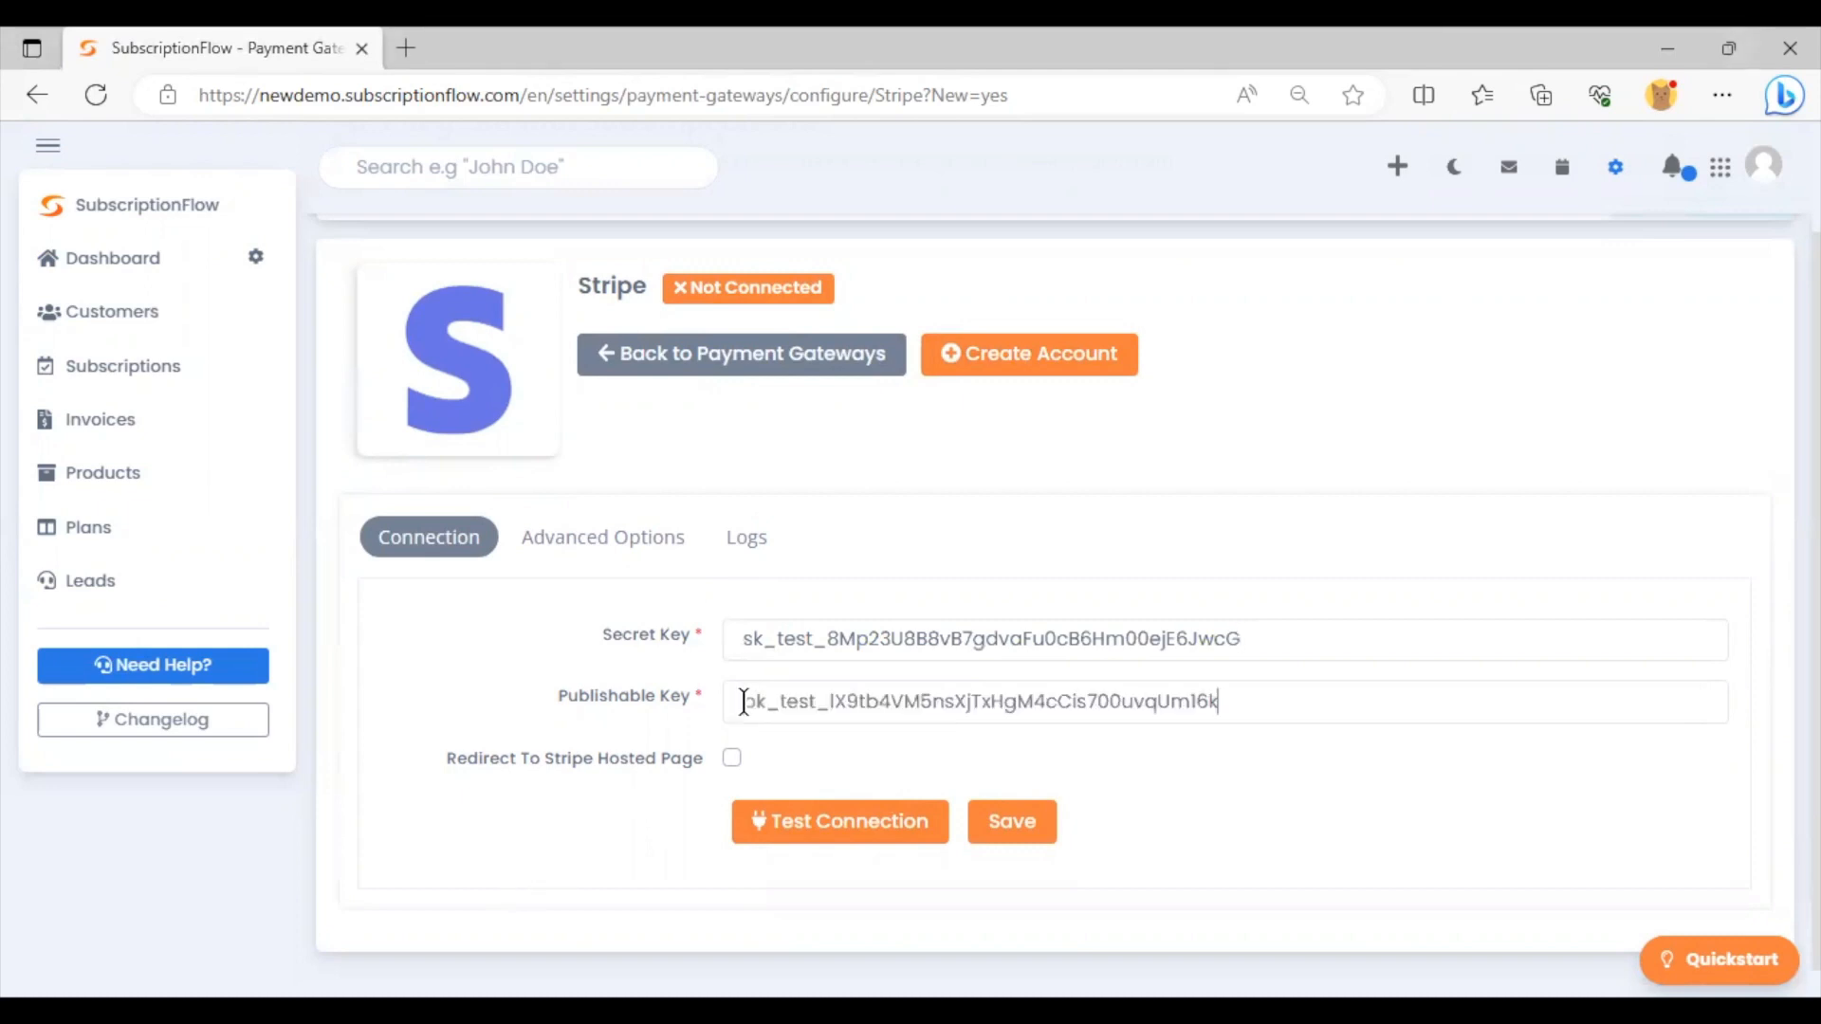
{"action": "left_click", "coordinate": [800, 847]}
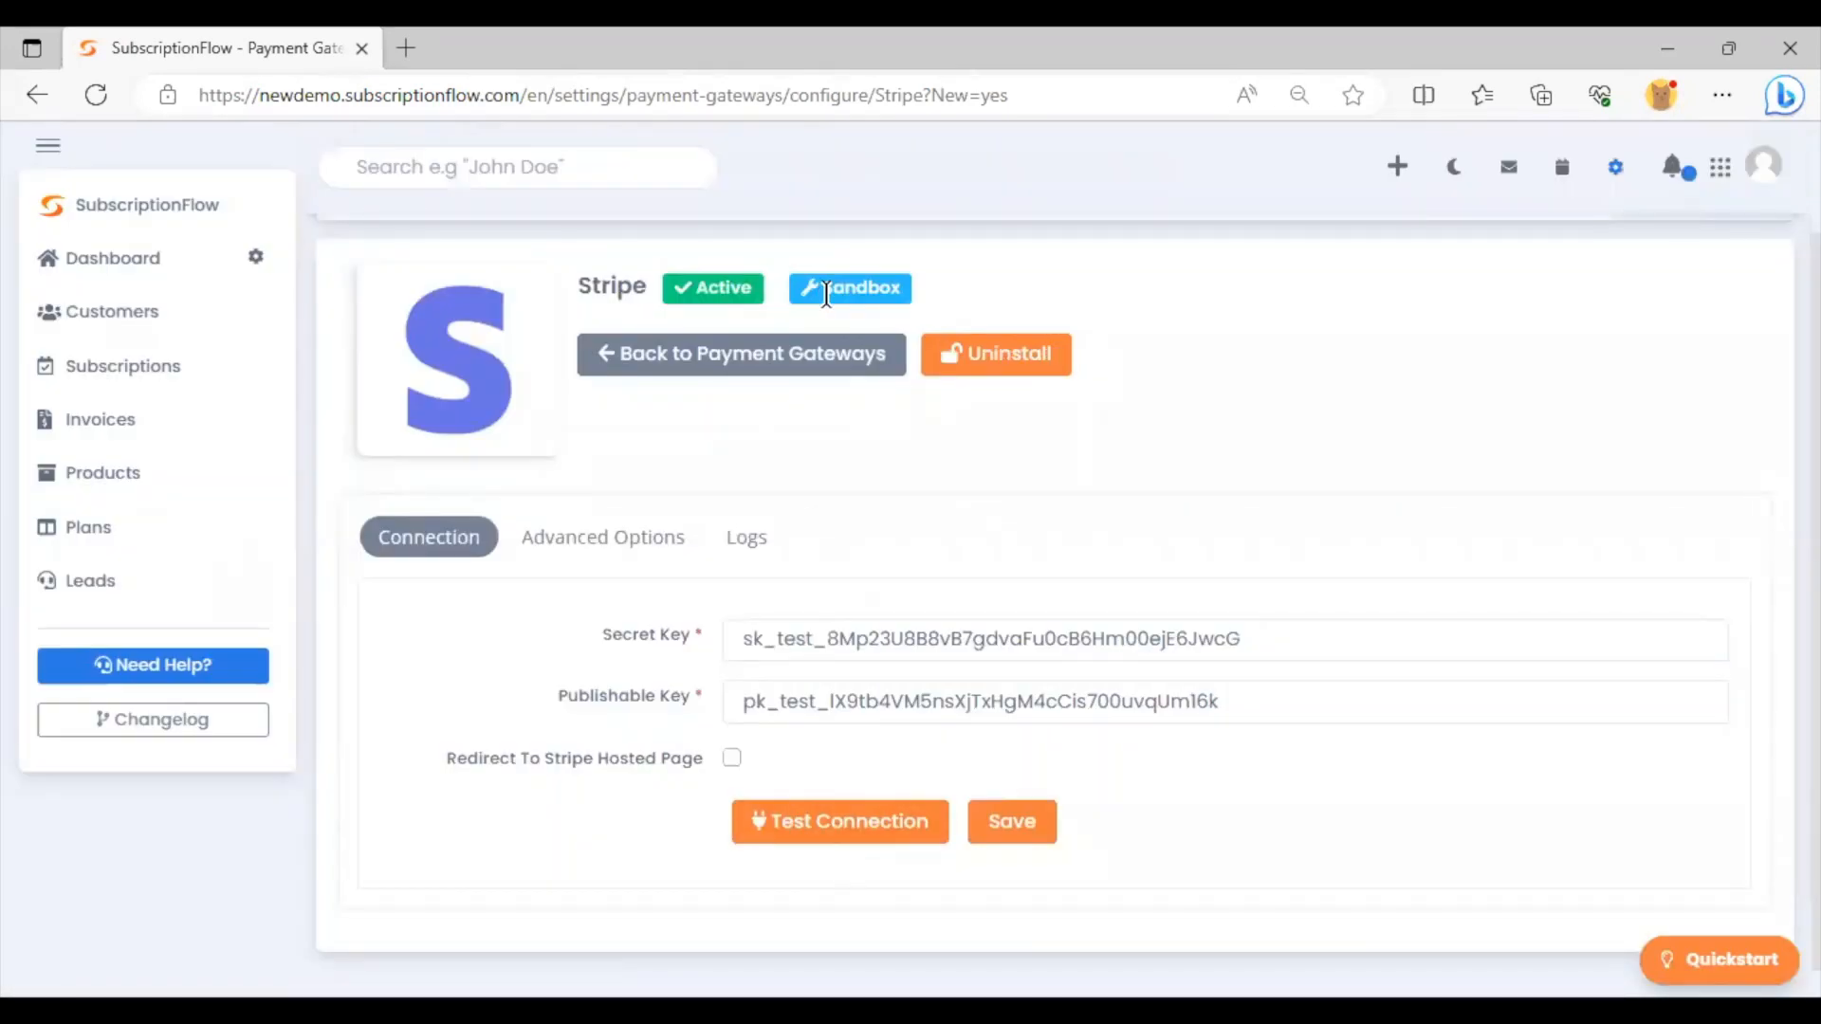
Review Stripe's advanced options for accepted payments, validation, payouts, user access and default gateway, and return to the connection settings
{"action": "left_click", "coordinate": [555, 539]}
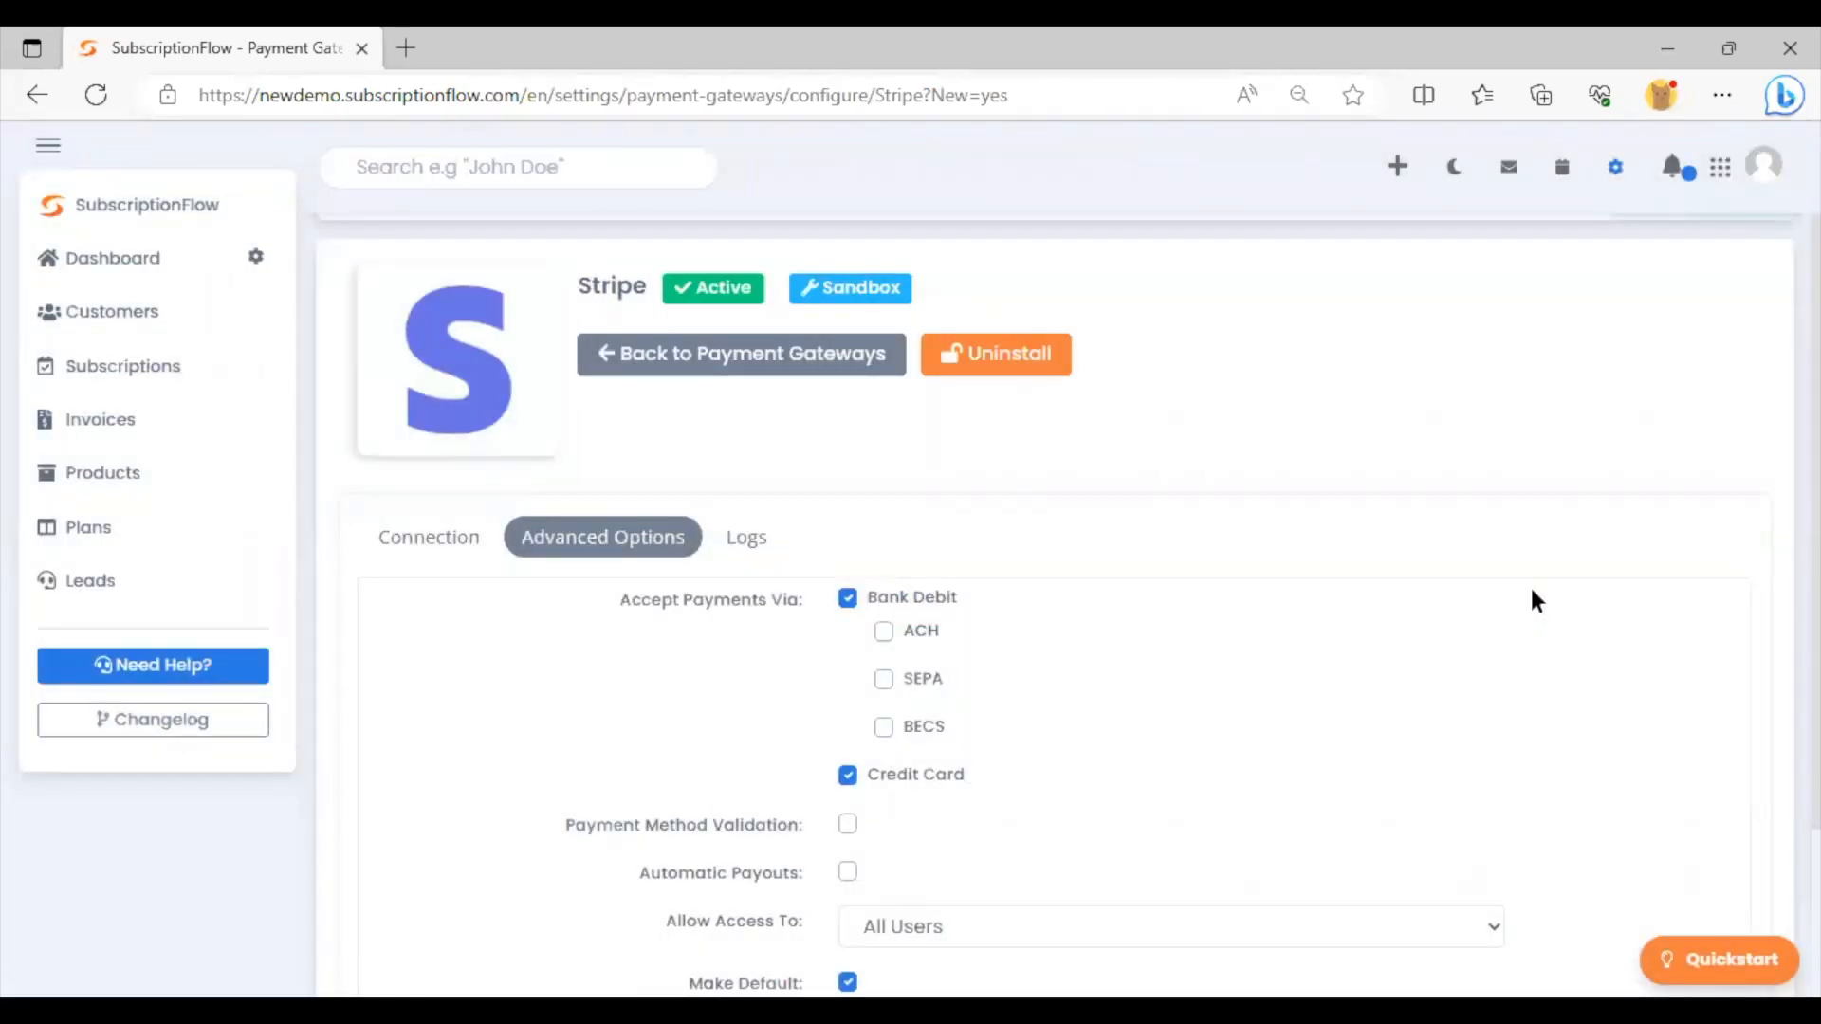
{"action": "scroll", "coordinate": [1056, 607], "scroll_direction": "down", "scroll_amount": 2}
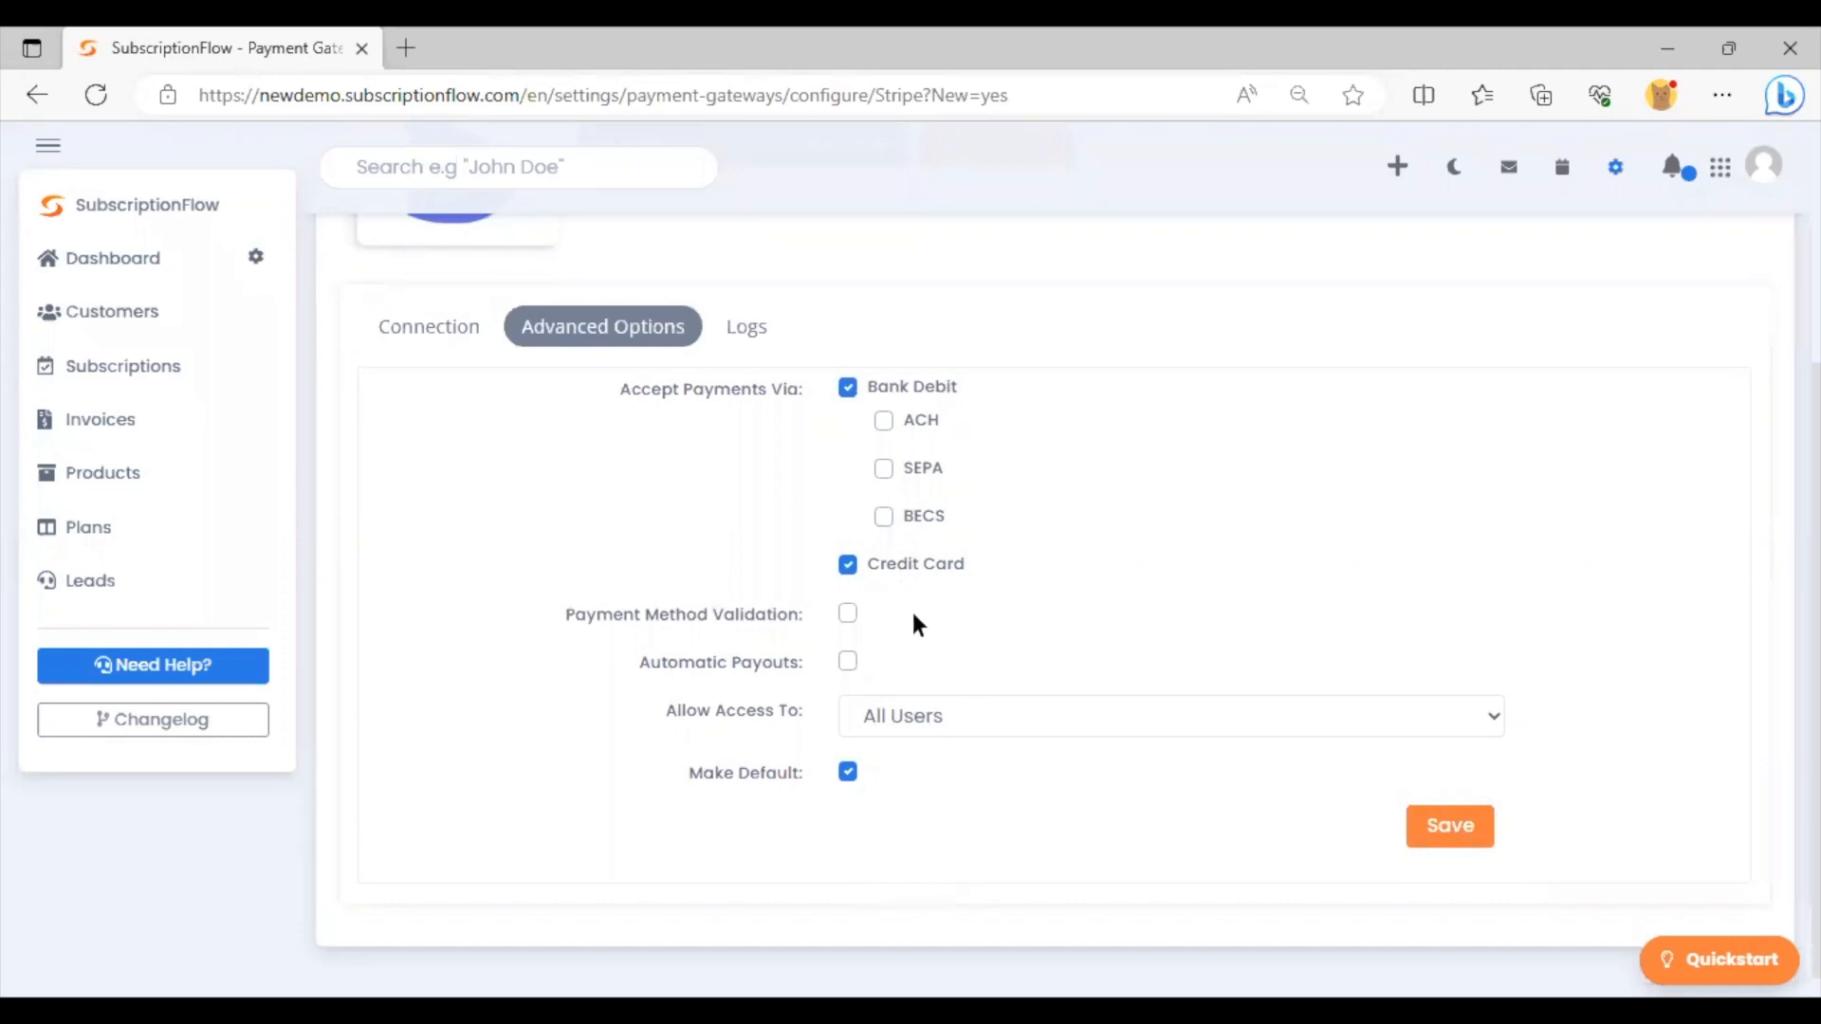
{"action": "left_click", "coordinate": [448, 332]}
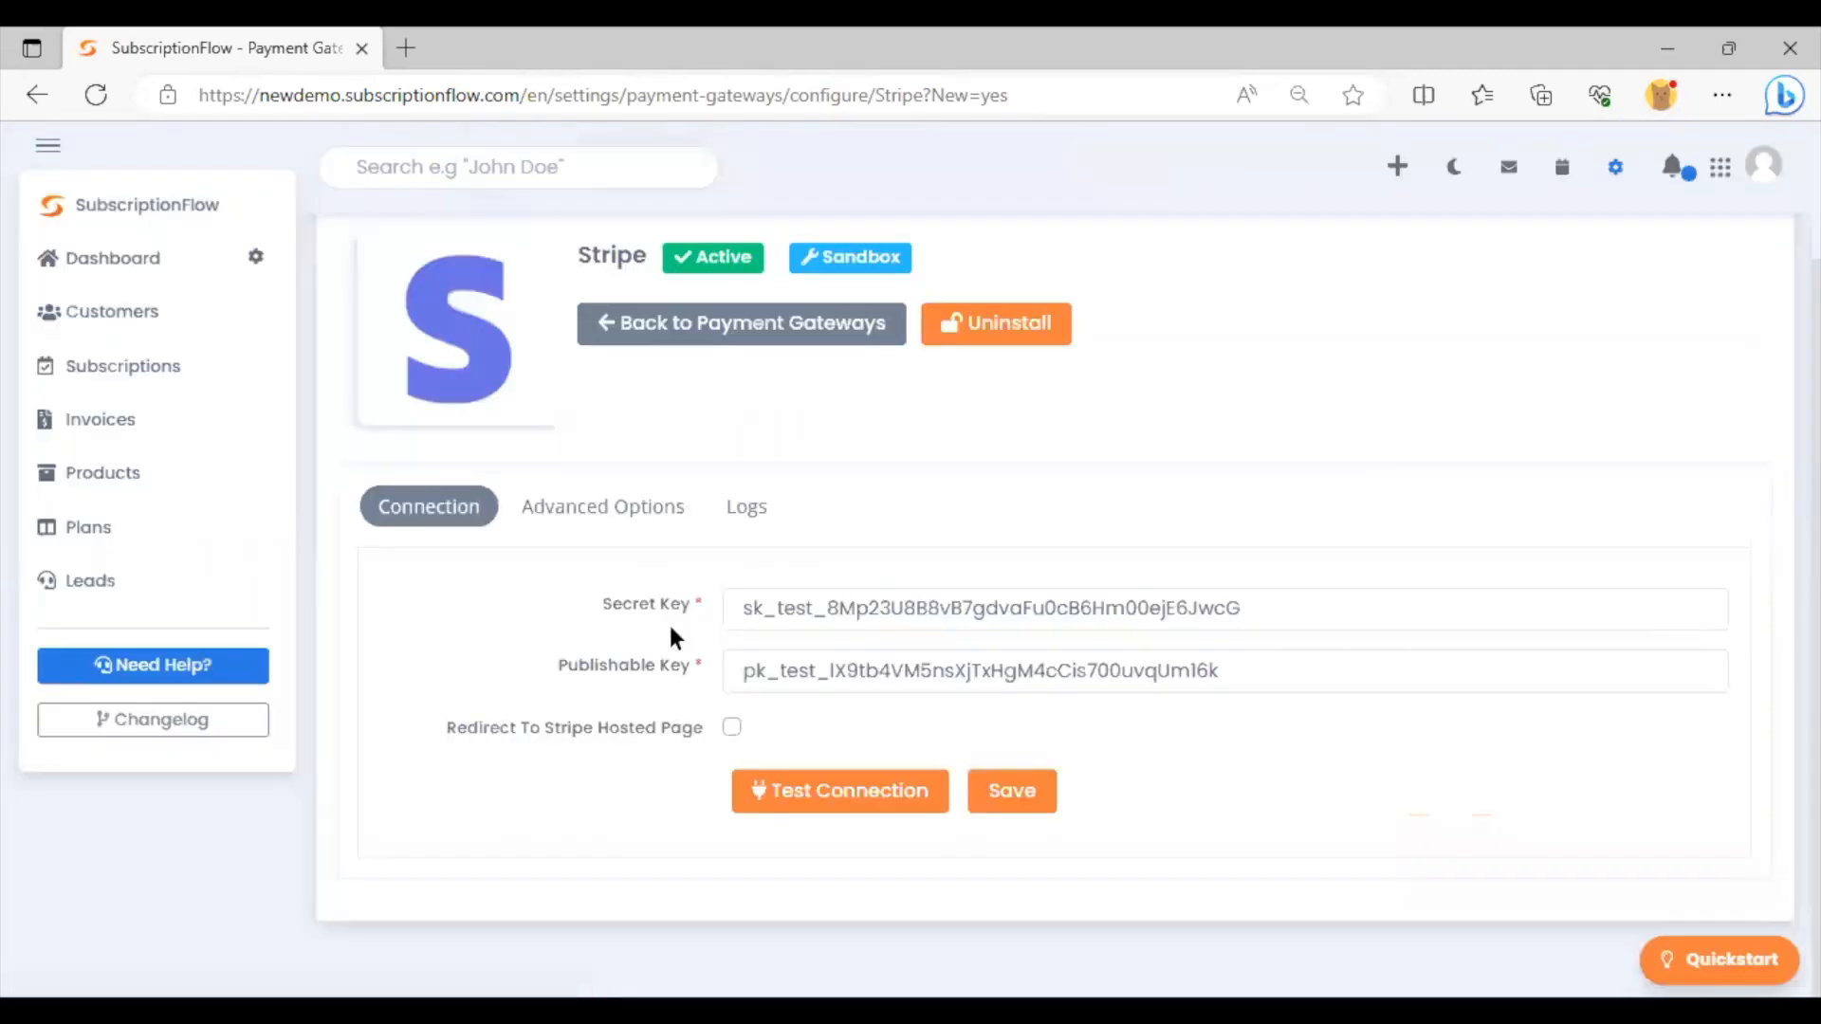
Save the Stripe connection settings and open its uninstall confirmation, cancelling it to keep the gateway installed
{"action": "left_click", "coordinate": [1012, 792]}
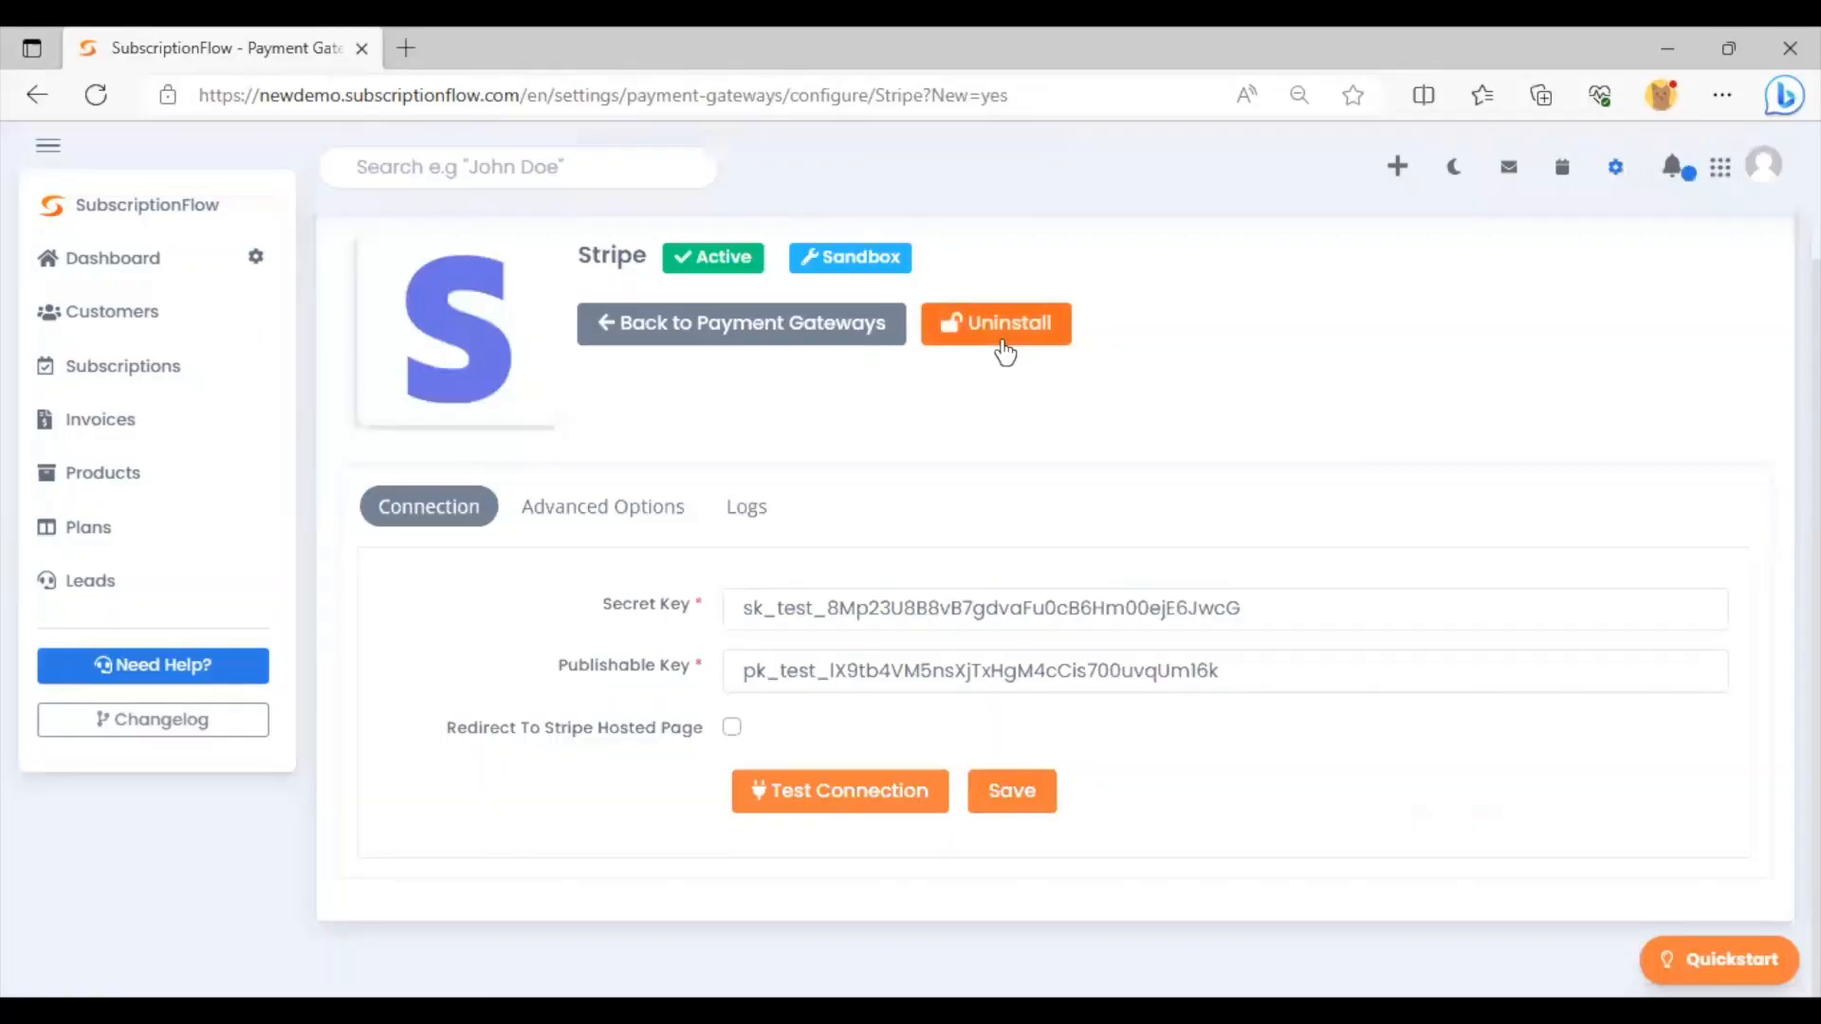
{"action": "left_click", "coordinate": [1004, 349]}
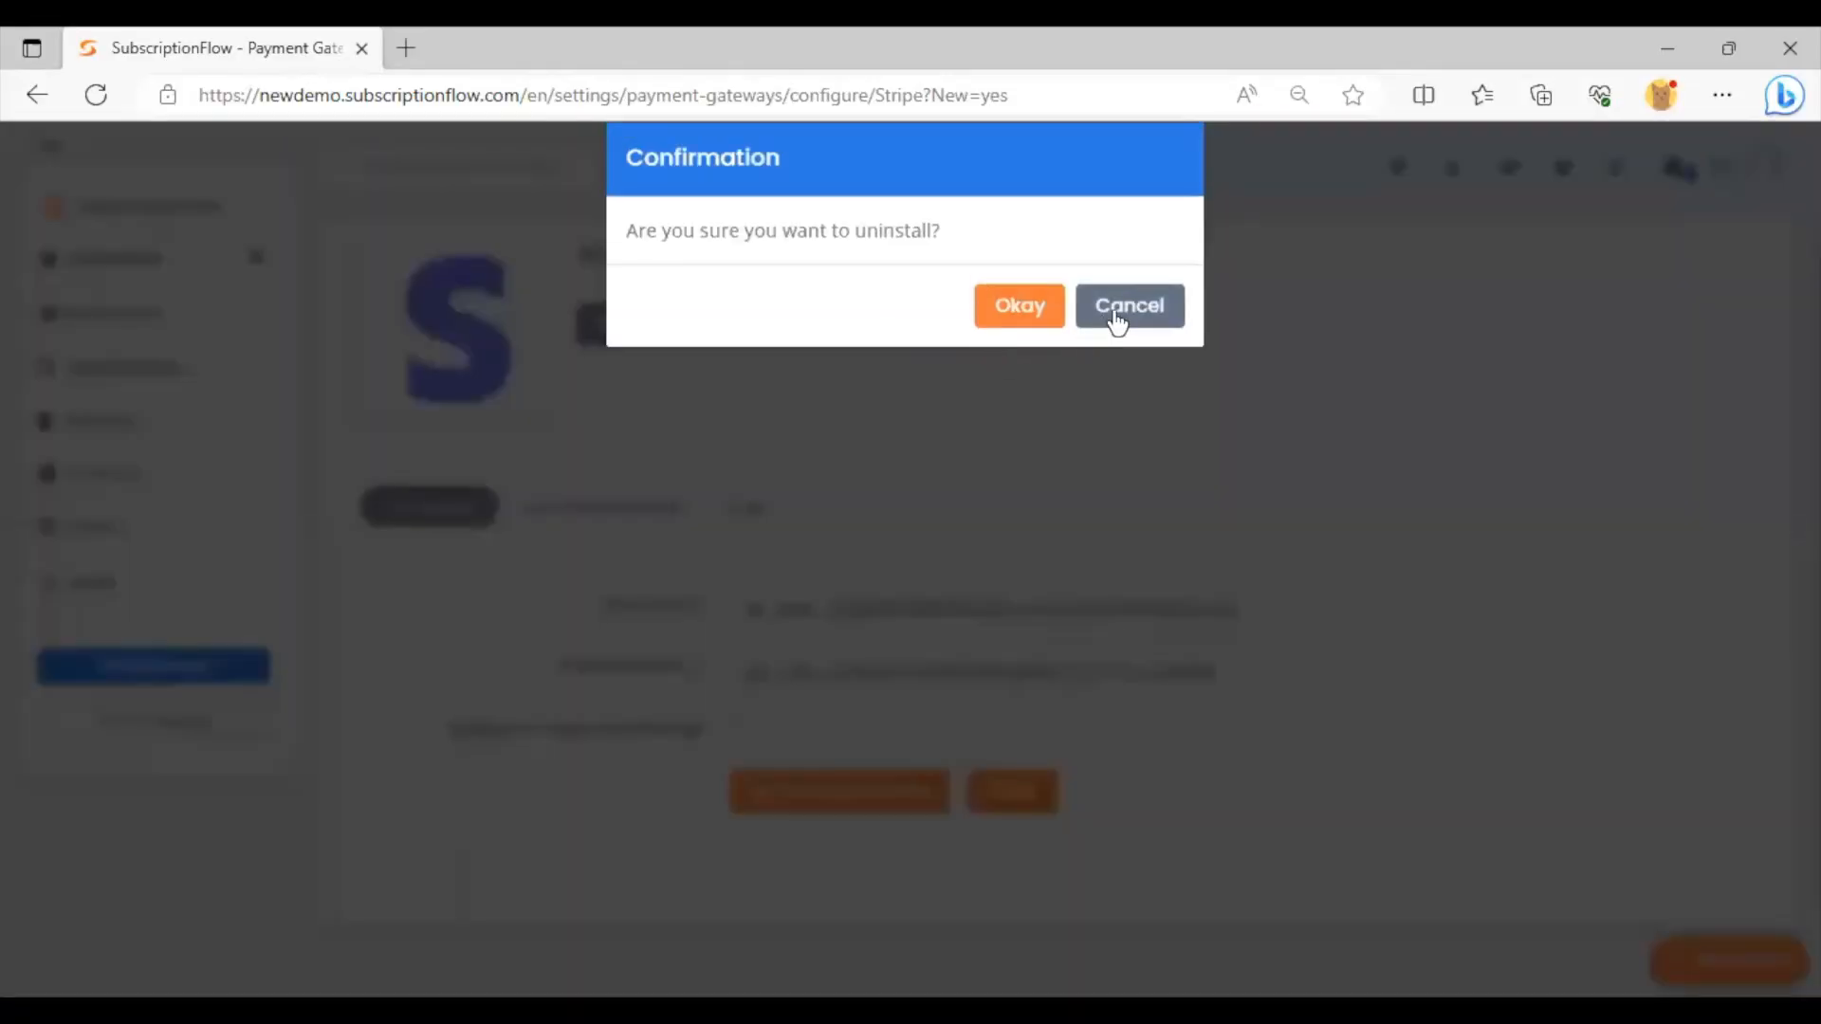
{"action": "left_click", "coordinate": [1117, 319]}
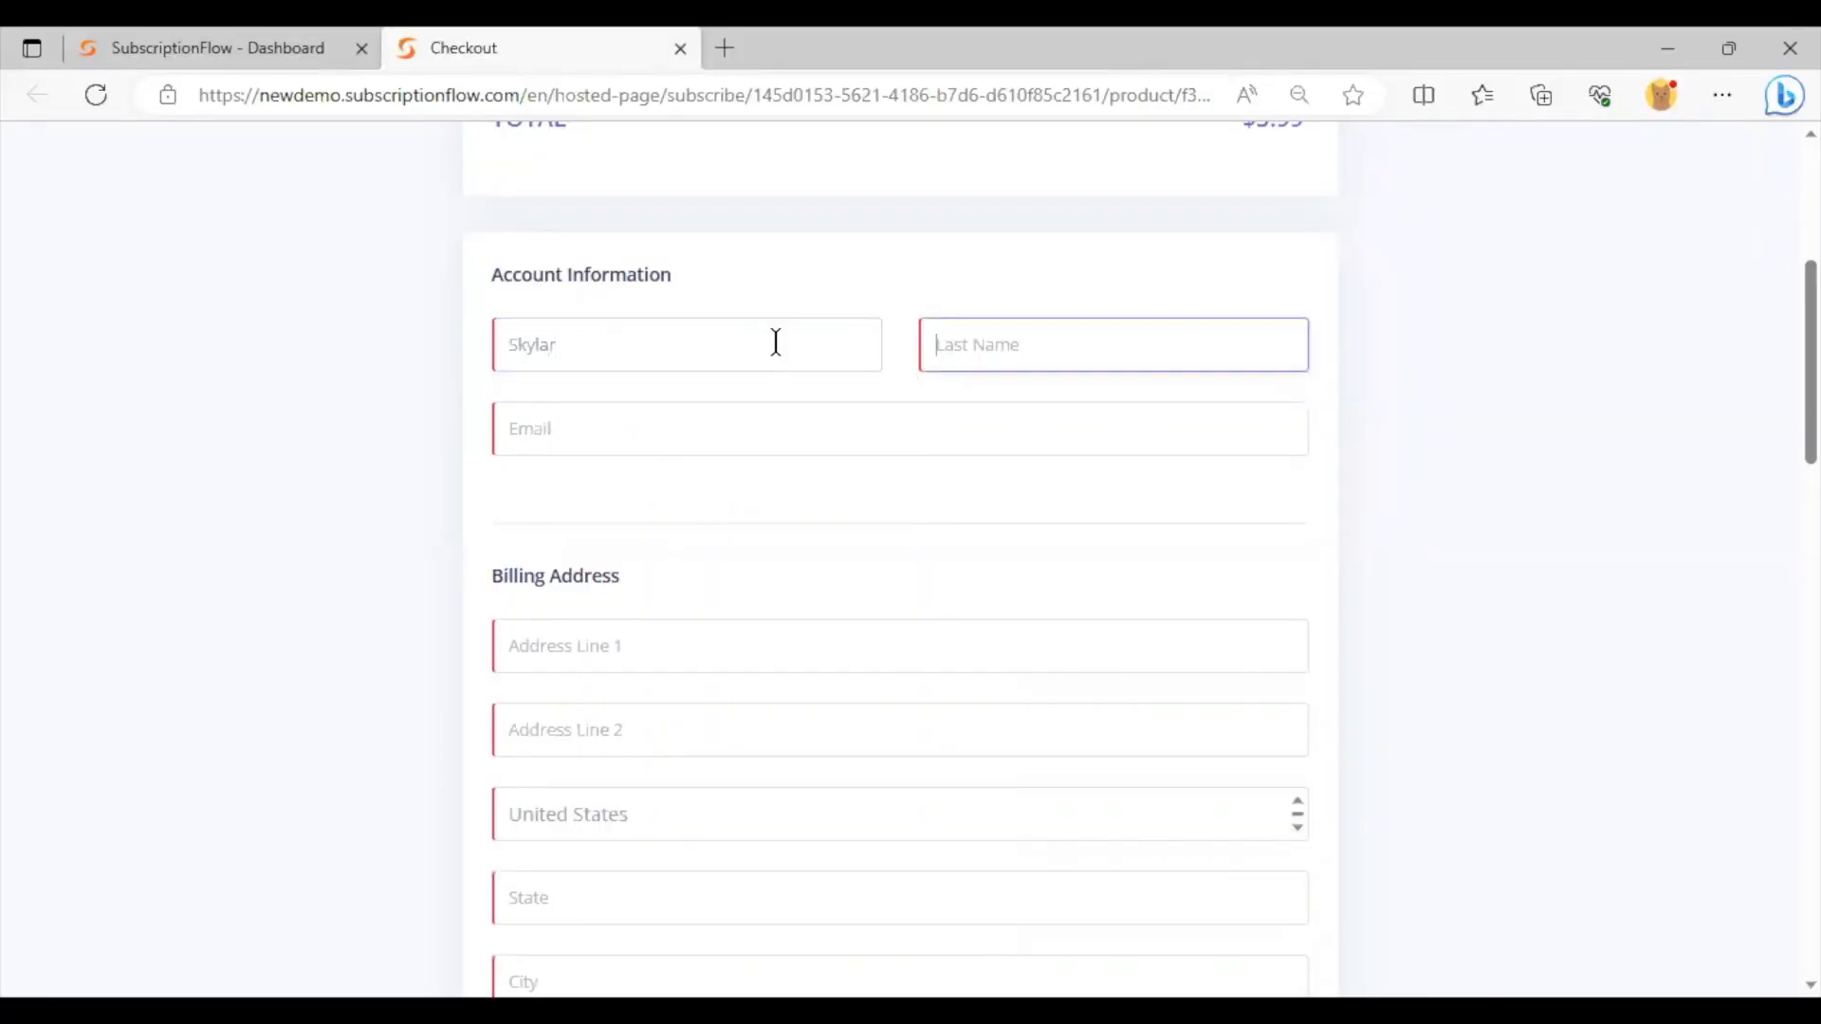
Fill in the customer's last name, e-mail and credit card number on the checkout page and submit the subscription
{"action": "type", "text": "Longbeach"}
{"action": "key", "text": "Tab"}
{"action": "type", "text": "Skyl"}
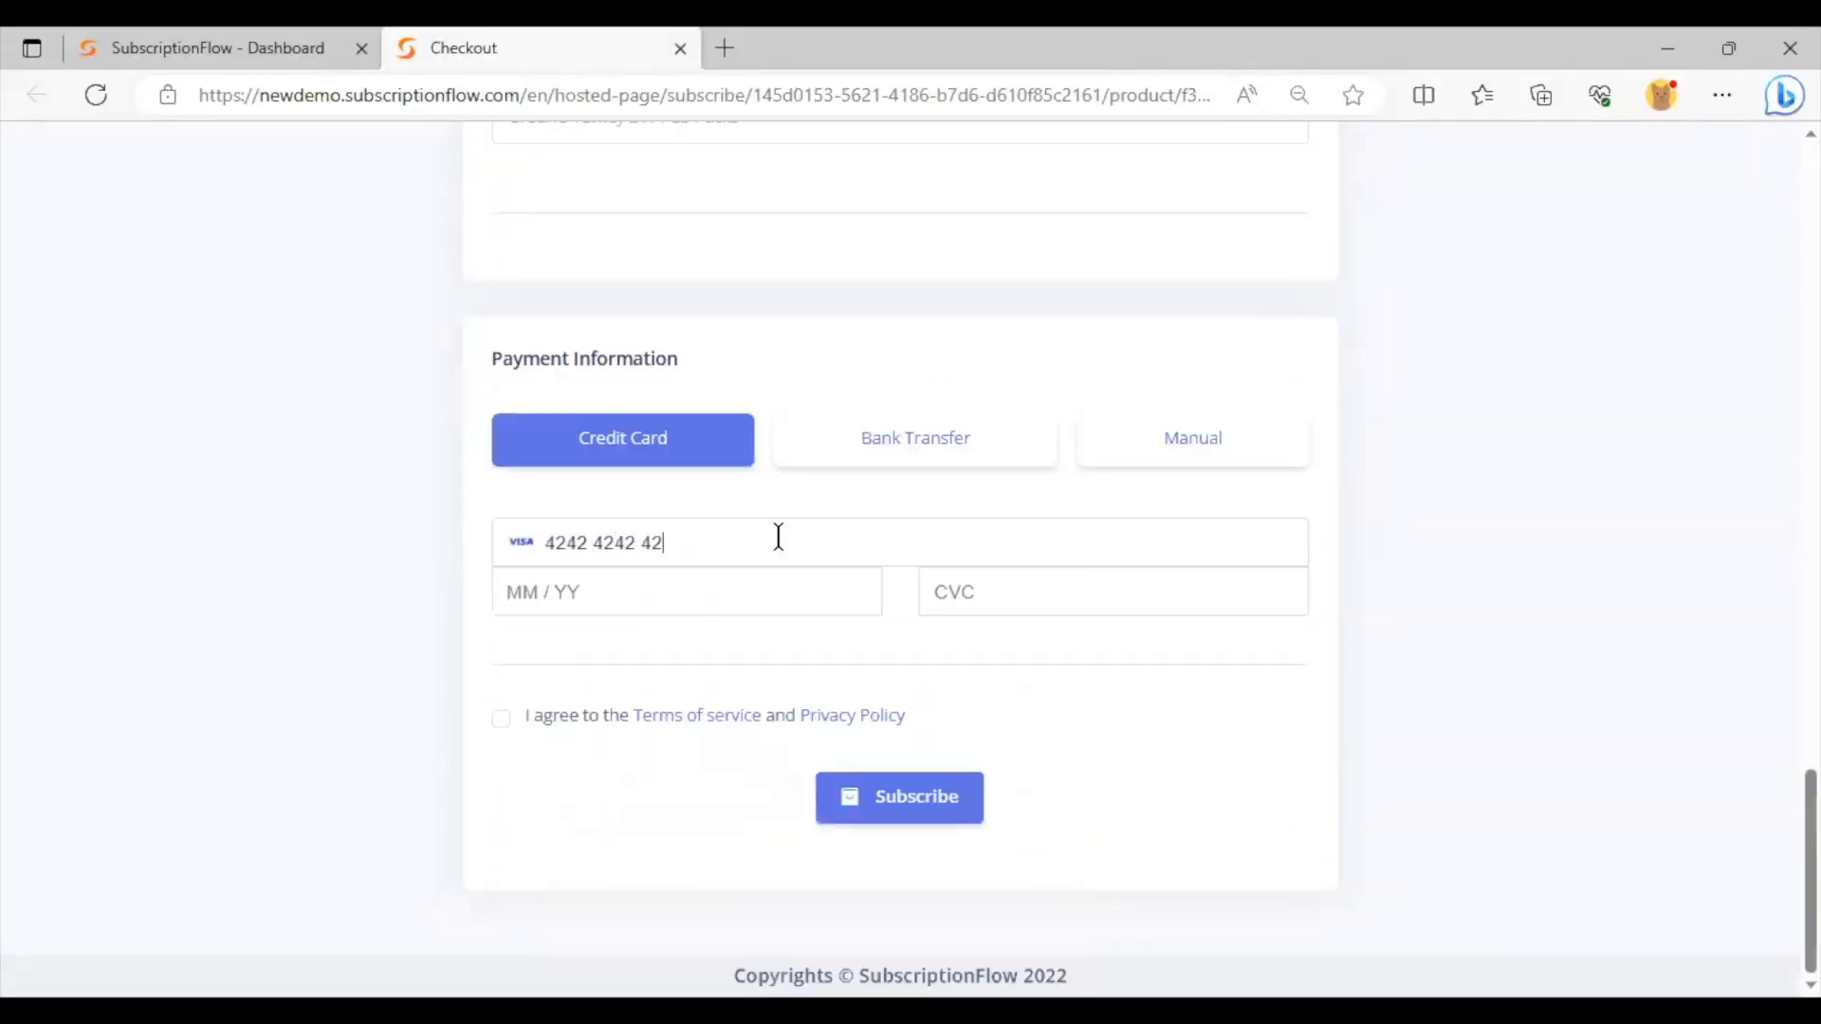
{"action": "type", "text": "42424204"}
{"action": "left_click", "coordinate": [962, 798]}
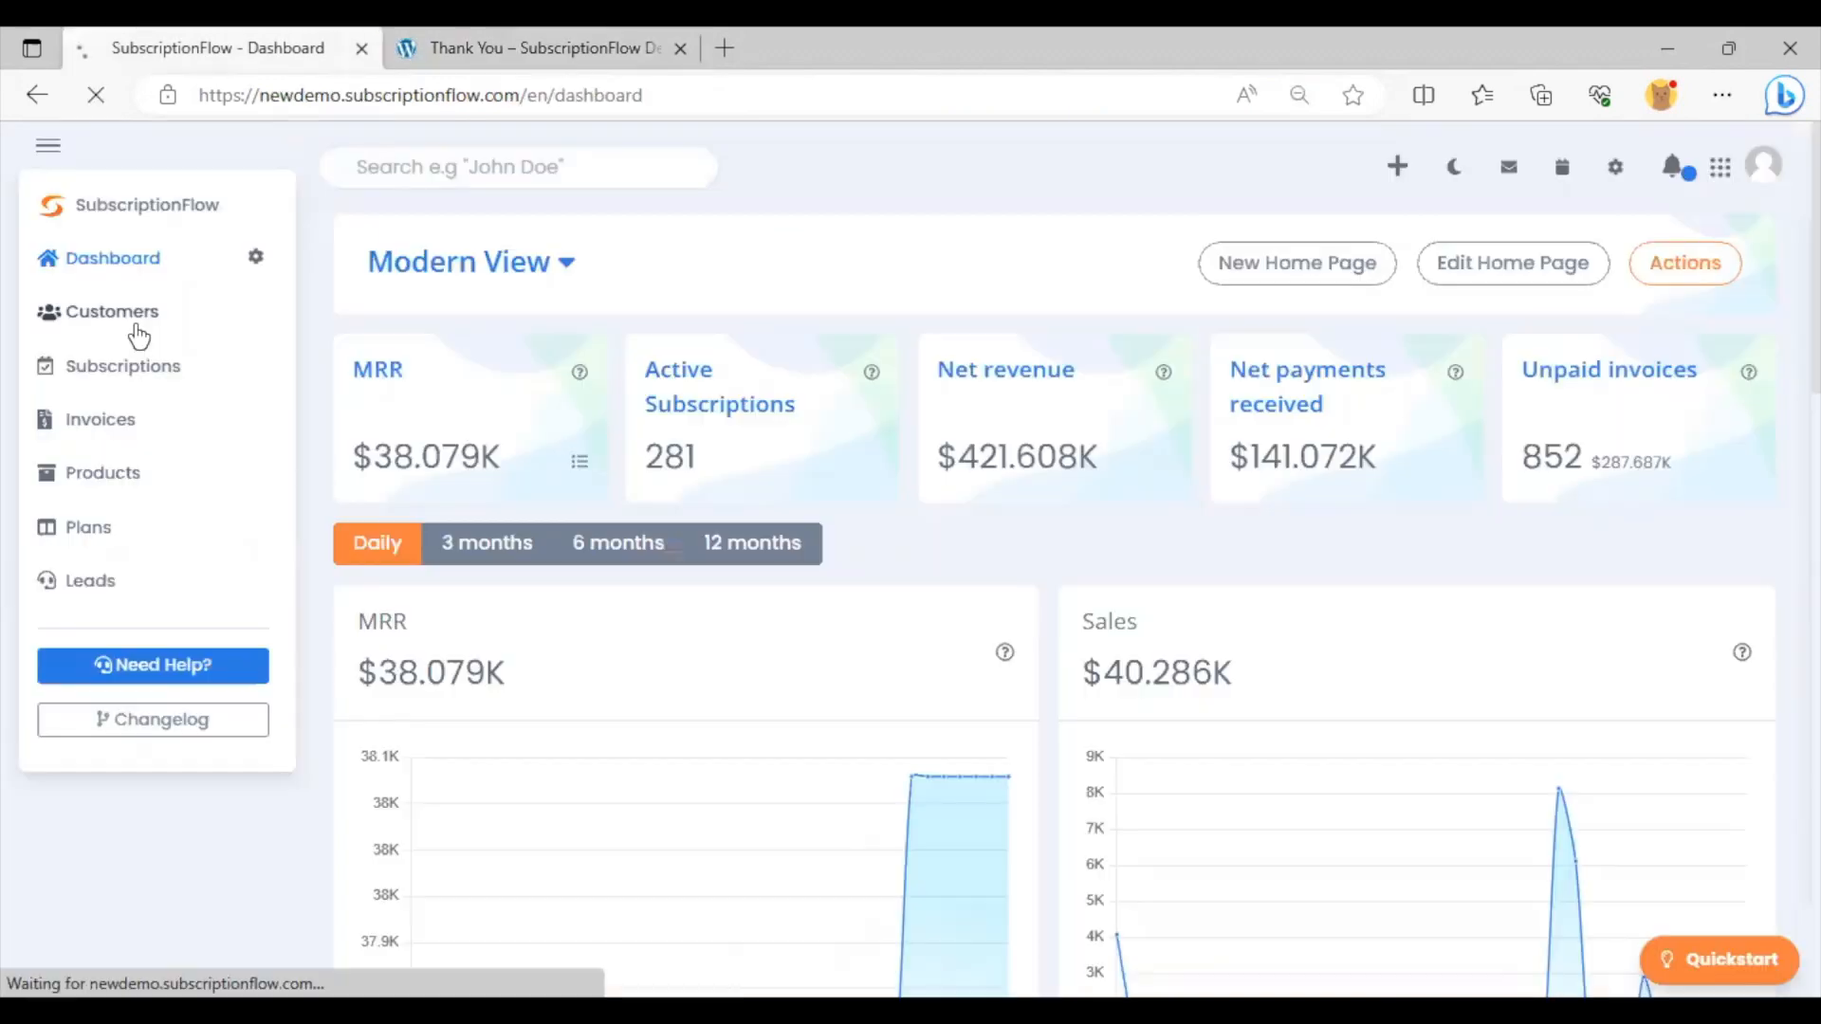
Open the newly subscribed customer's record and review the details and related subscription
{"action": "left_click", "coordinate": [130, 318]}
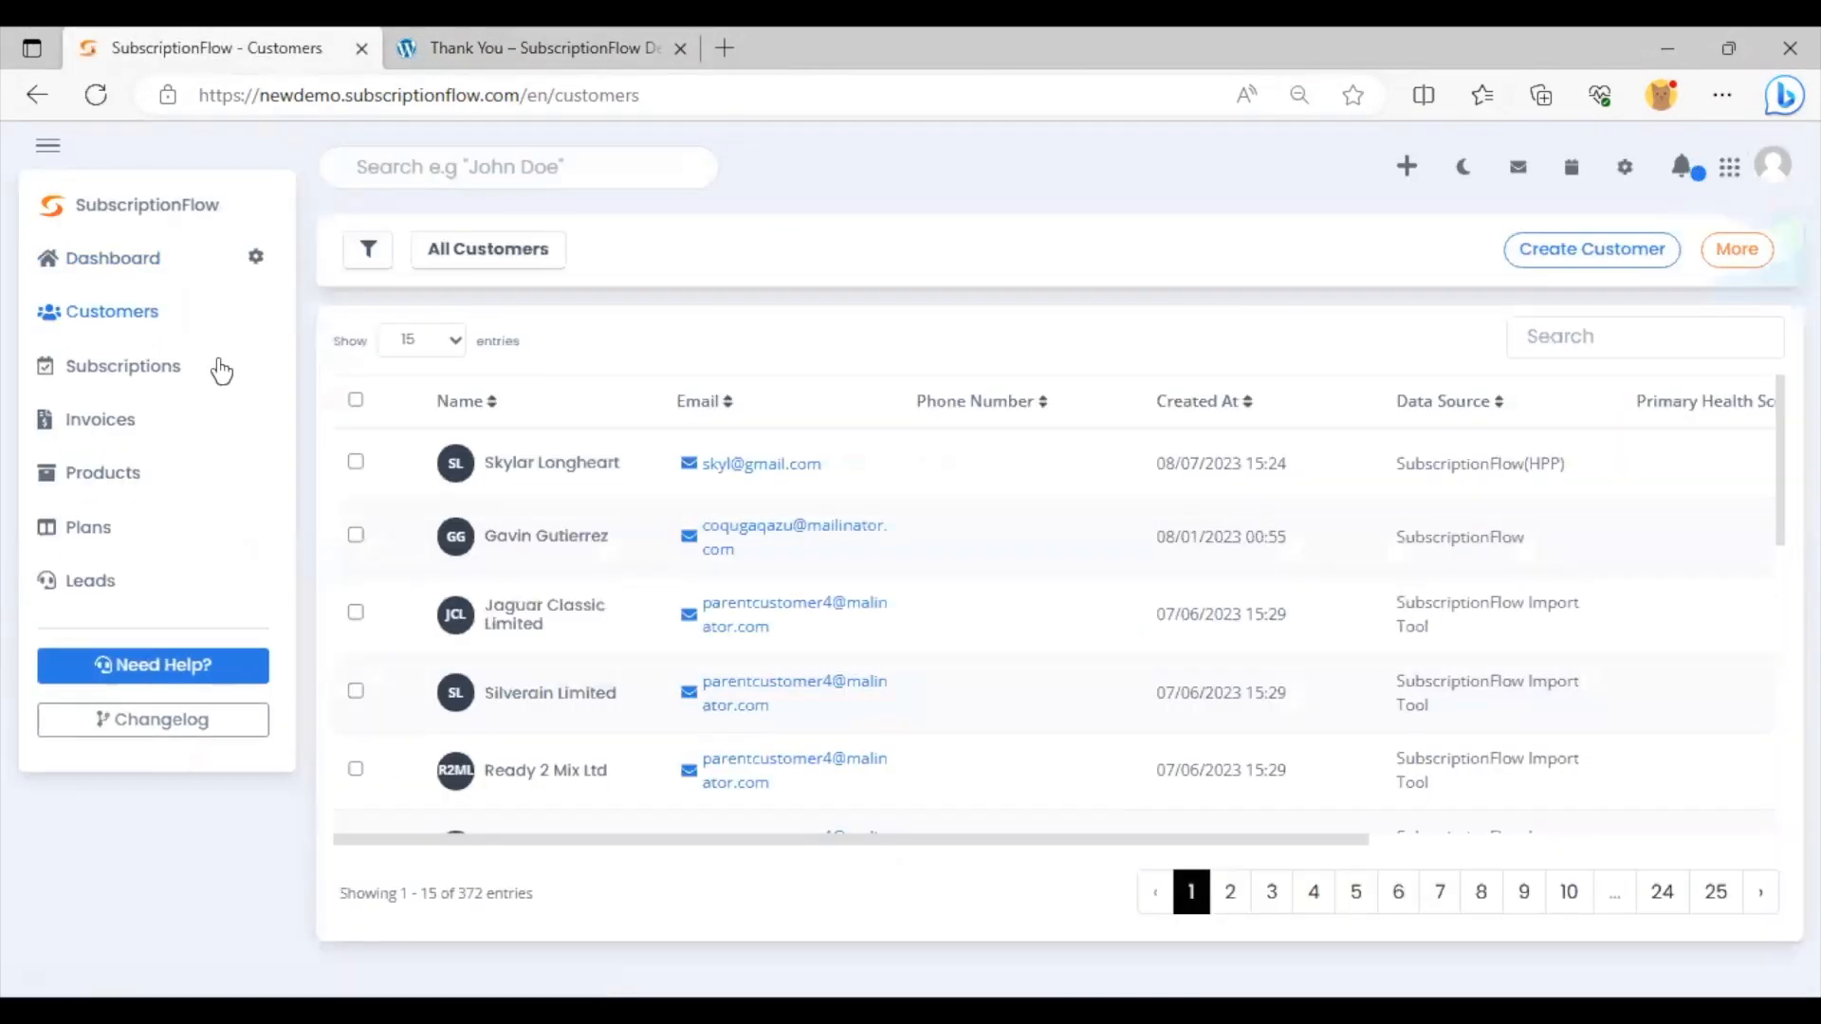
{"action": "left_click", "coordinate": [503, 483]}
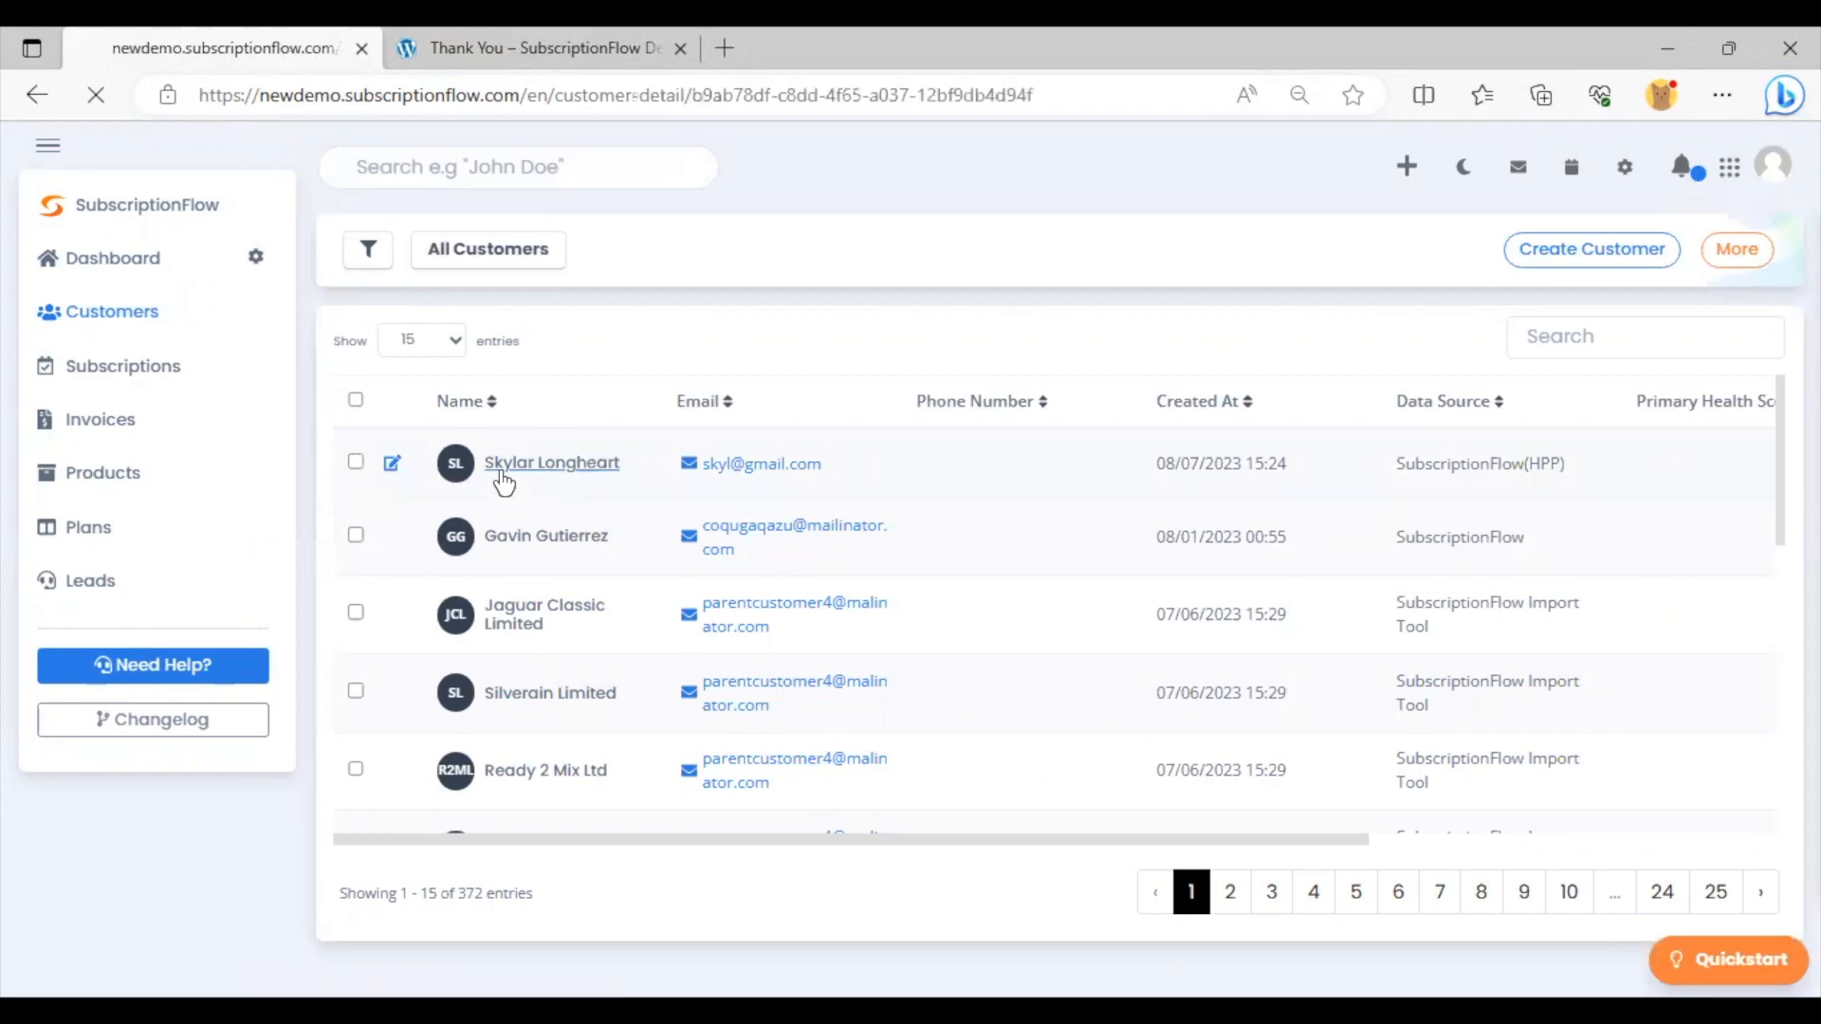
{"action": "scroll", "coordinate": [729, 351], "scroll_direction": "down", "scroll_amount": 1}
{"action": "scroll", "coordinate": [1024, 661], "scroll_direction": "down", "scroll_amount": 1}
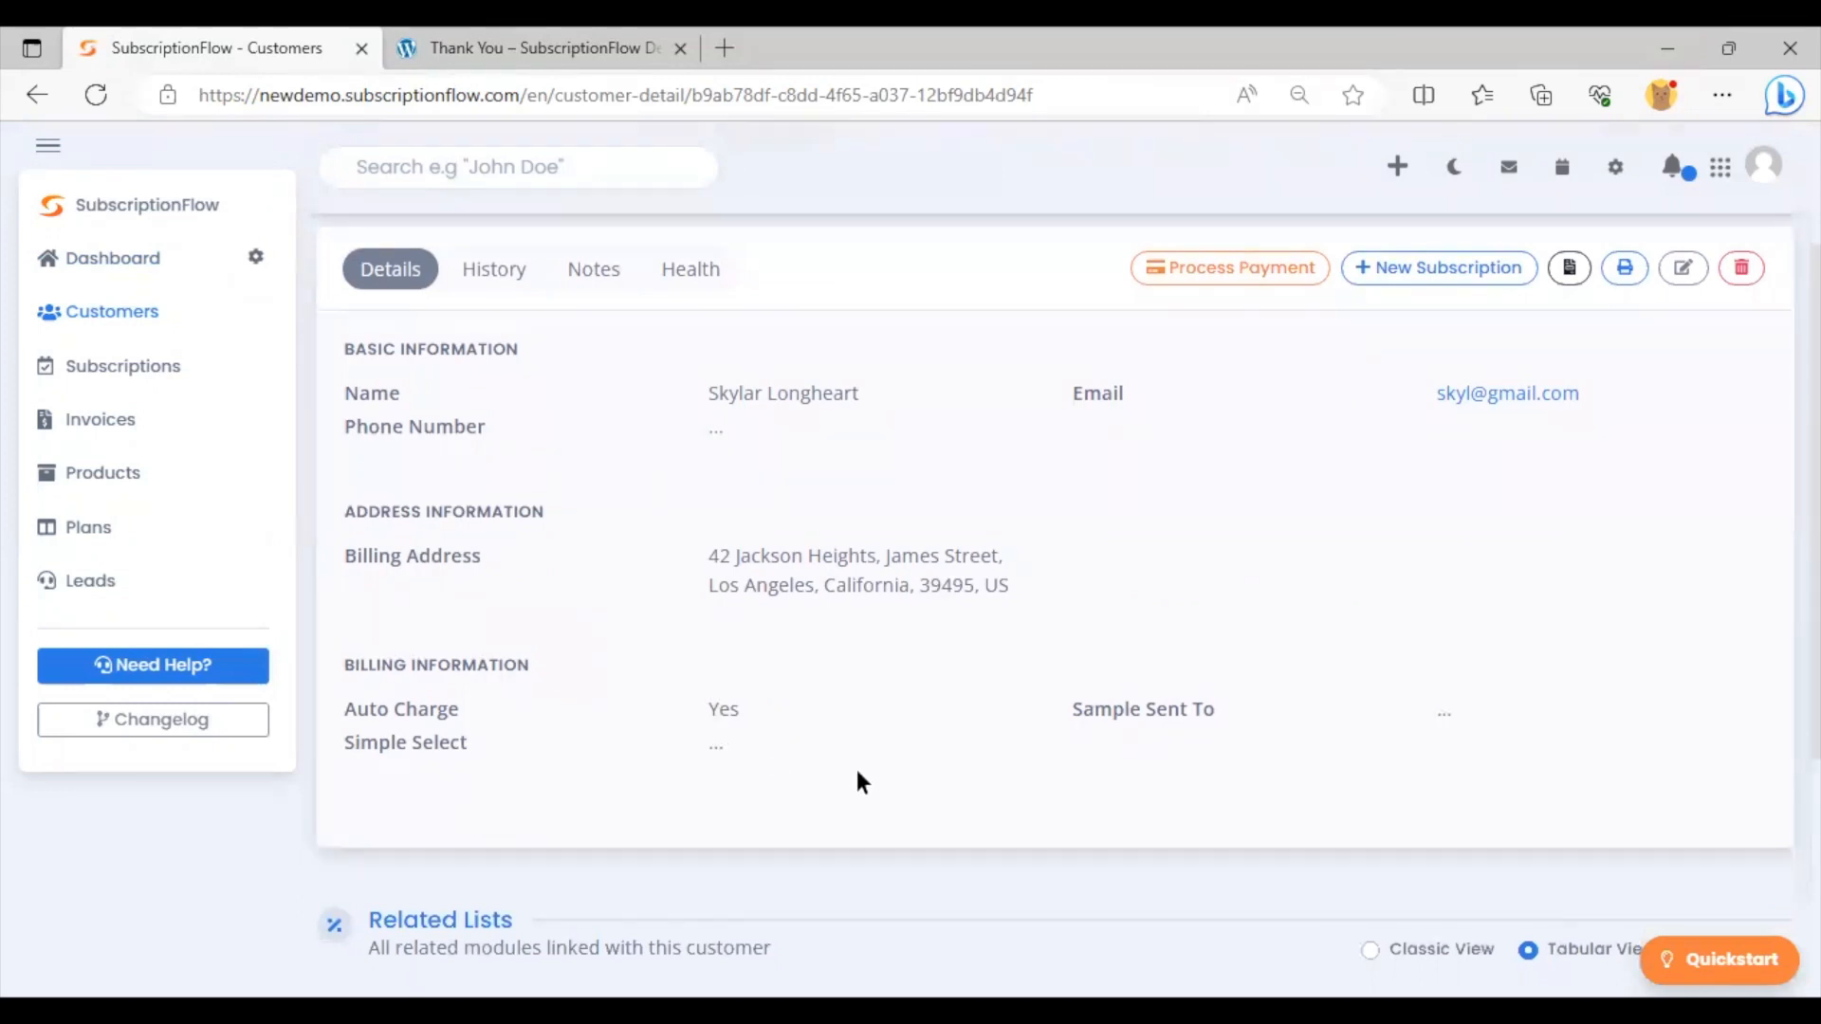
{"action": "scroll", "coordinate": [478, 829], "scroll_direction": "down", "scroll_amount": 4}
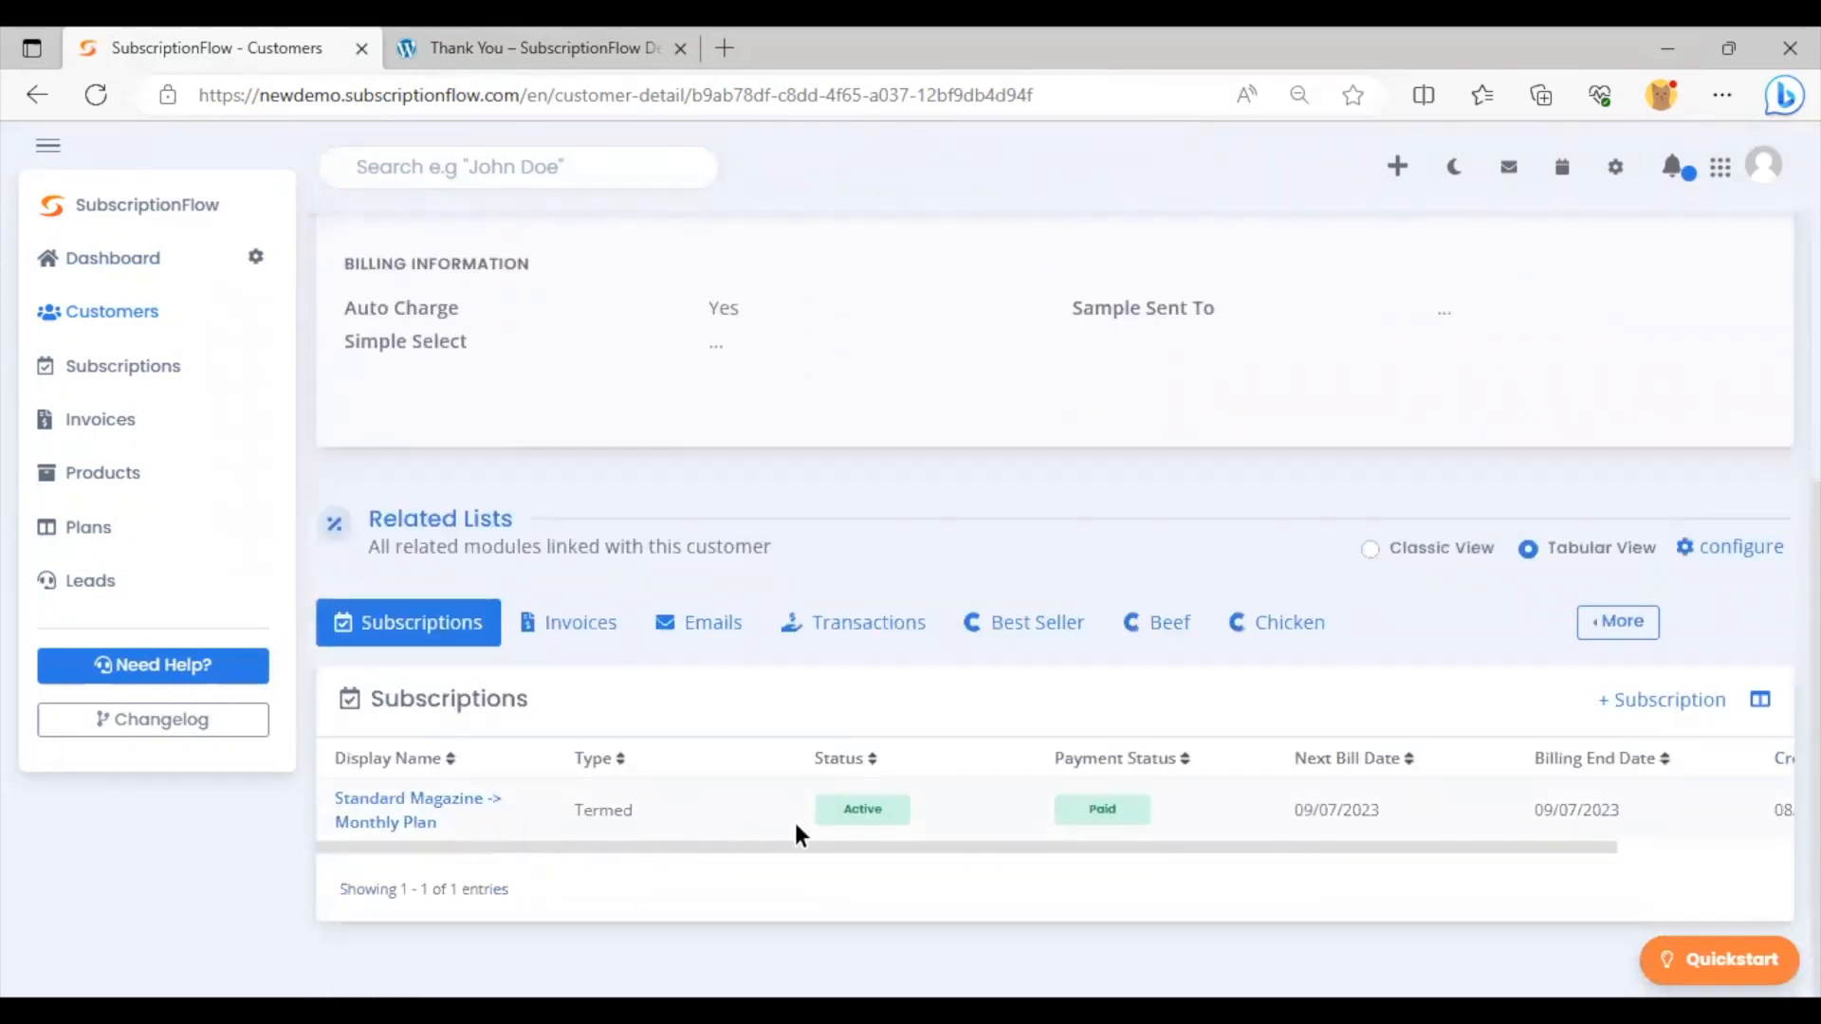
Check the customer's related invoices, emails and transactions, and return to the invoices
{"action": "left_click", "coordinate": [580, 622]}
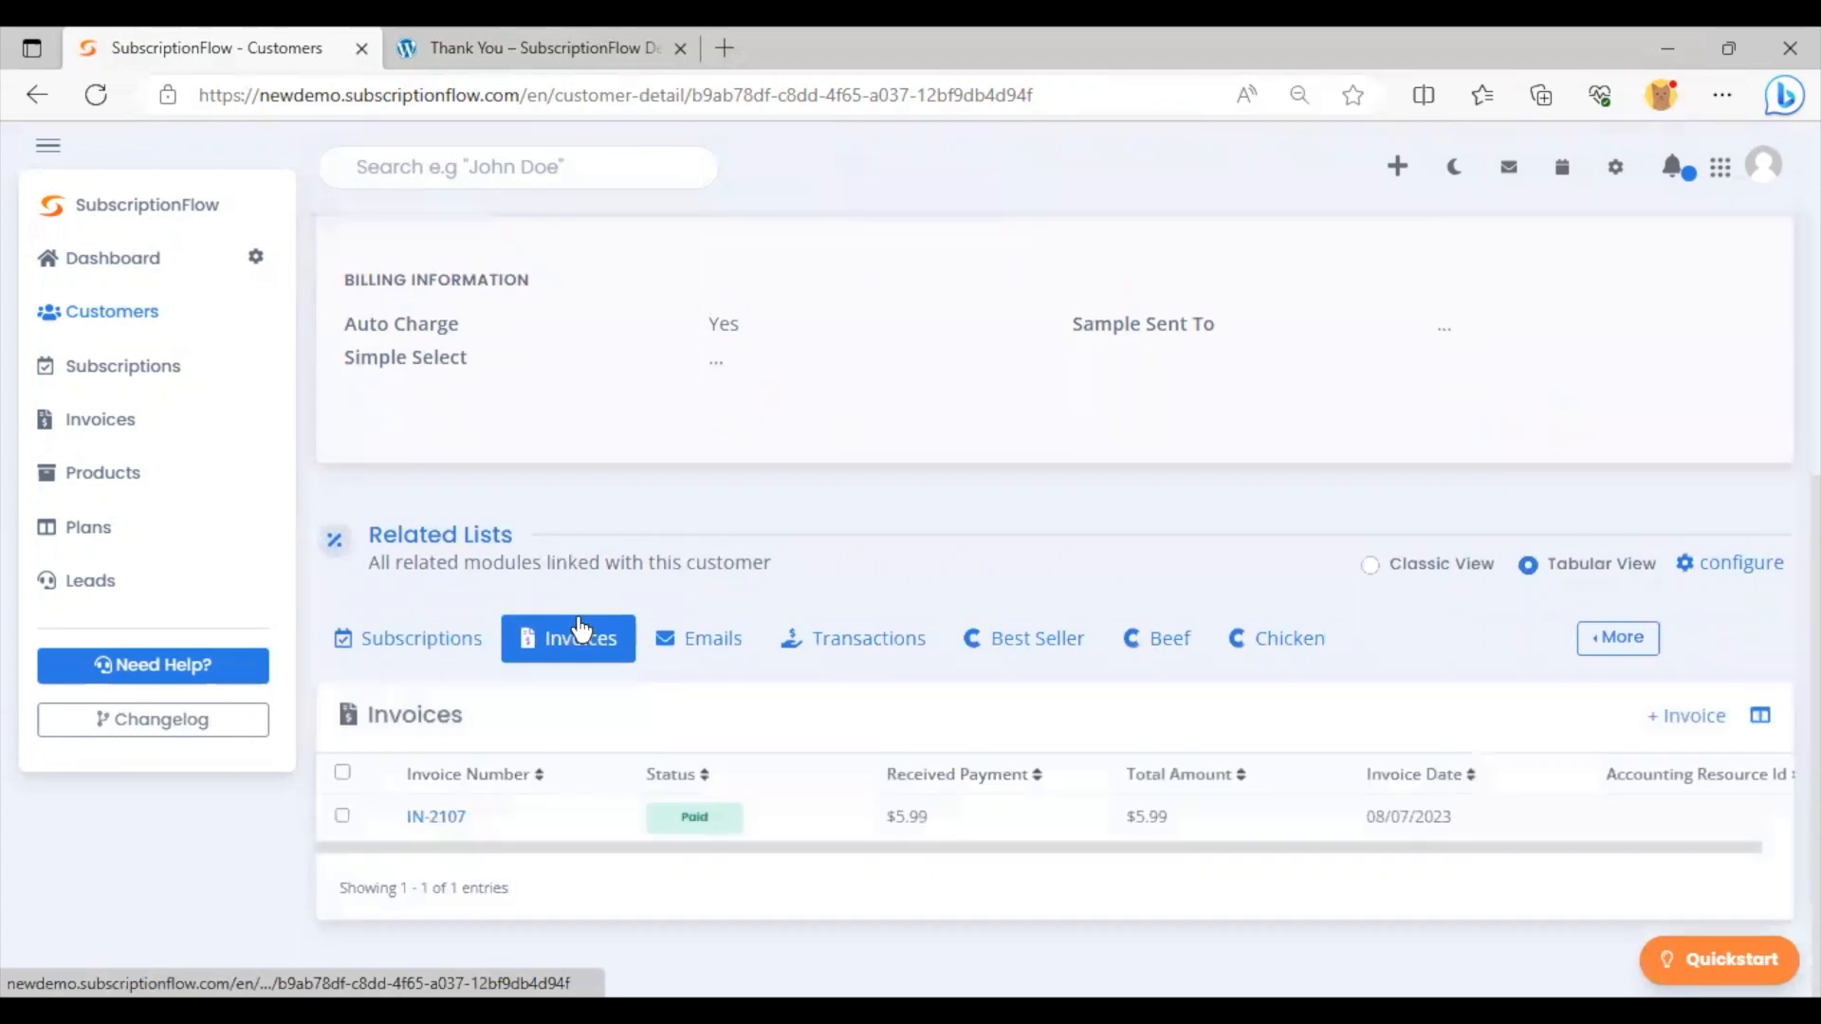
{"action": "left_click", "coordinate": [709, 652]}
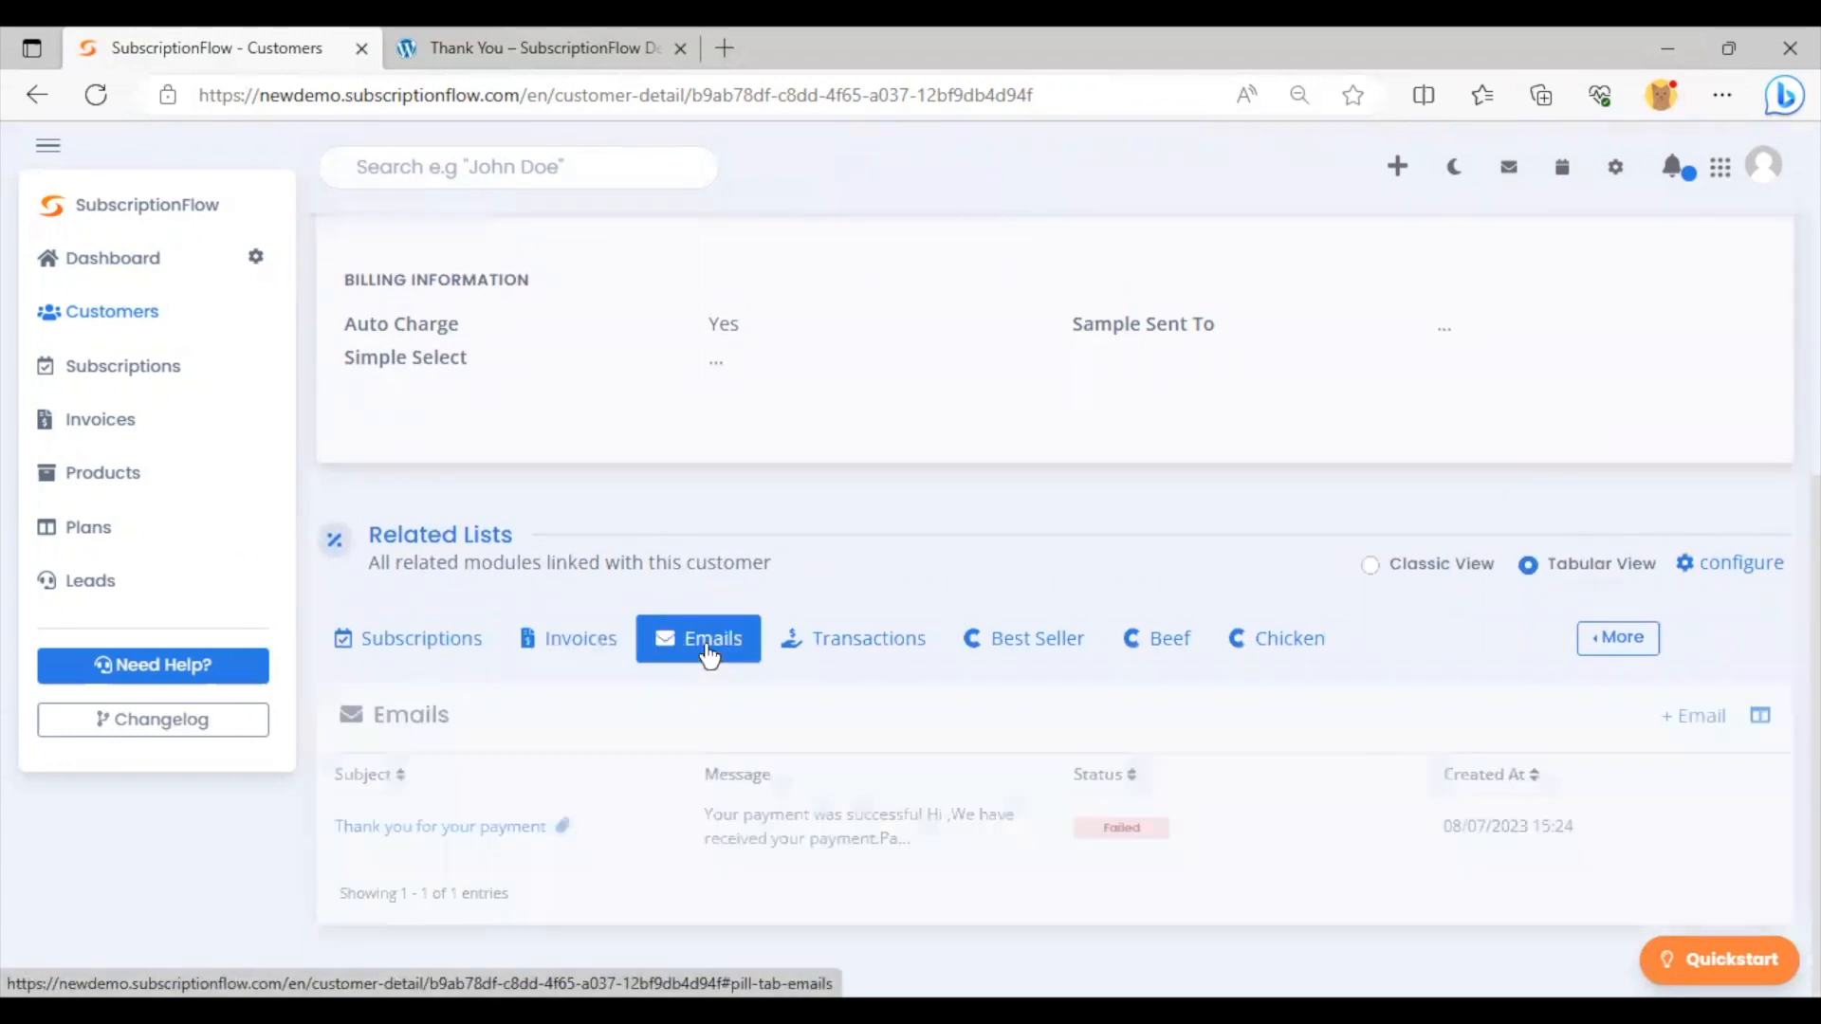
{"action": "left_click", "coordinate": [853, 664]}
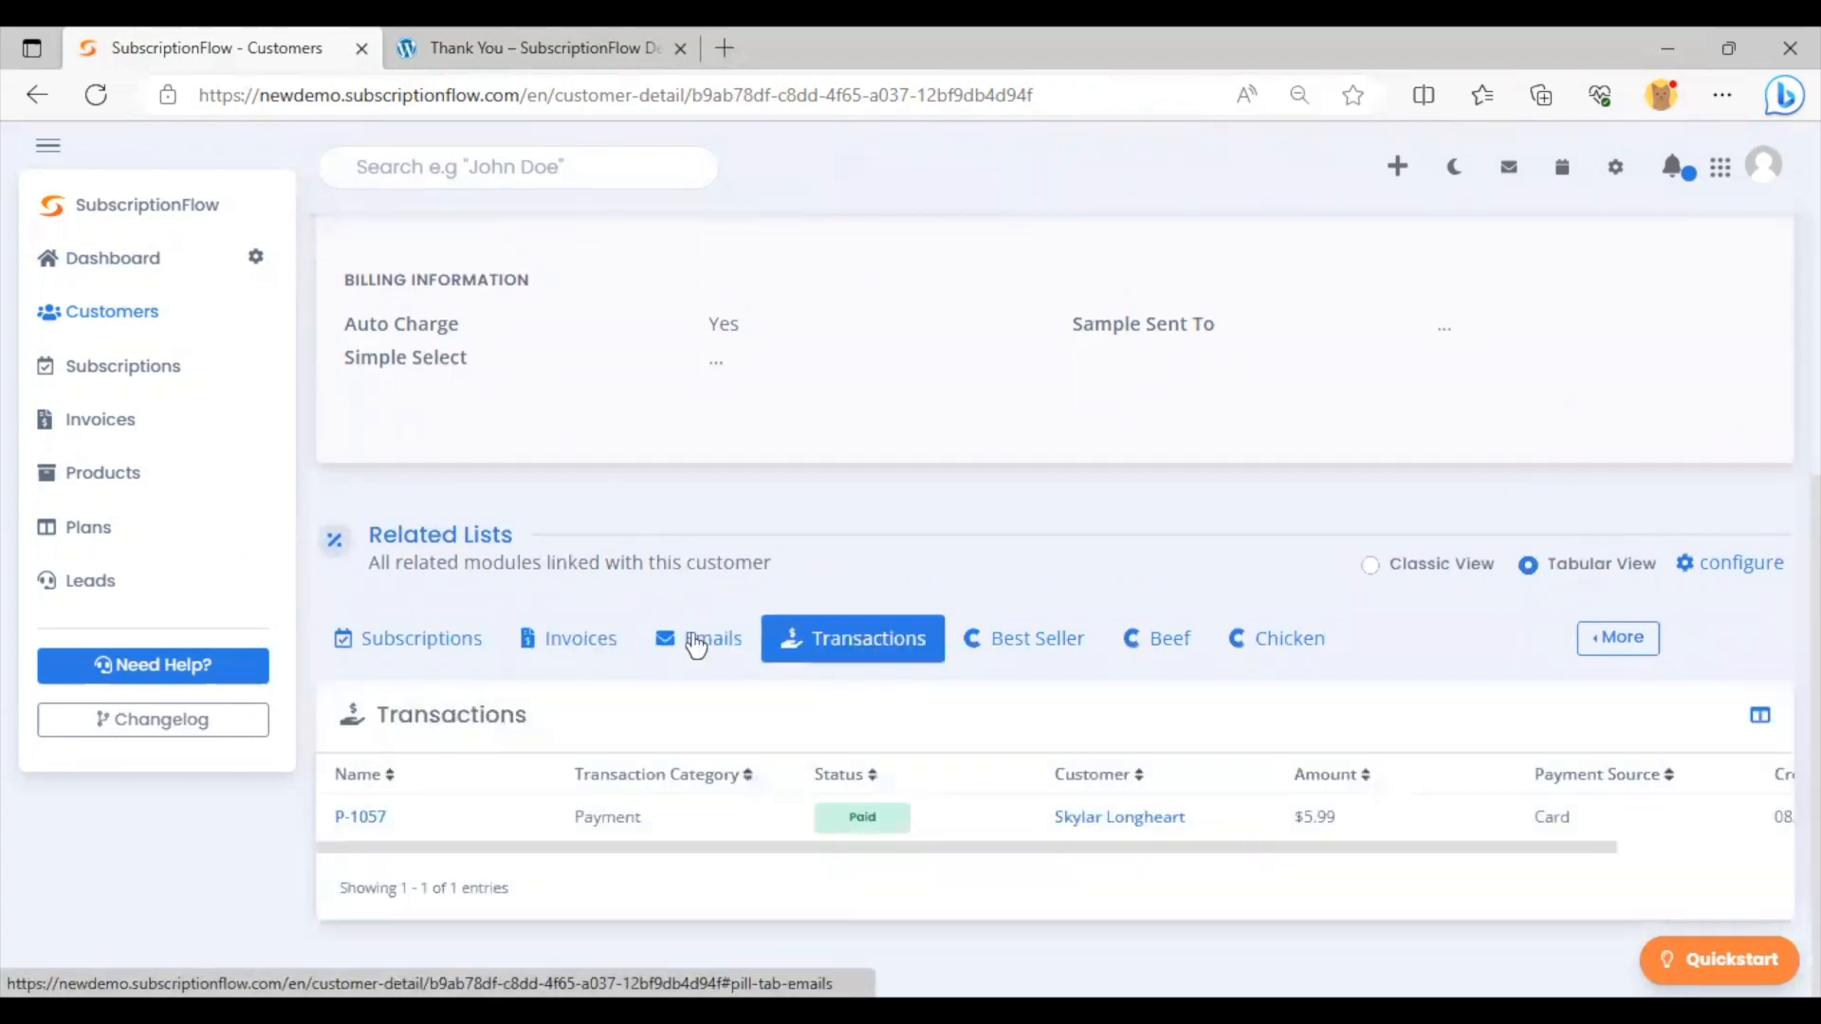
{"action": "left_click", "coordinate": [580, 637]}
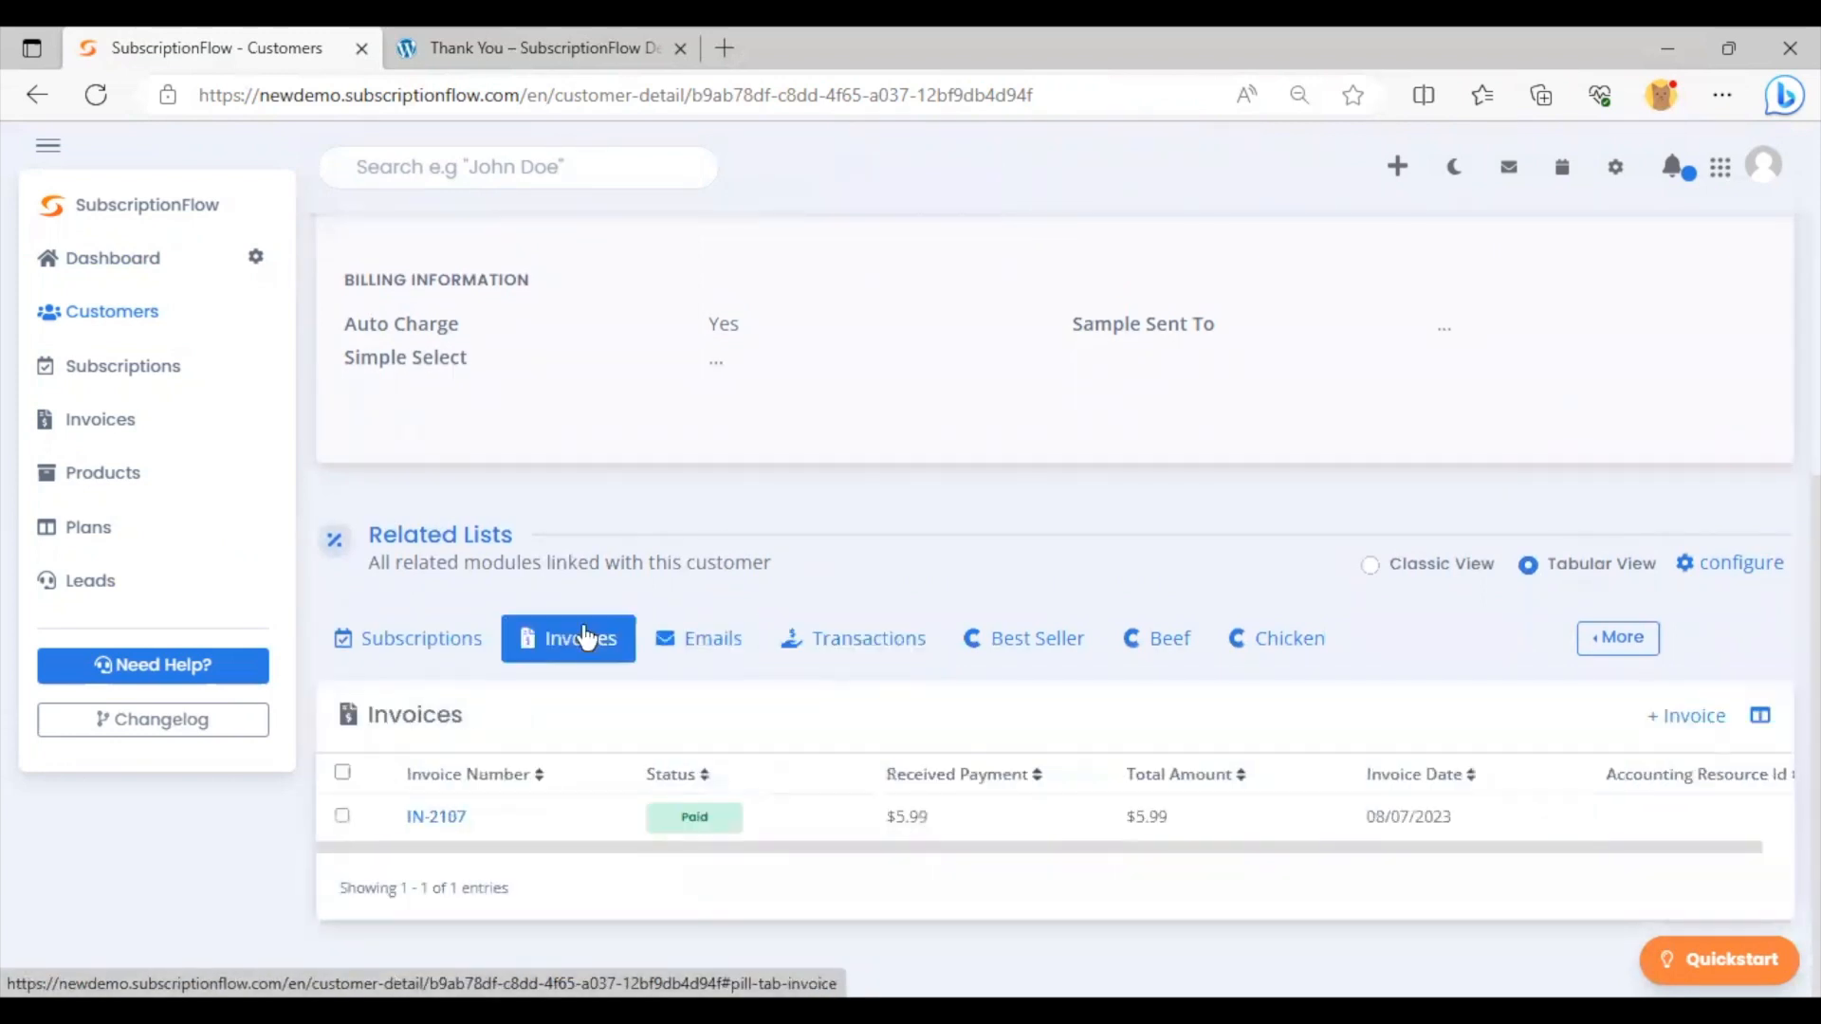
Open the customer's paid invoice, review its details and bring up the printable version
{"action": "left_click", "coordinate": [457, 834]}
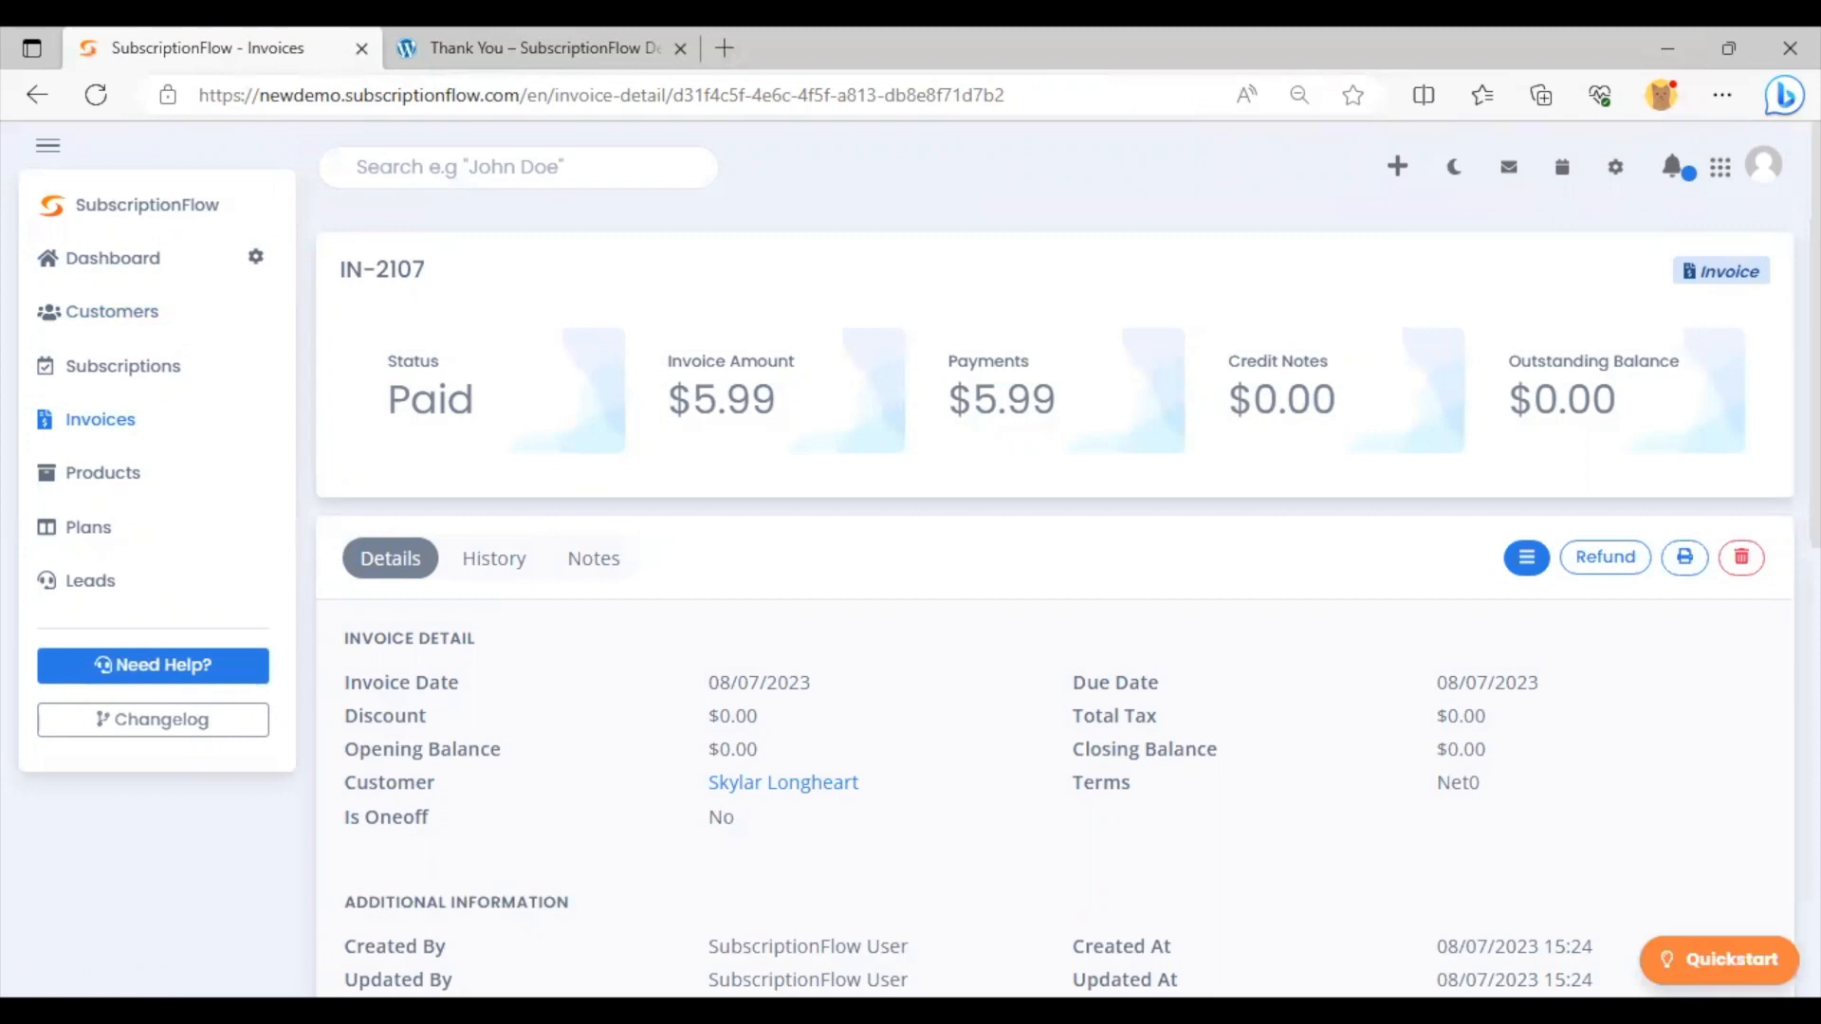
{"action": "scroll", "coordinate": [1067, 557], "scroll_direction": "down", "scroll_amount": 1}
{"action": "scroll", "coordinate": [1579, 289], "scroll_direction": "down", "scroll_amount": 2}
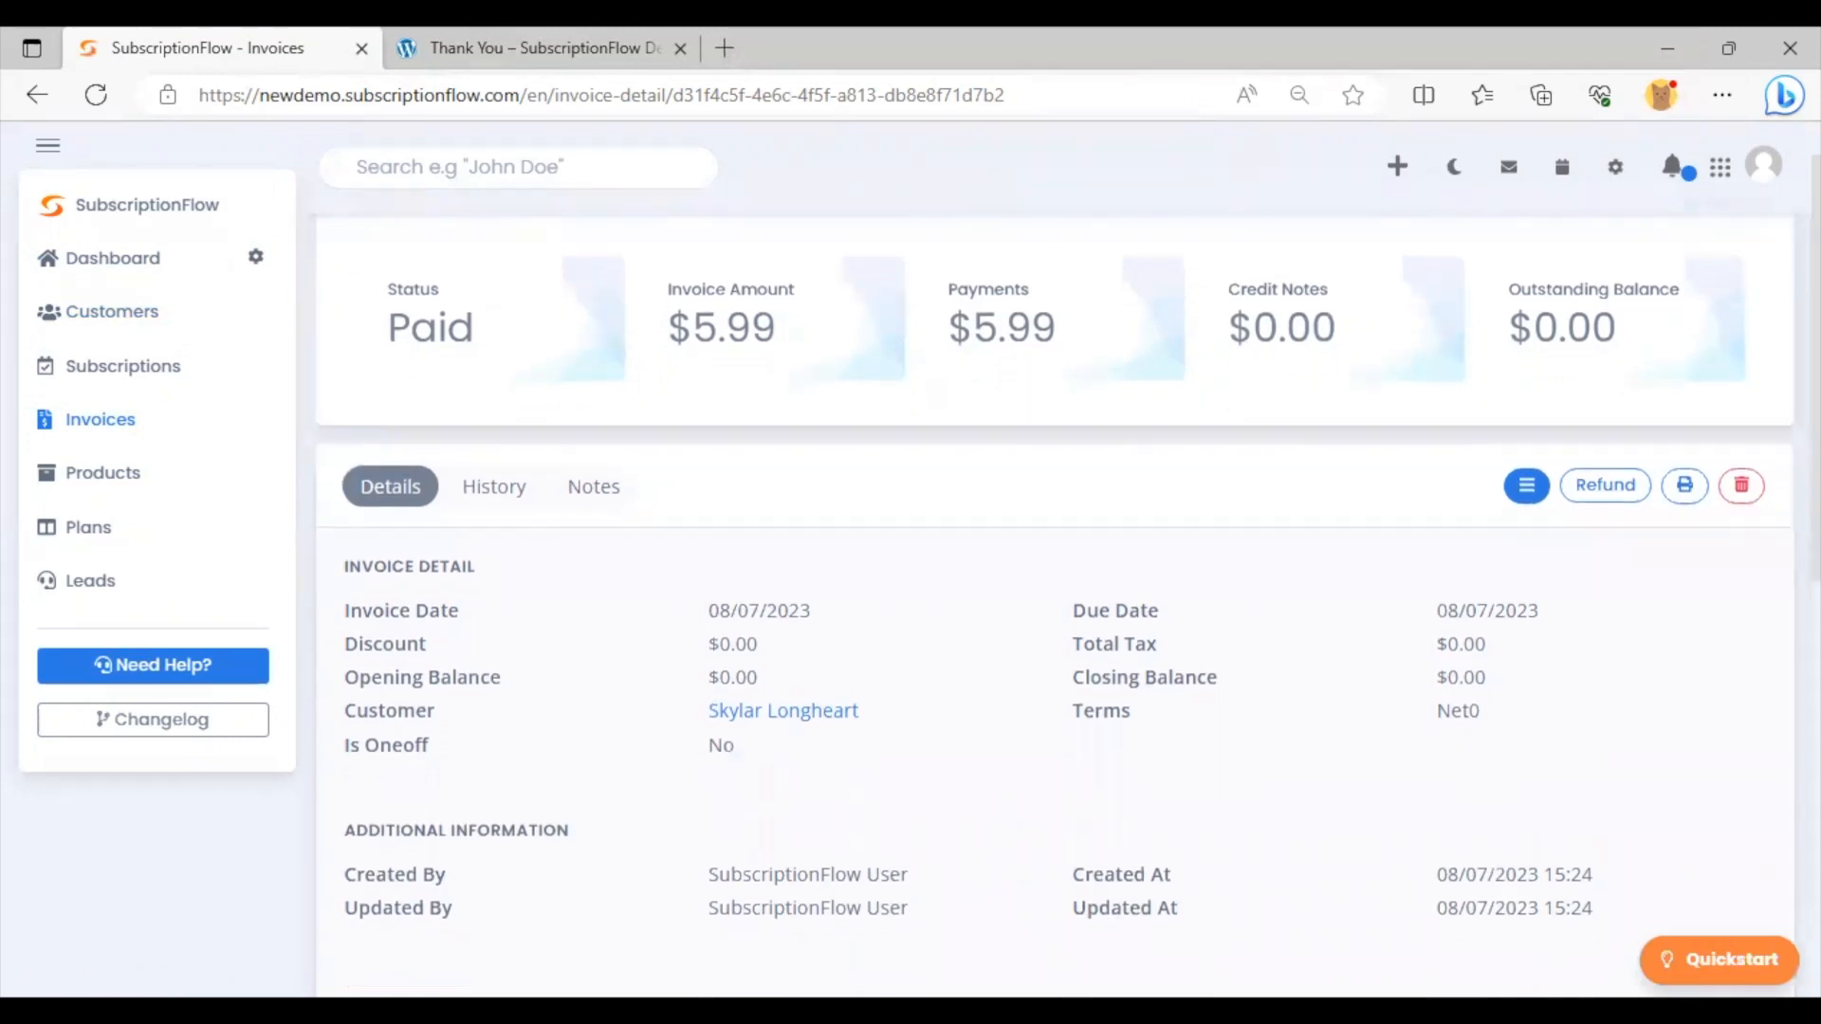
{"action": "left_click", "coordinate": [1686, 361]}
{"action": "scroll", "coordinate": [1119, 555], "scroll_direction": "down", "scroll_amount": 1}
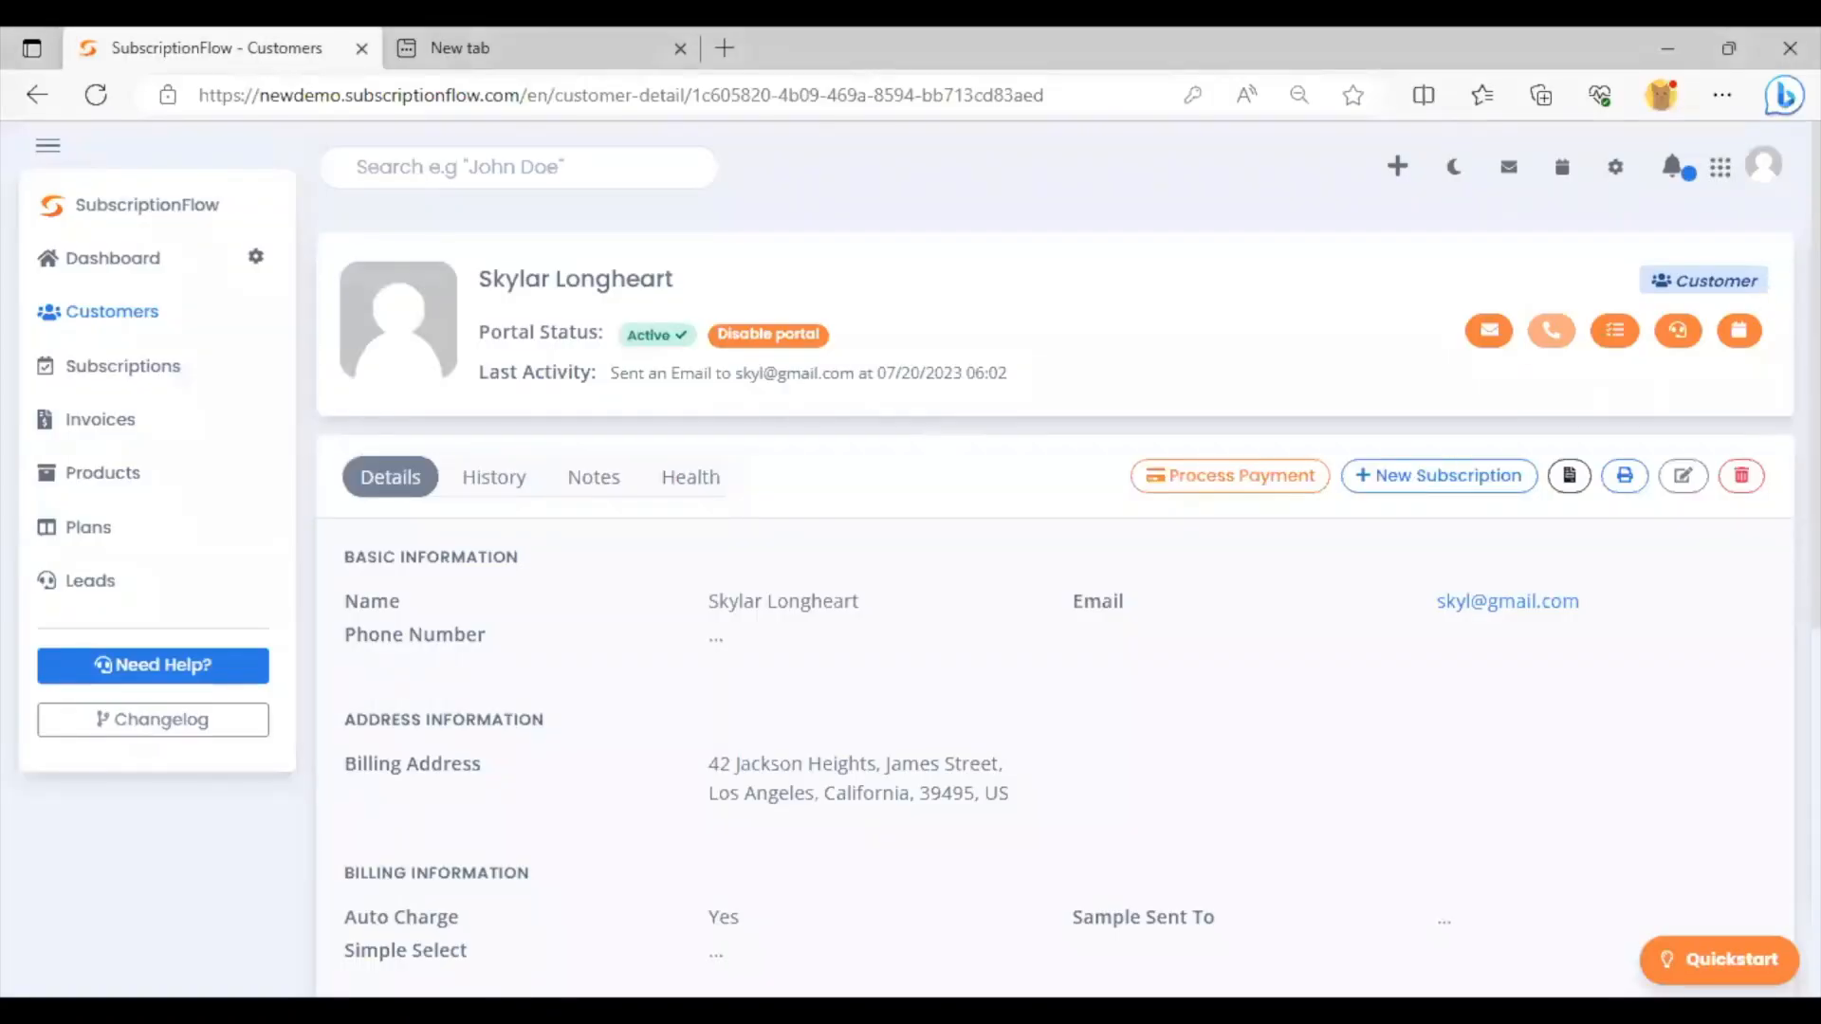
View the customer's related emails and open the Portal Manager from the dashboard
{"action": "scroll", "coordinate": [866, 580], "scroll_direction": "down", "scroll_amount": 7}
{"action": "left_click", "coordinate": [713, 602]}
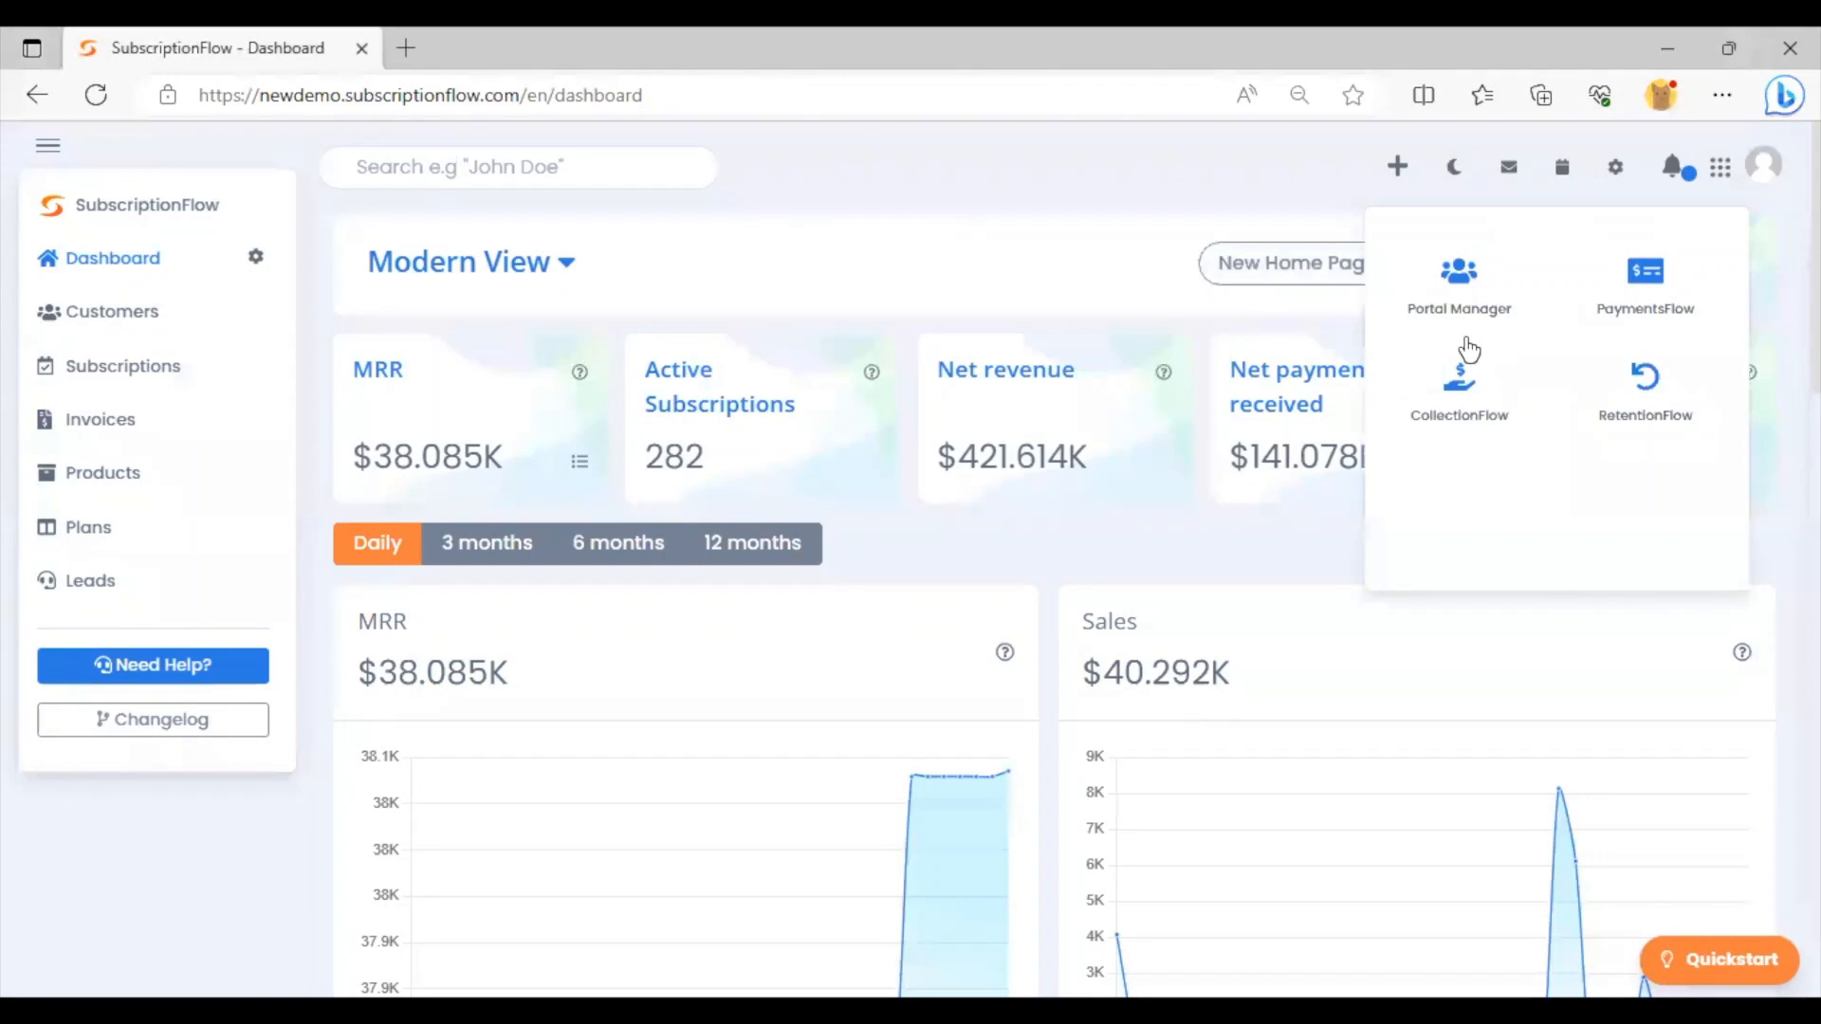
{"action": "left_click", "coordinate": [1451, 320]}
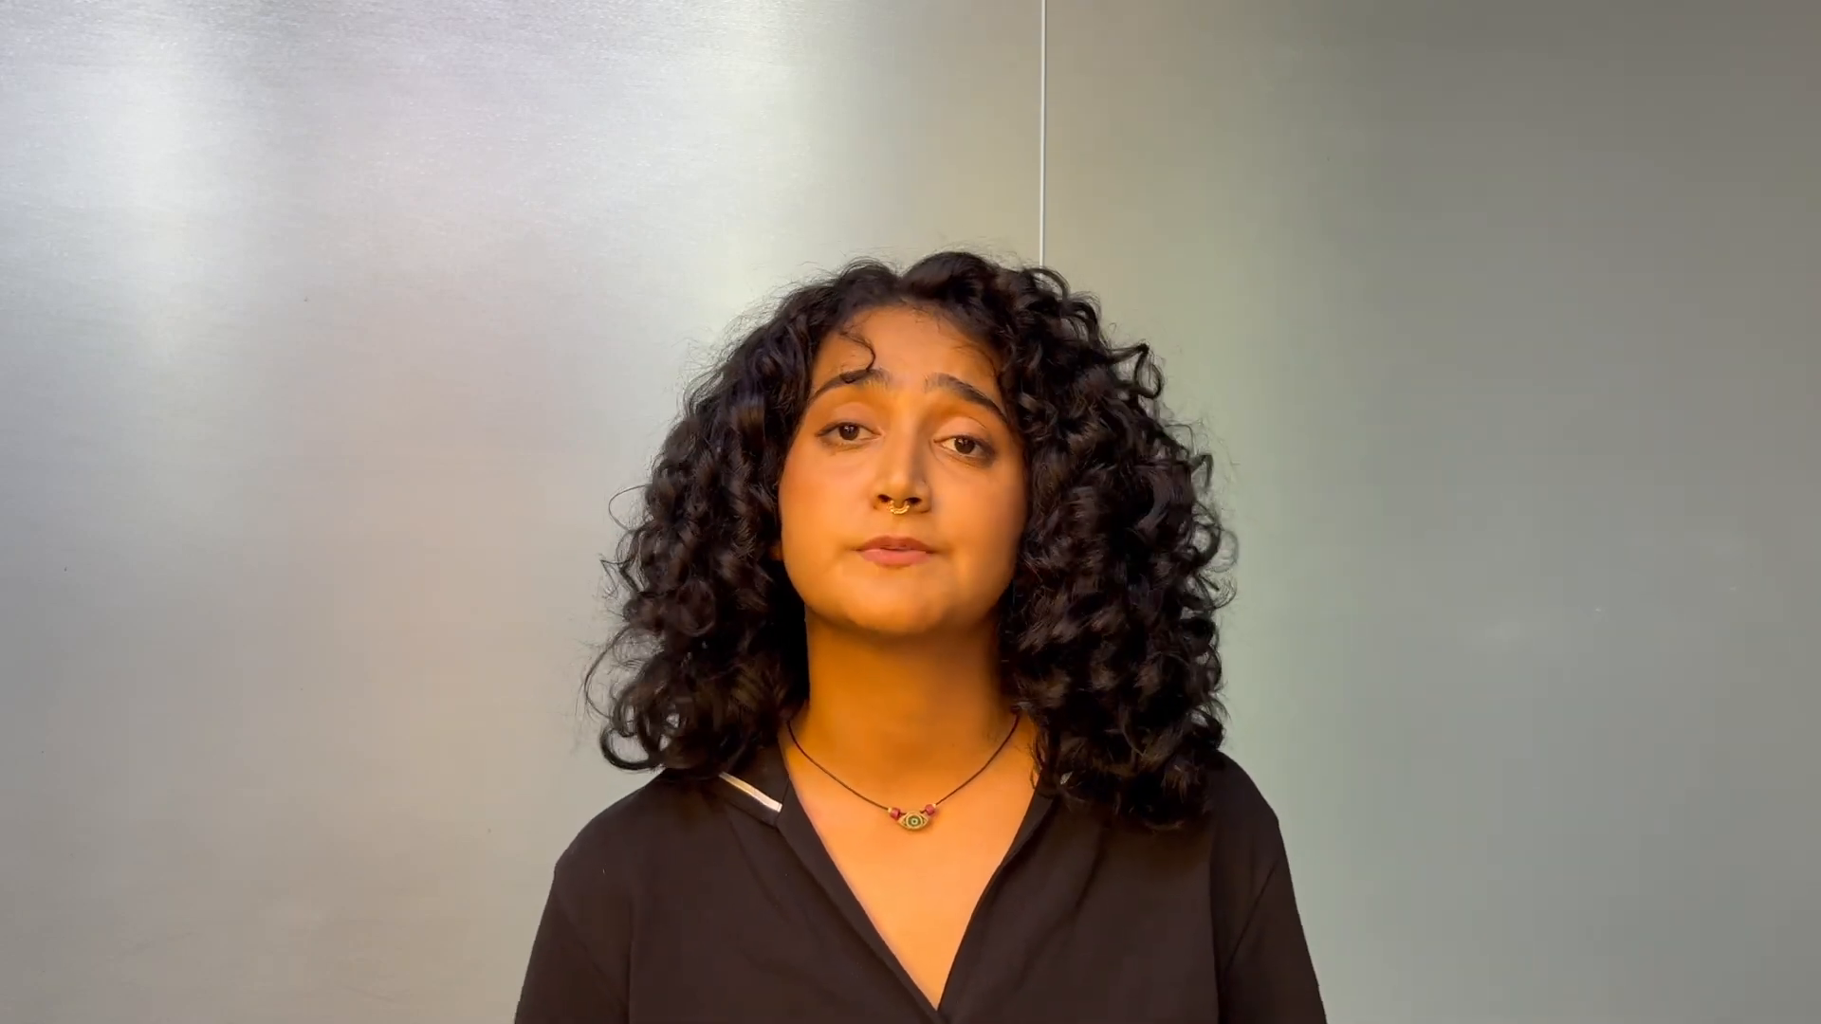
Start a new report on the Activities module, include the first related module, and continue to the report type
{"action": "left_click", "coordinate": [98, 637]}
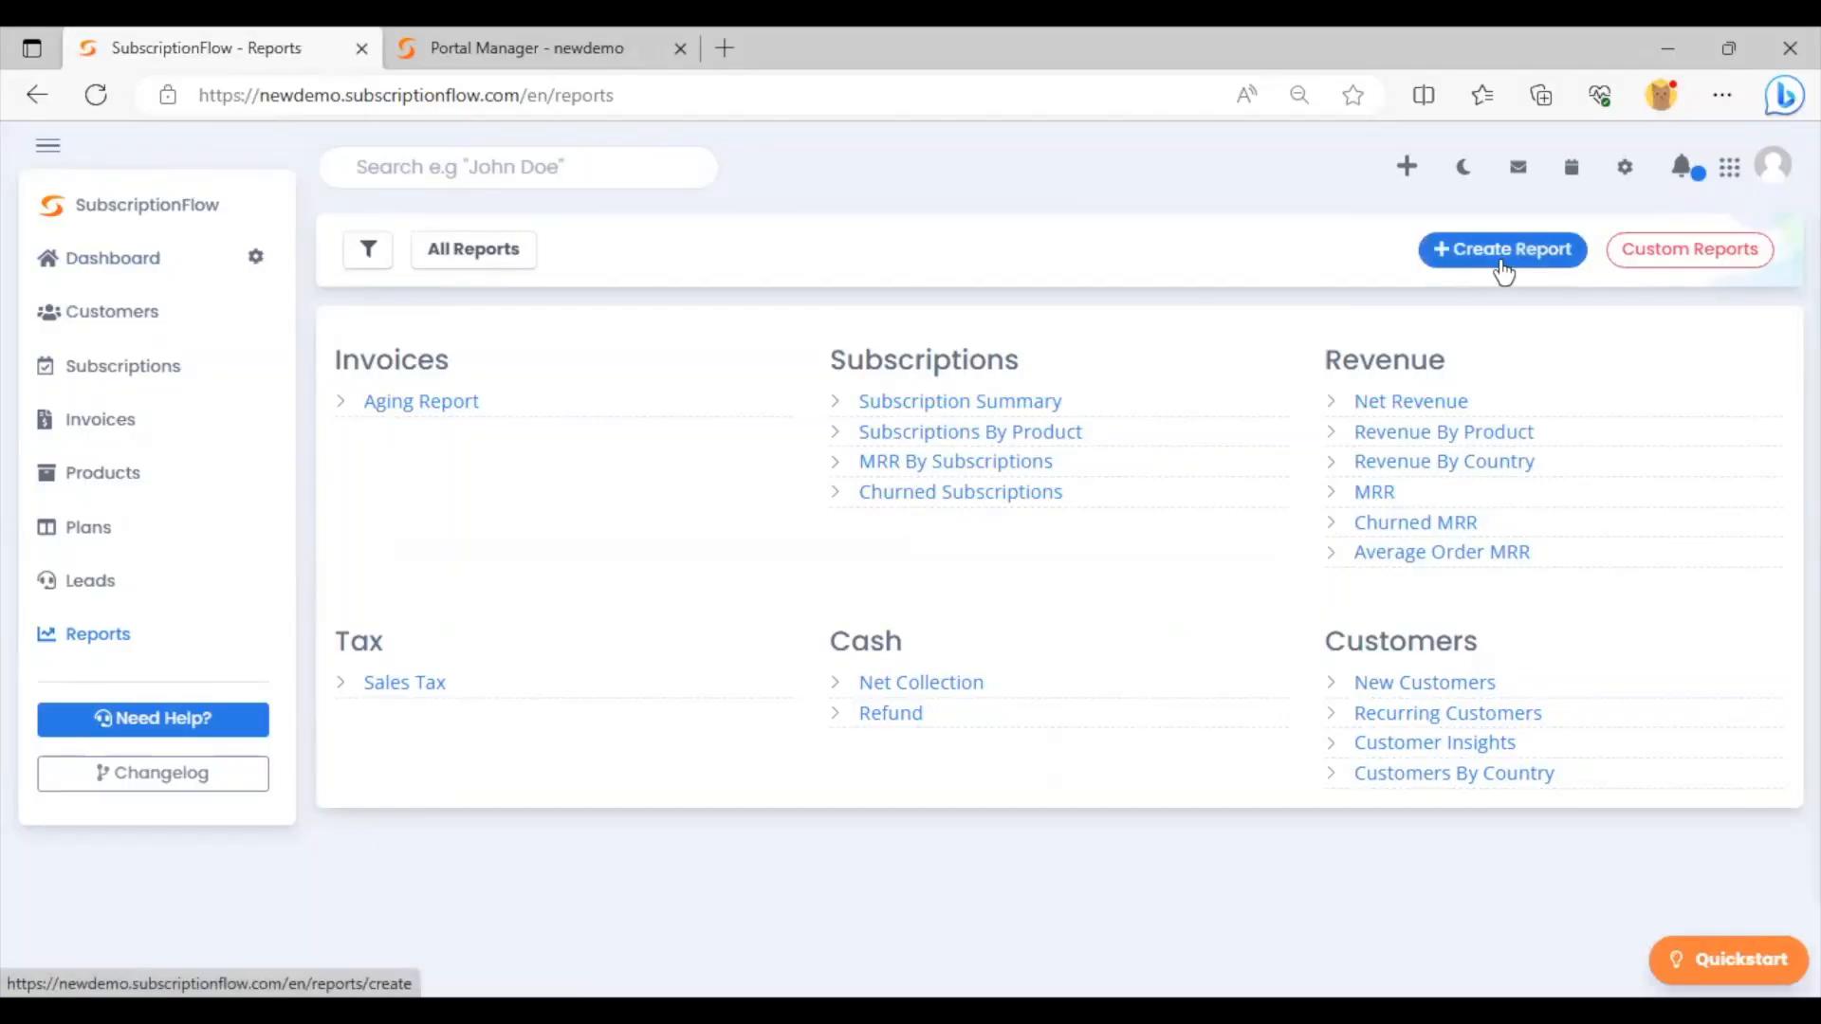
{"action": "left_click", "coordinate": [1503, 270]}
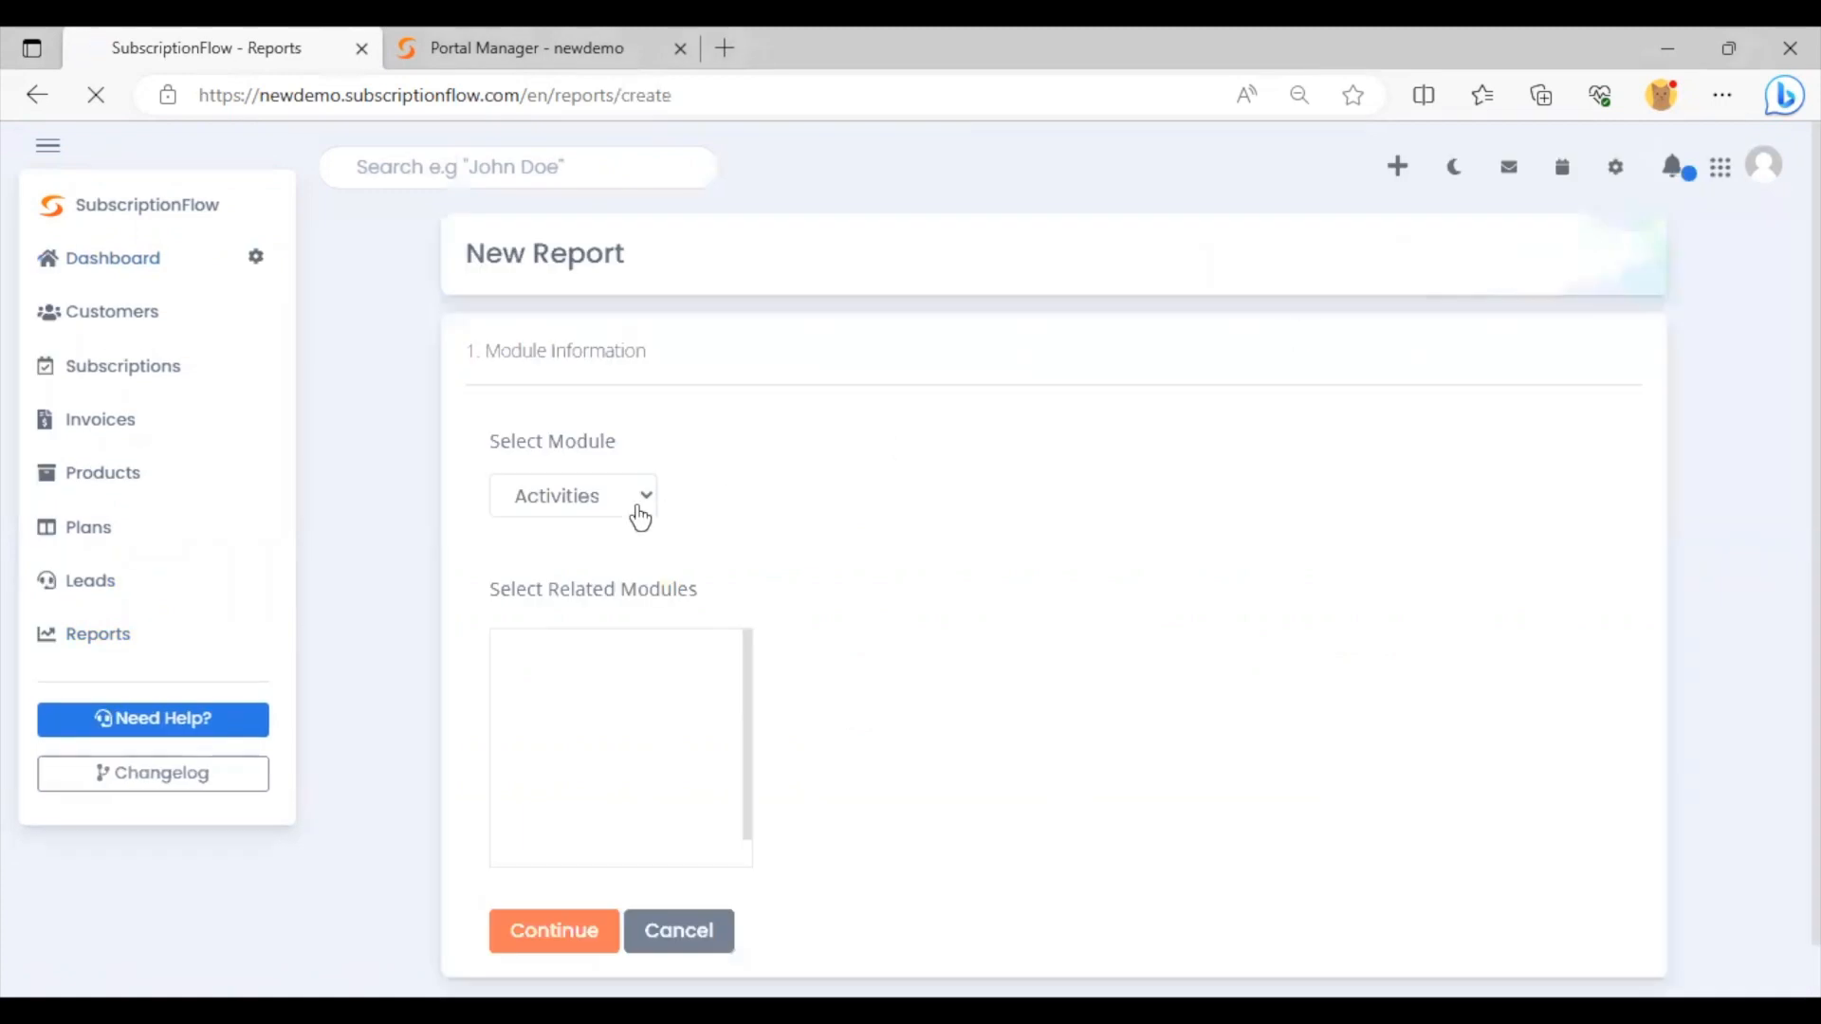
{"action": "left_click", "coordinate": [620, 502]}
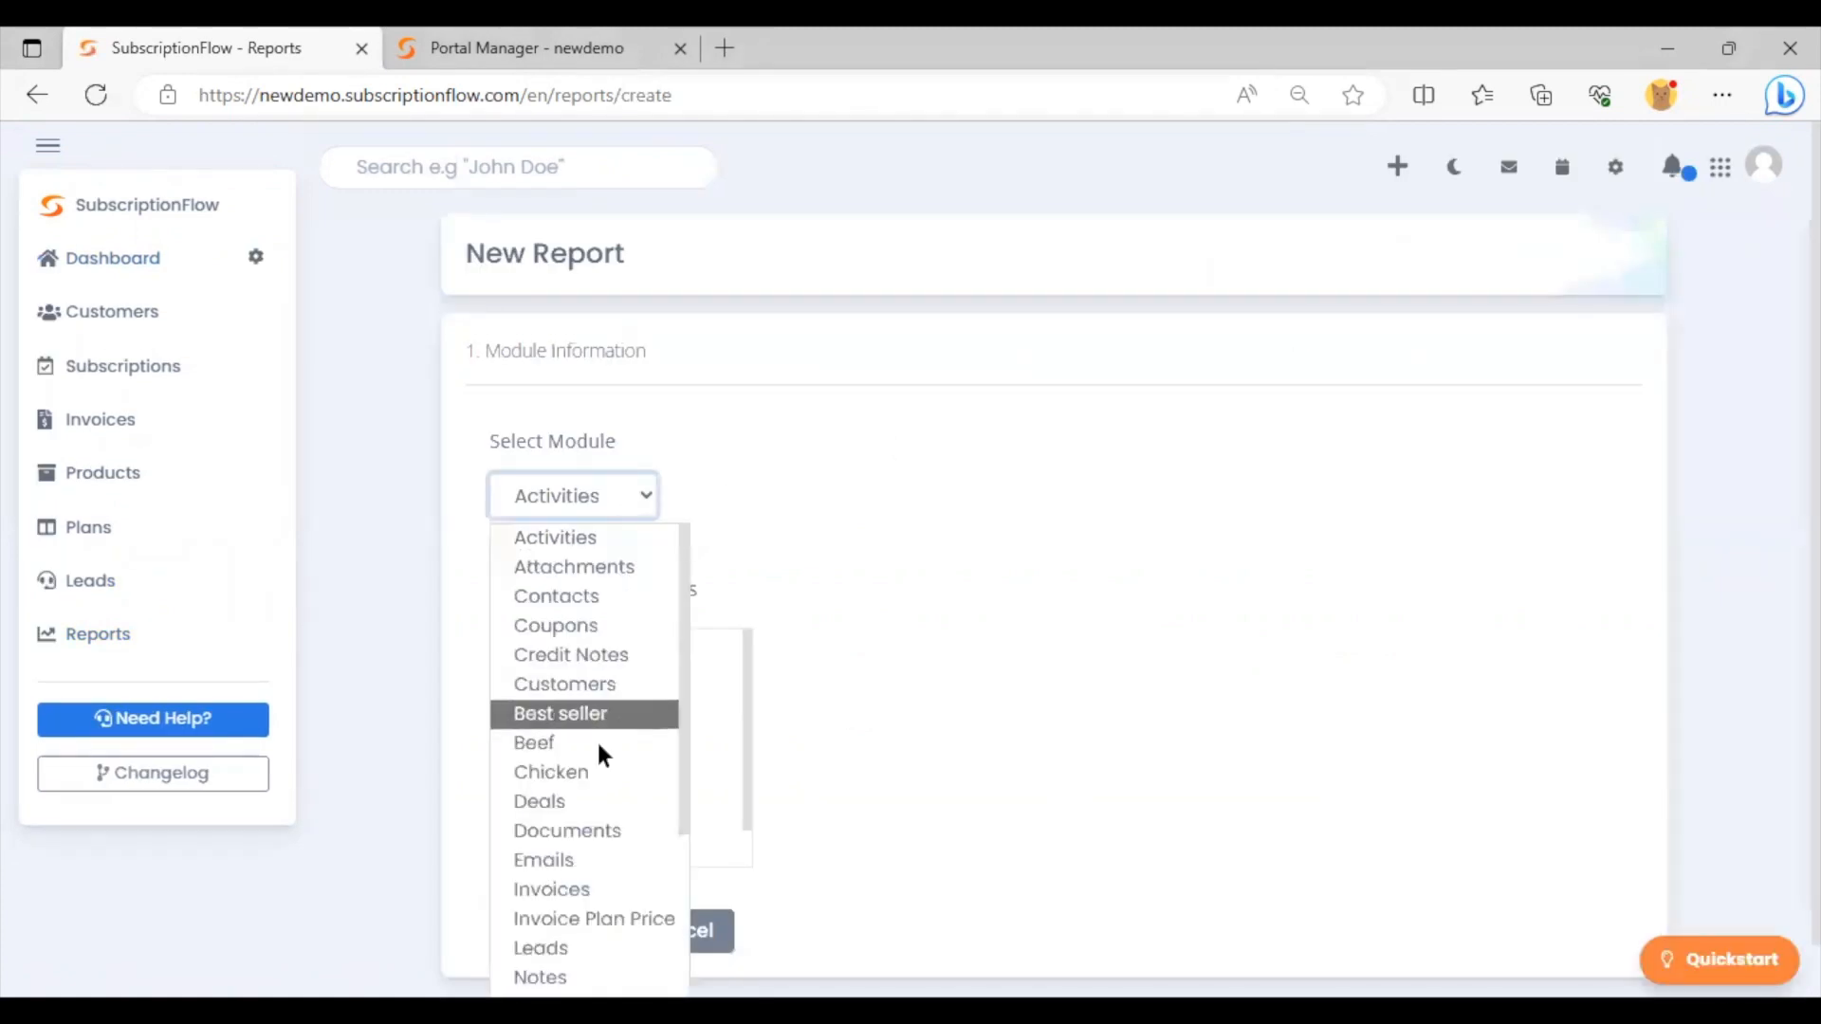
{"action": "left_click", "coordinate": [571, 539]}
{"action": "left_click", "coordinate": [573, 663]}
{"action": "left_click", "coordinate": [559, 929]}
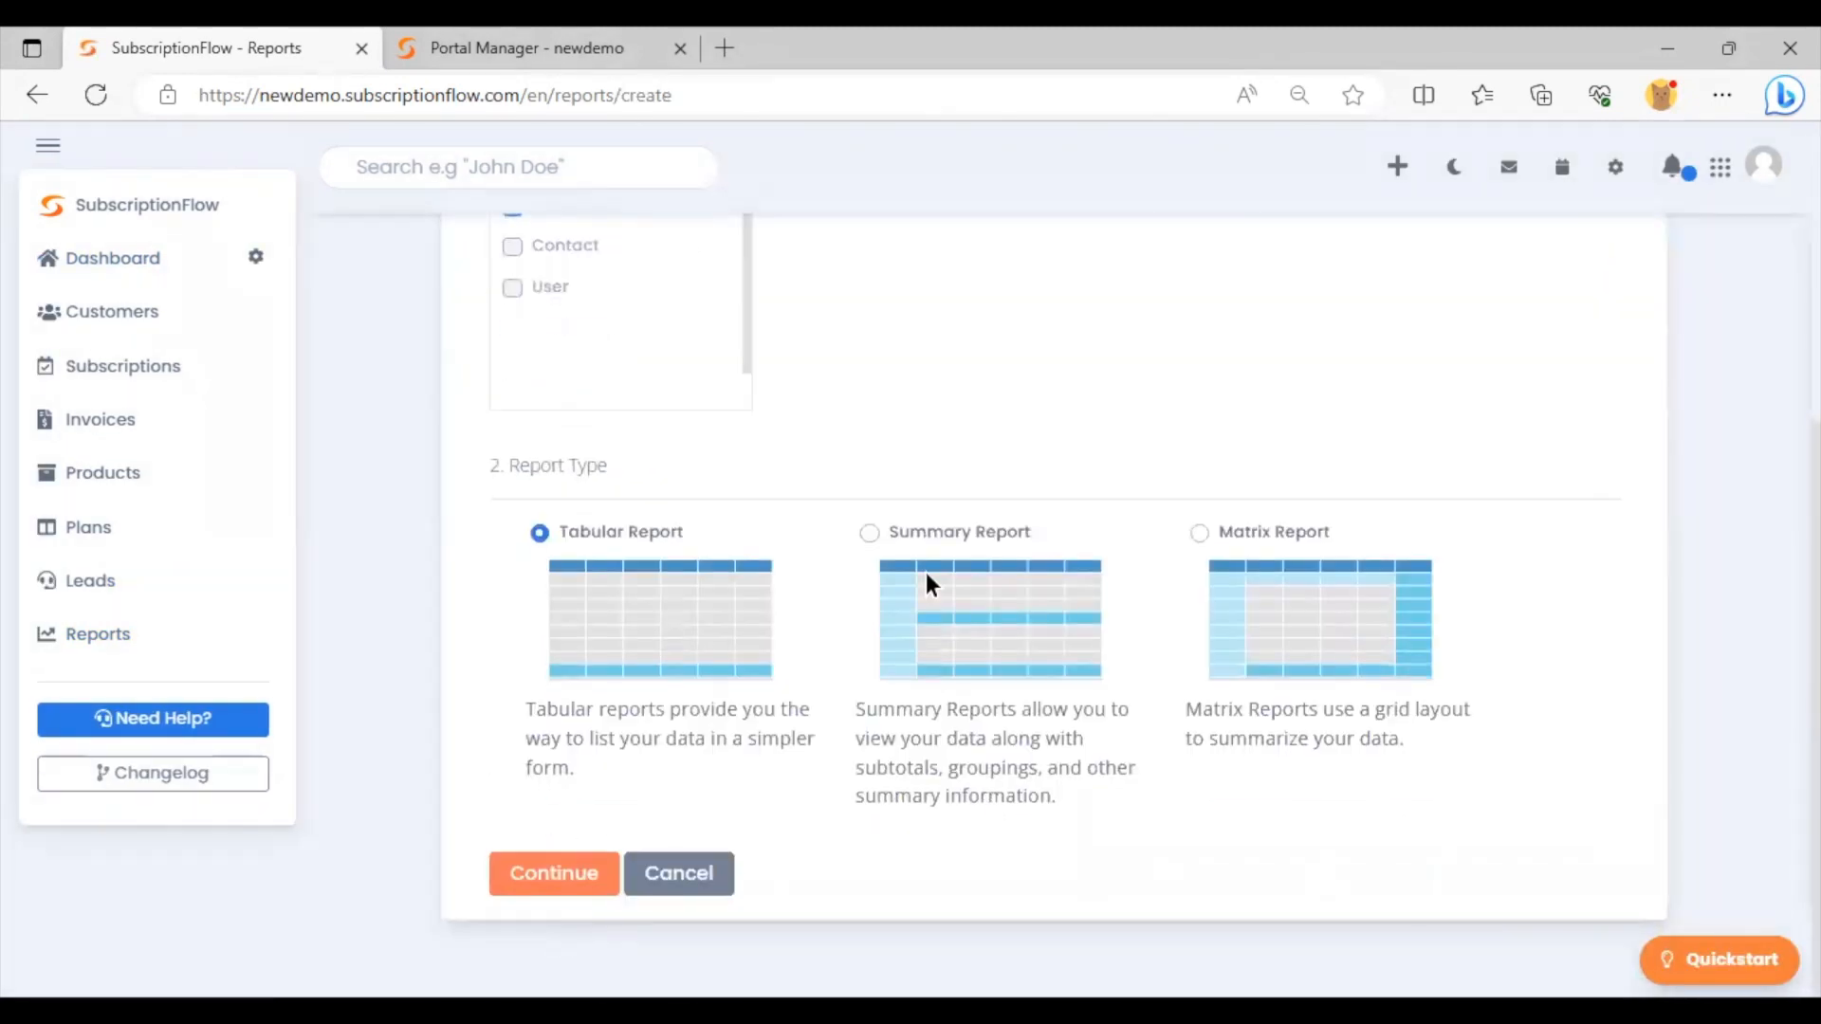
Use the Tabular Report type, select the report's options, and continue through the remaining report setup stages
{"action": "left_click", "coordinate": [555, 897]}
{"action": "left_click", "coordinate": [728, 563]}
{"action": "left_click", "coordinate": [702, 620]}
{"action": "left_click", "coordinate": [701, 677]}
{"action": "left_click", "coordinate": [967, 651]}
{"action": "left_click", "coordinate": [579, 906]}
{"action": "scroll", "coordinate": [711, 655], "scroll_direction": "down", "scroll_amount": 5}
{"action": "left_click", "coordinate": [569, 873]}
{"action": "left_click", "coordinate": [541, 873]}
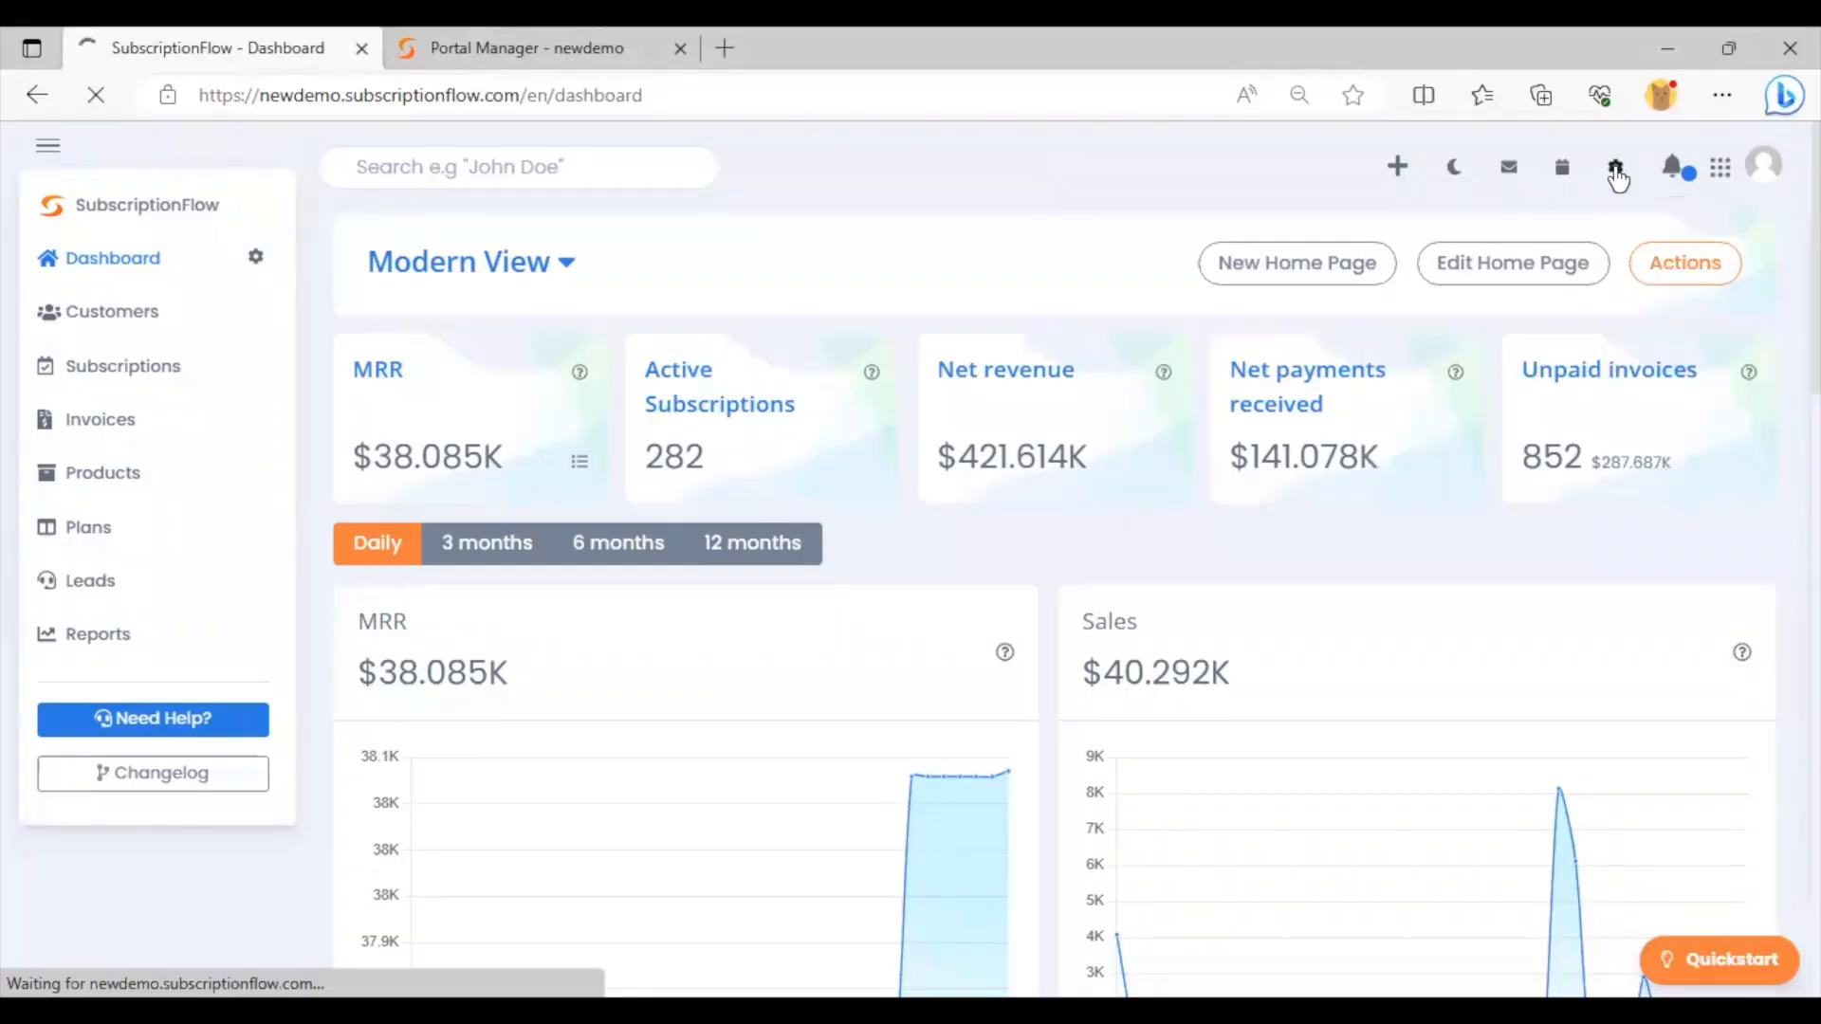
Open the SubscriptionFlow marketplace from the administration settings and look through the connected apps and available integrations by category
{"action": "left_click", "coordinate": [1616, 168]}
{"action": "scroll", "coordinate": [1633, 527], "scroll_direction": "down", "scroll_amount": 1}
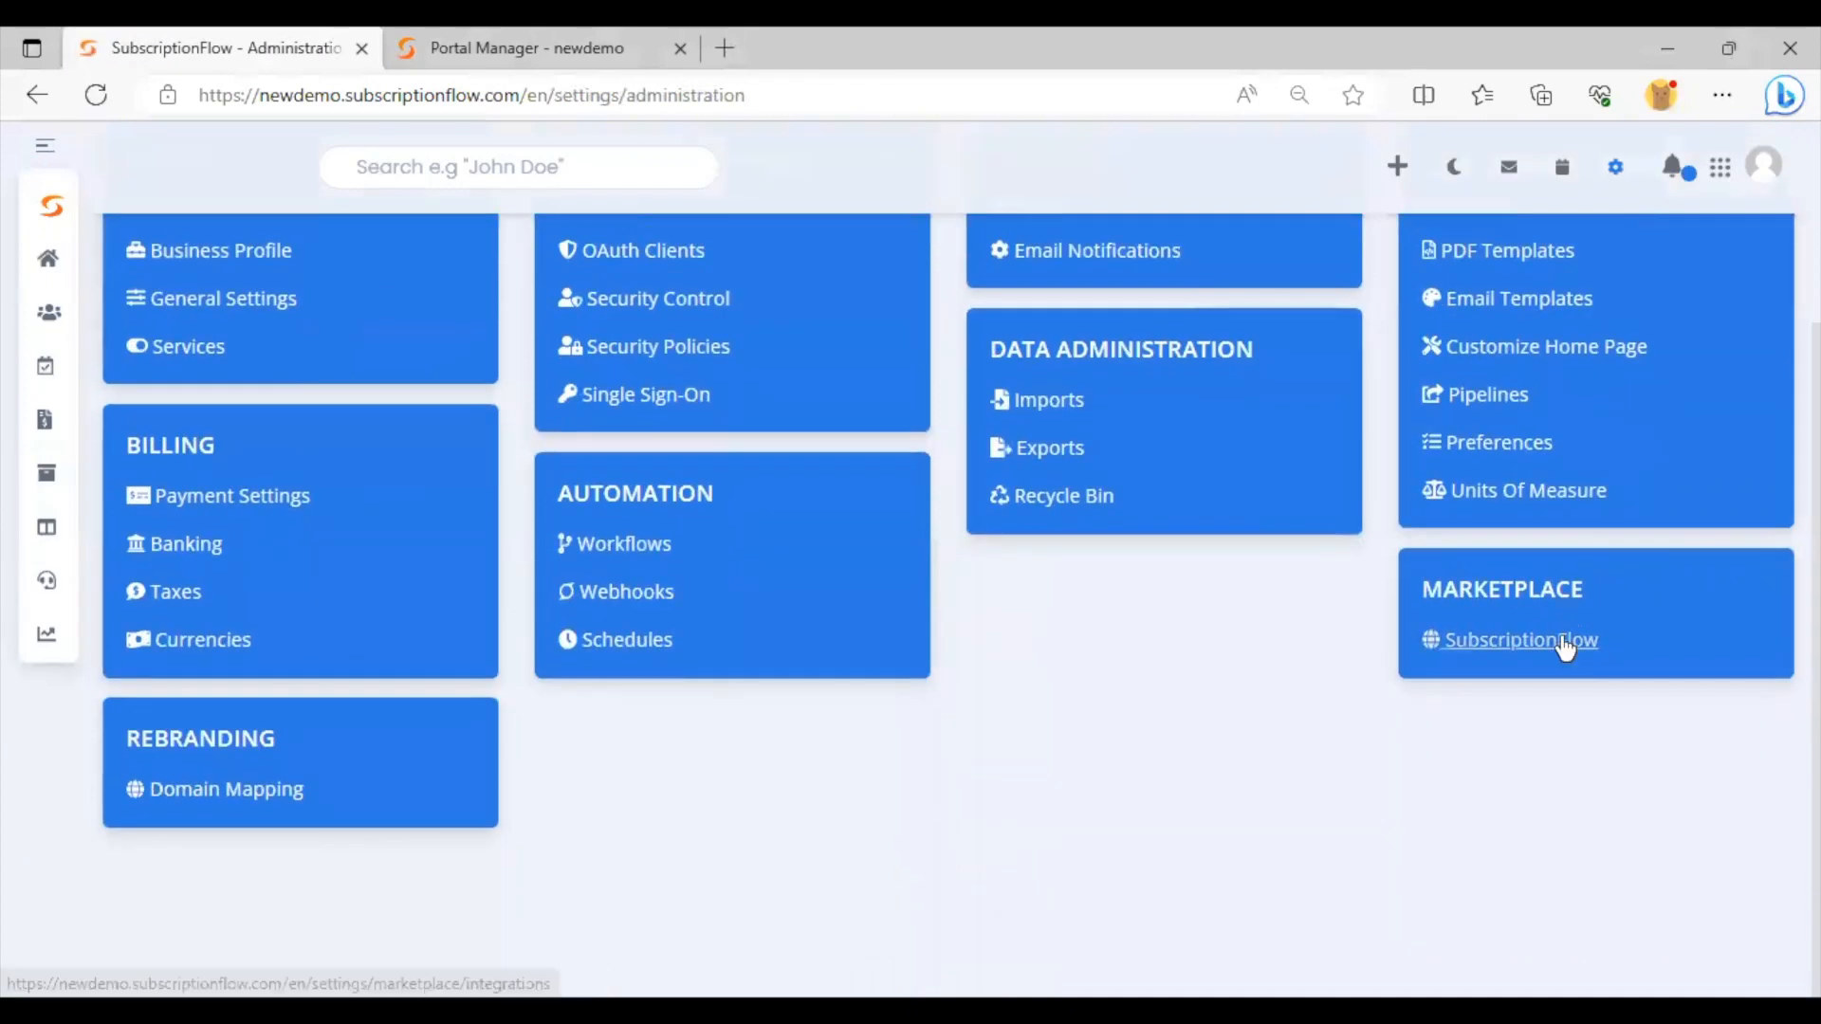
{"action": "left_click", "coordinate": [1565, 644]}
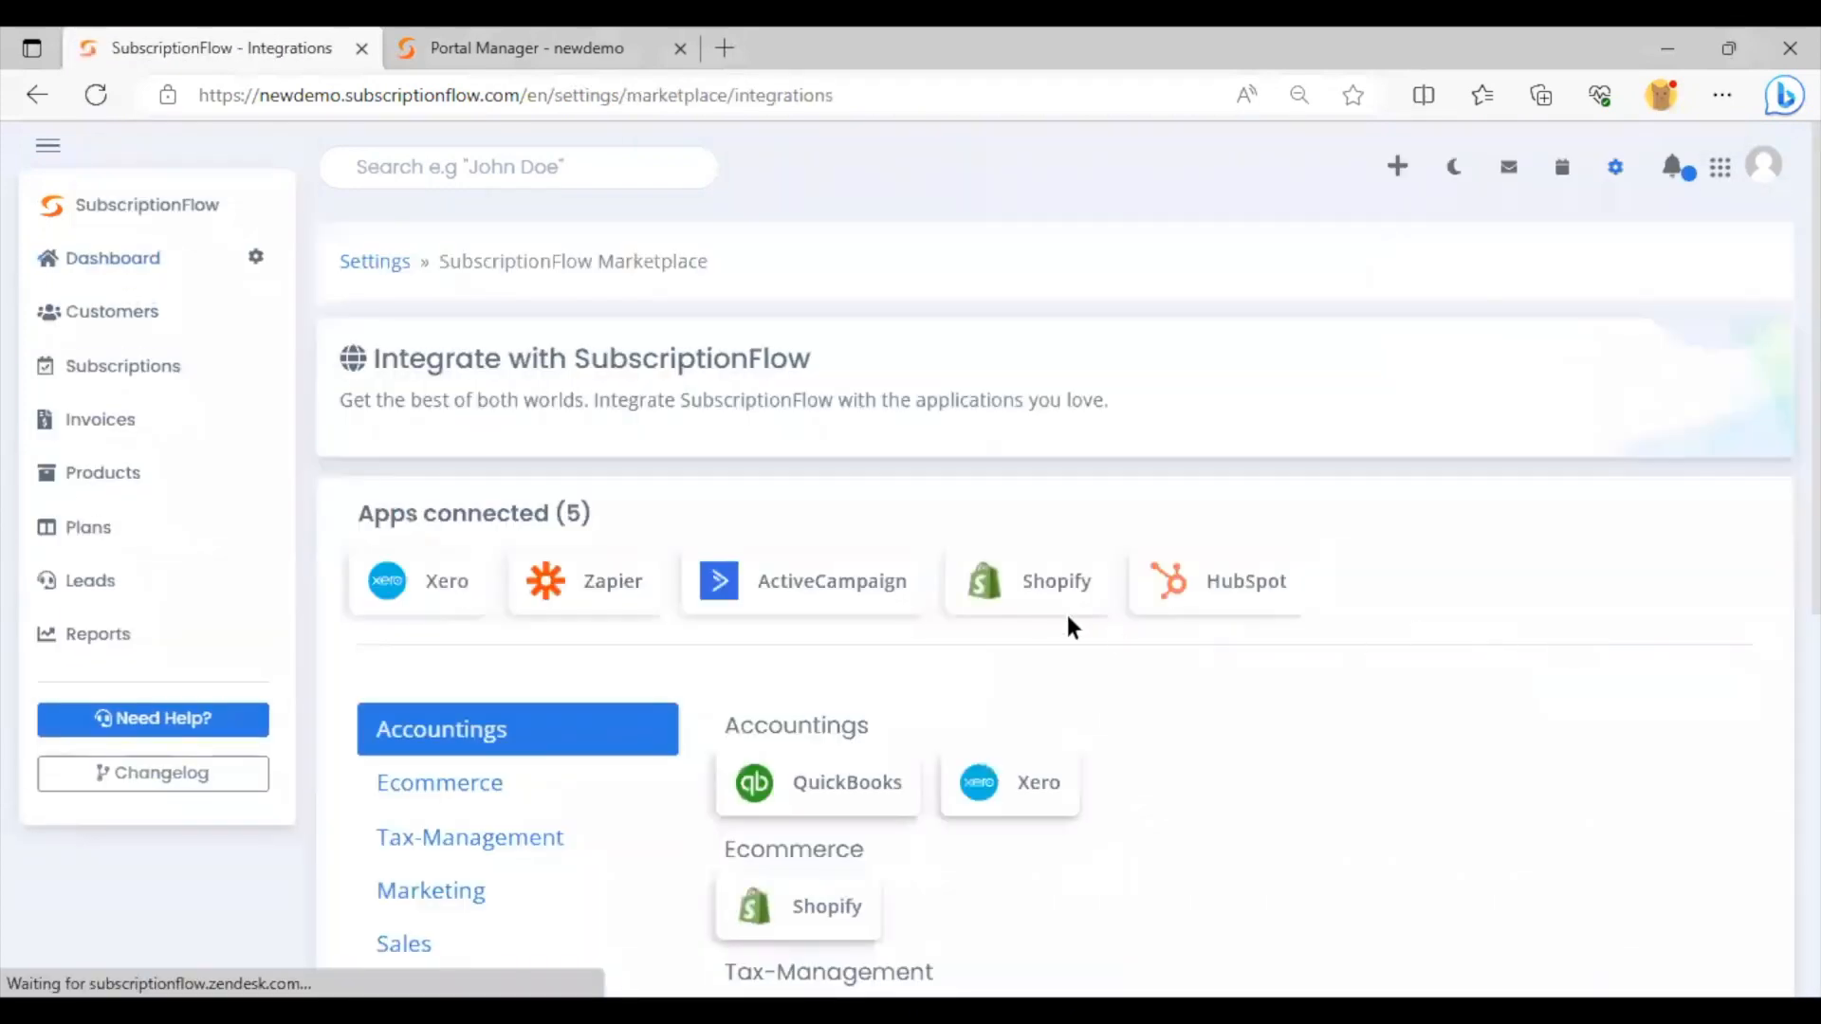
{"action": "scroll", "coordinate": [1066, 617], "scroll_direction": "down", "scroll_amount": 3}
{"action": "scroll", "coordinate": [1045, 619], "scroll_direction": "down", "scroll_amount": 3}
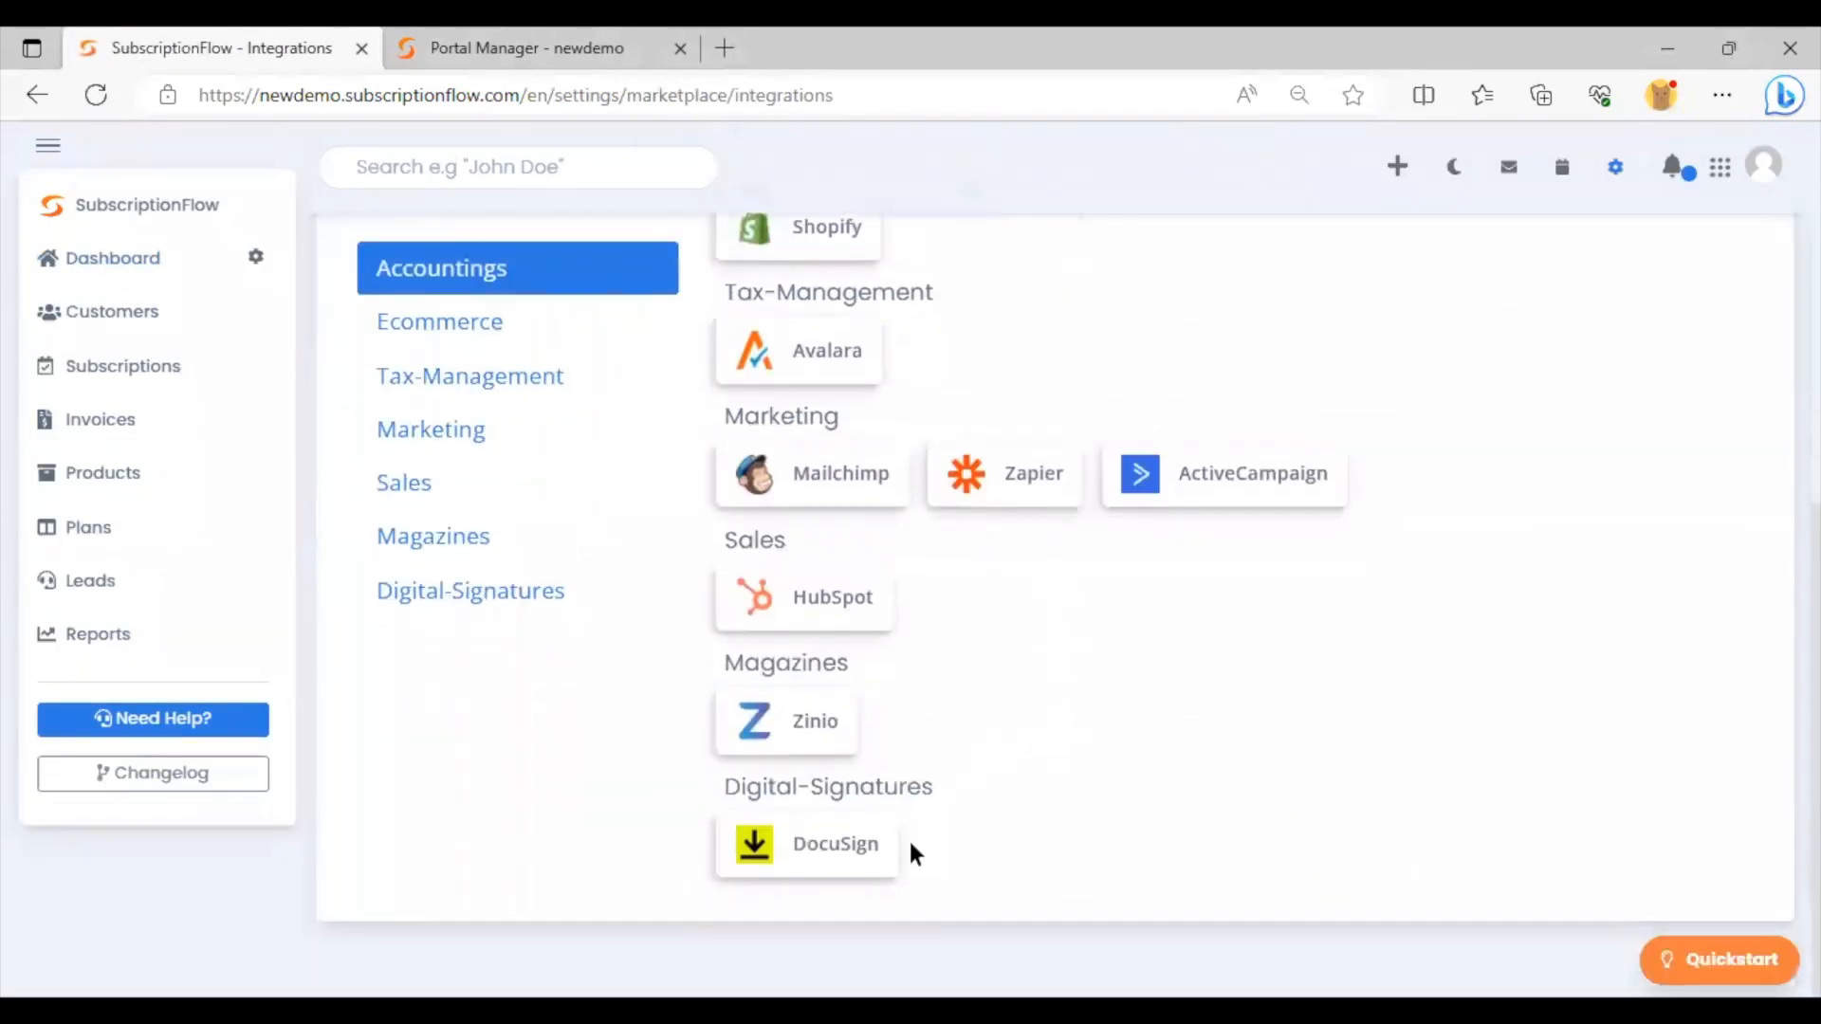
{"action": "scroll", "coordinate": [1060, 808], "scroll_direction": "up", "scroll_amount": 4}
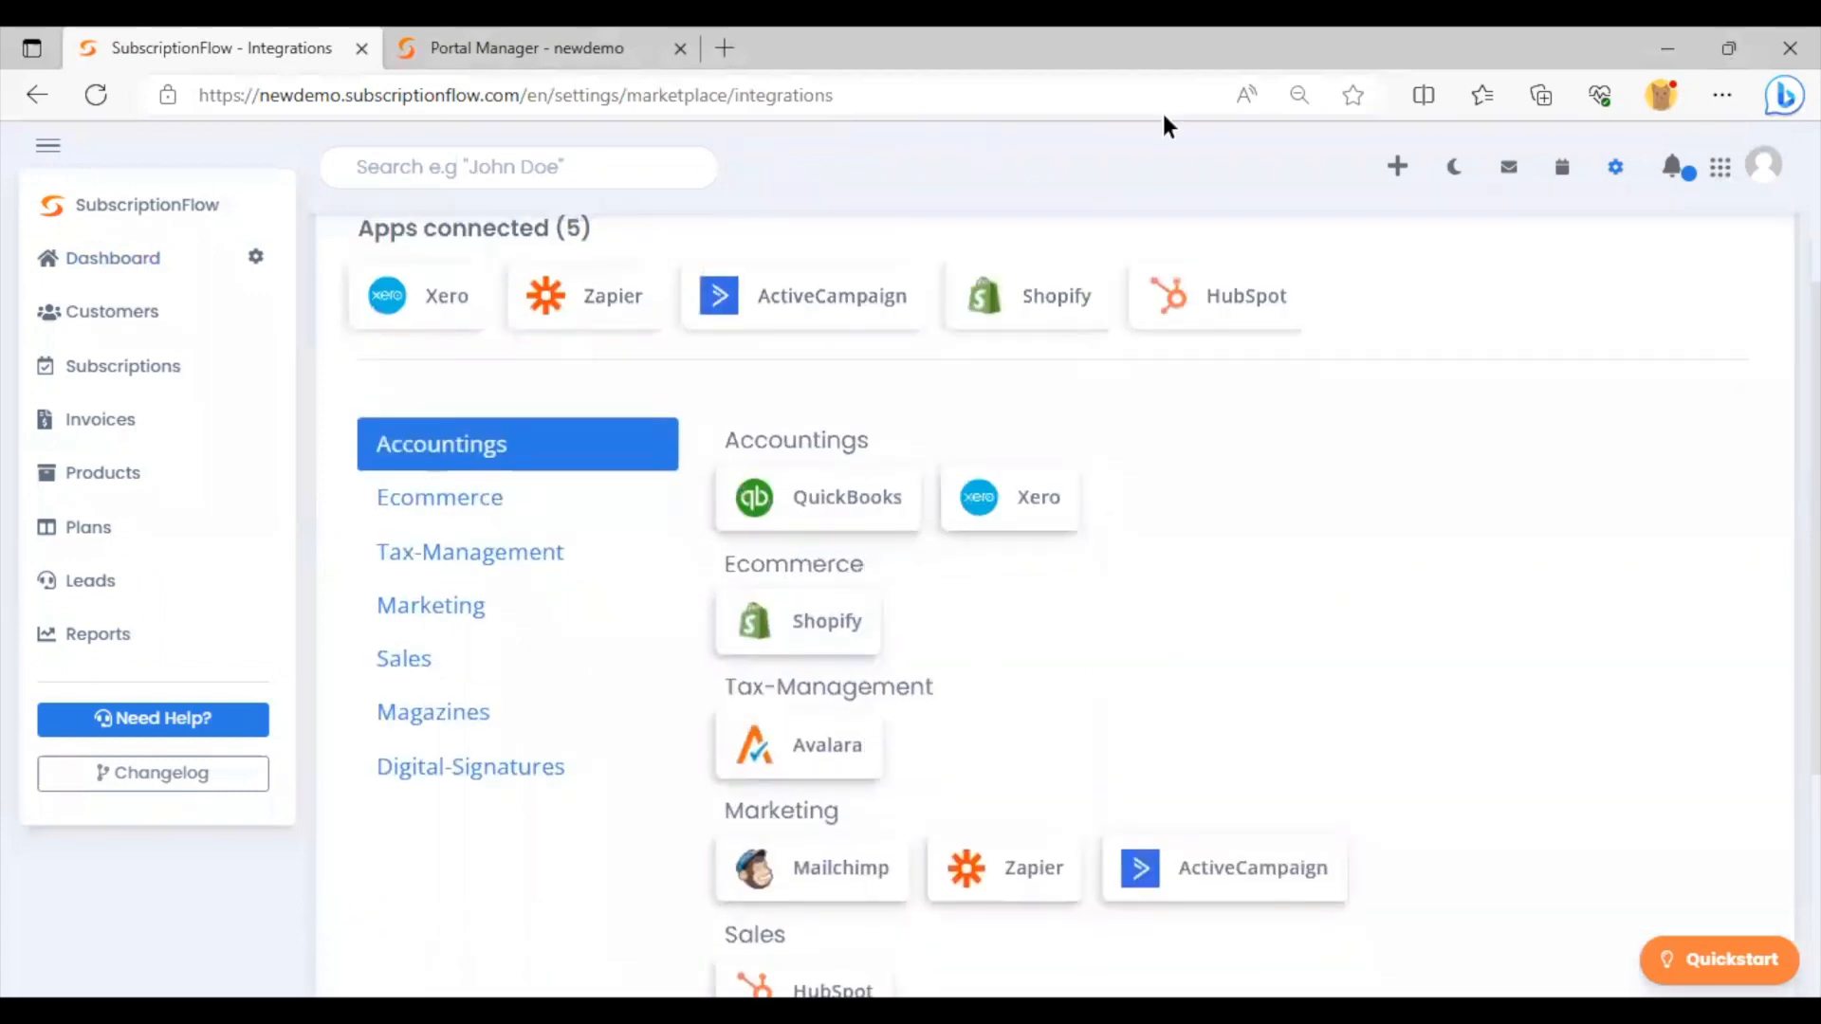